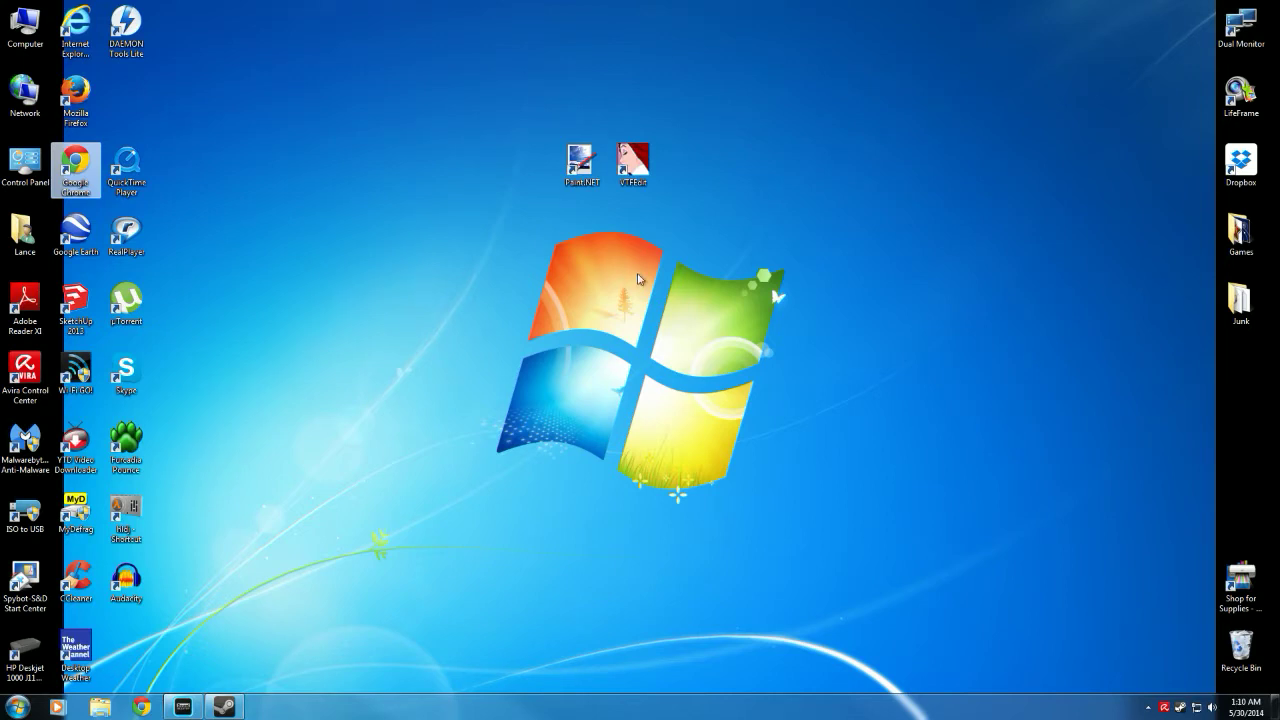
Step: Select and then deselect the Paint.NET and VTFEdit desktop shortcuts
{"action": "left_click", "coordinate": [588, 176]}
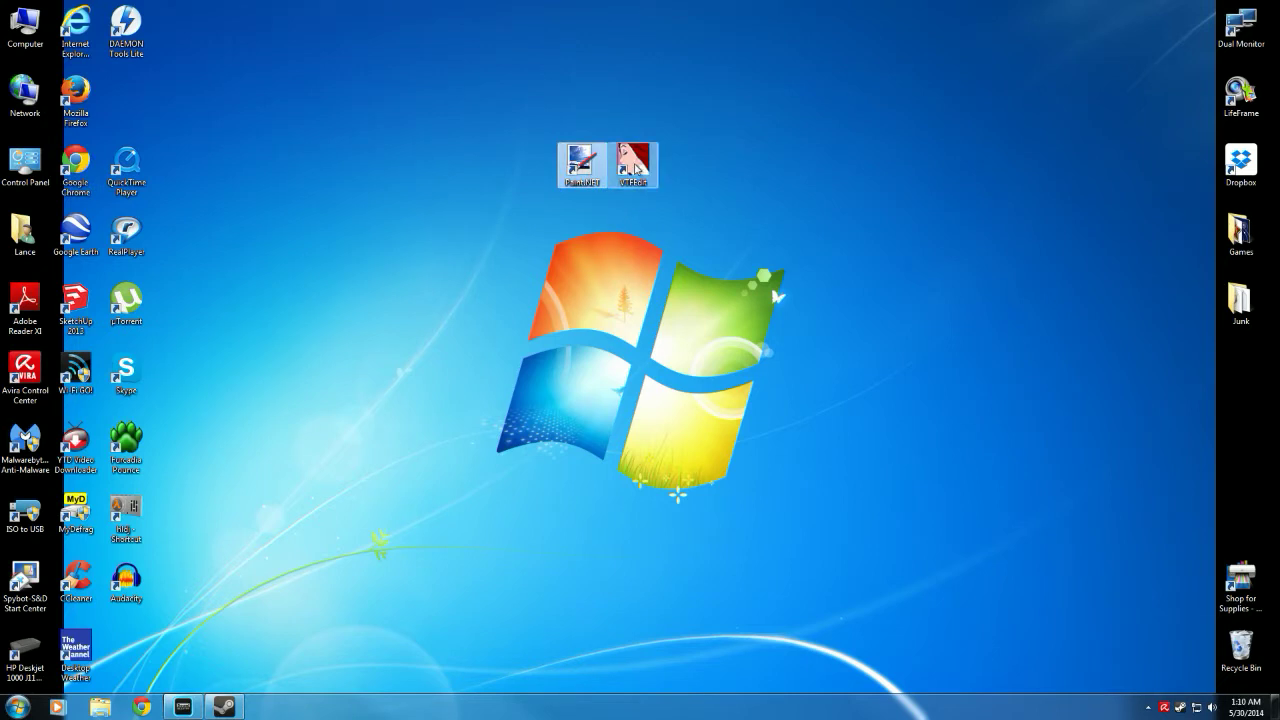
{"action": "left_click_drag", "start_coordinate": [636, 192], "coordinate": [562, 186]}
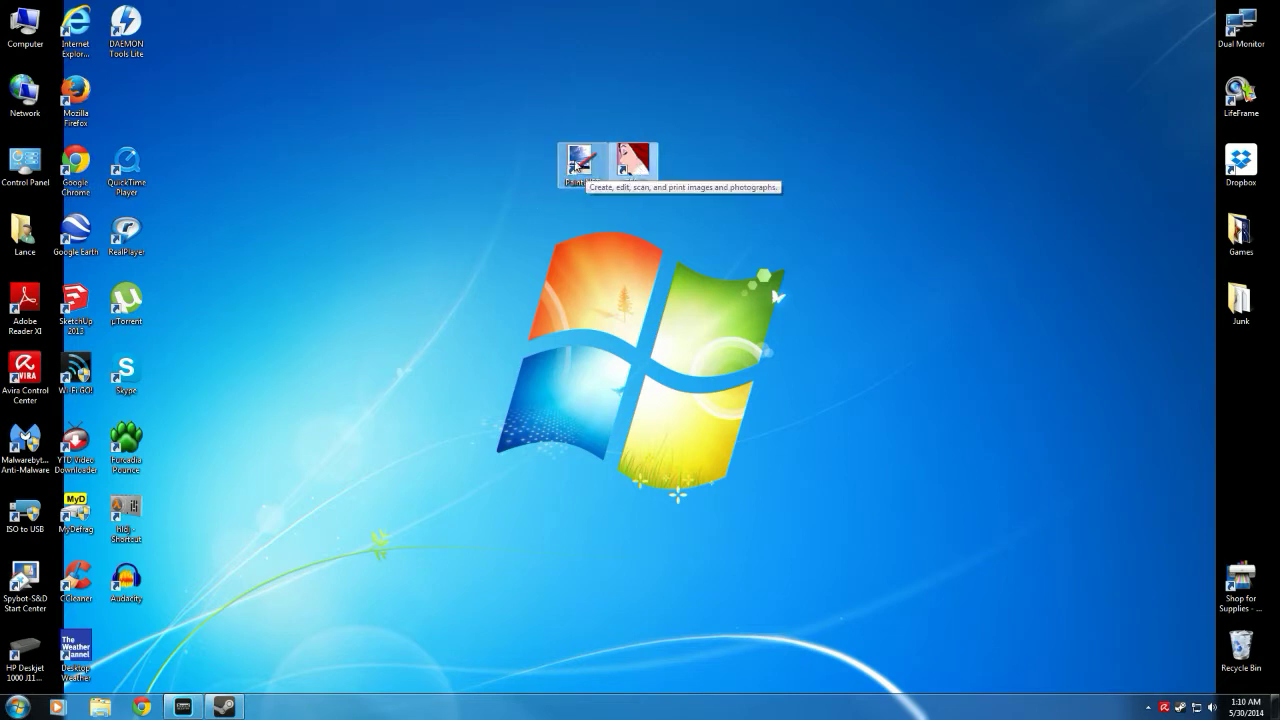
{"action": "left_click", "coordinate": [562, 186]}
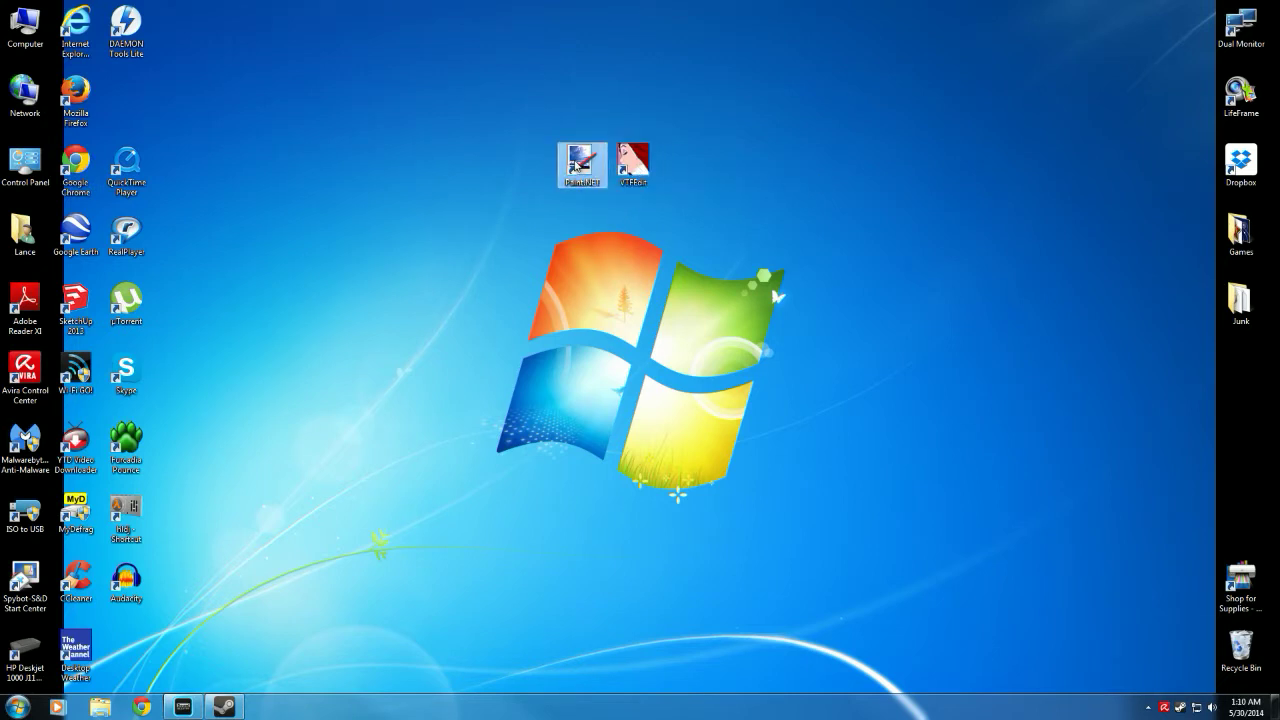
{"action": "left_click", "coordinate": [632, 184], "text": "ctrl"}
{"action": "left_click", "coordinate": [632, 170]}
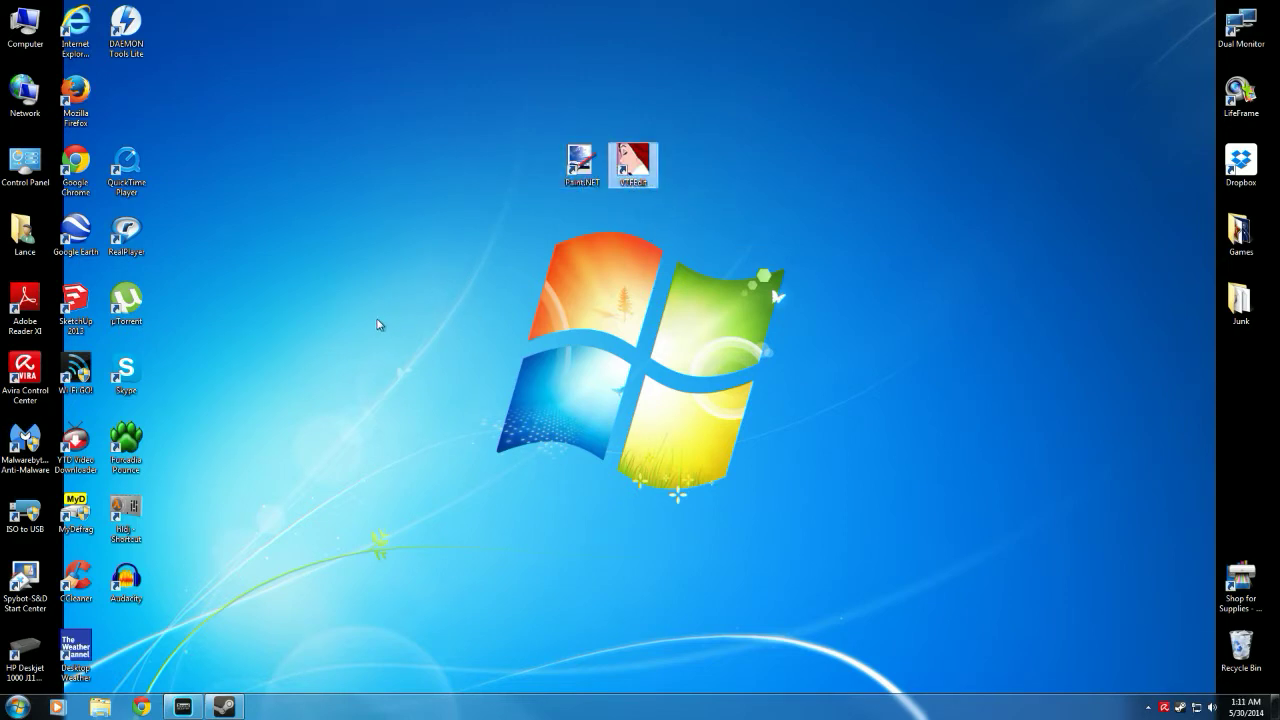
{"action": "left_click", "coordinate": [551, 184]}
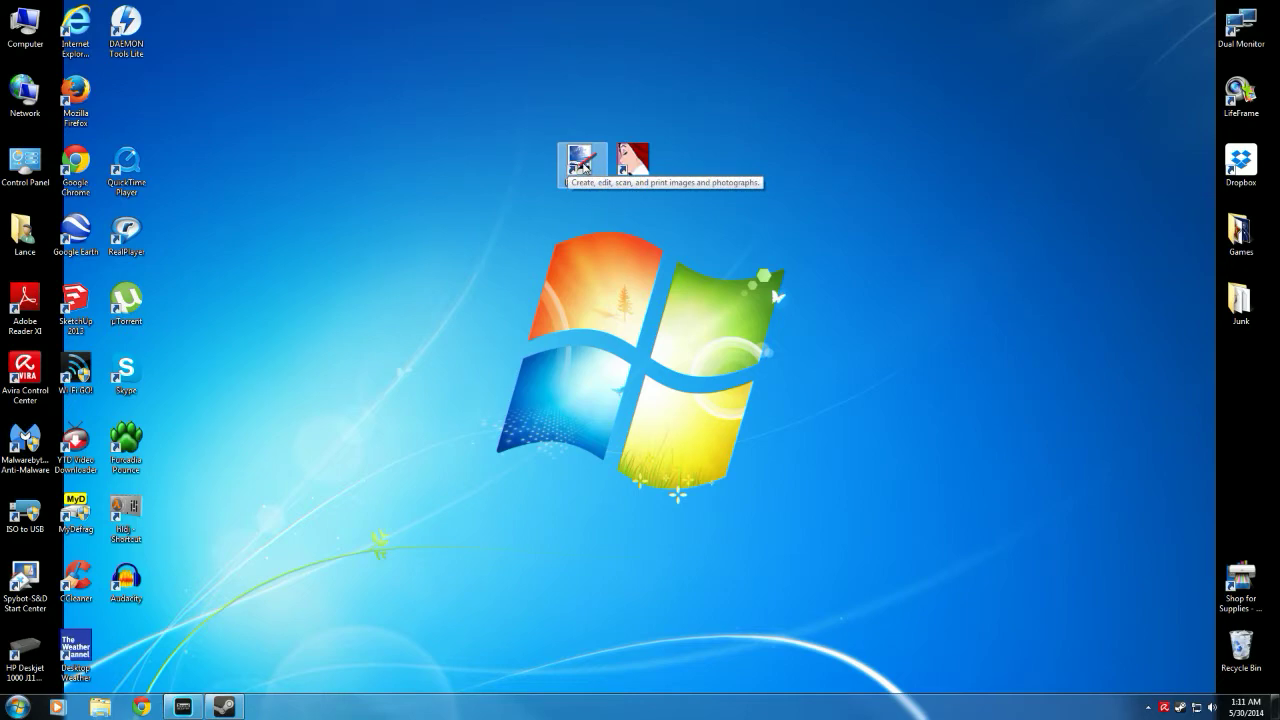
Step: Launch Paint.NET and open the aperture_science image from Pictures/Youtube
{"action": "double_click", "coordinate": [581, 164]}
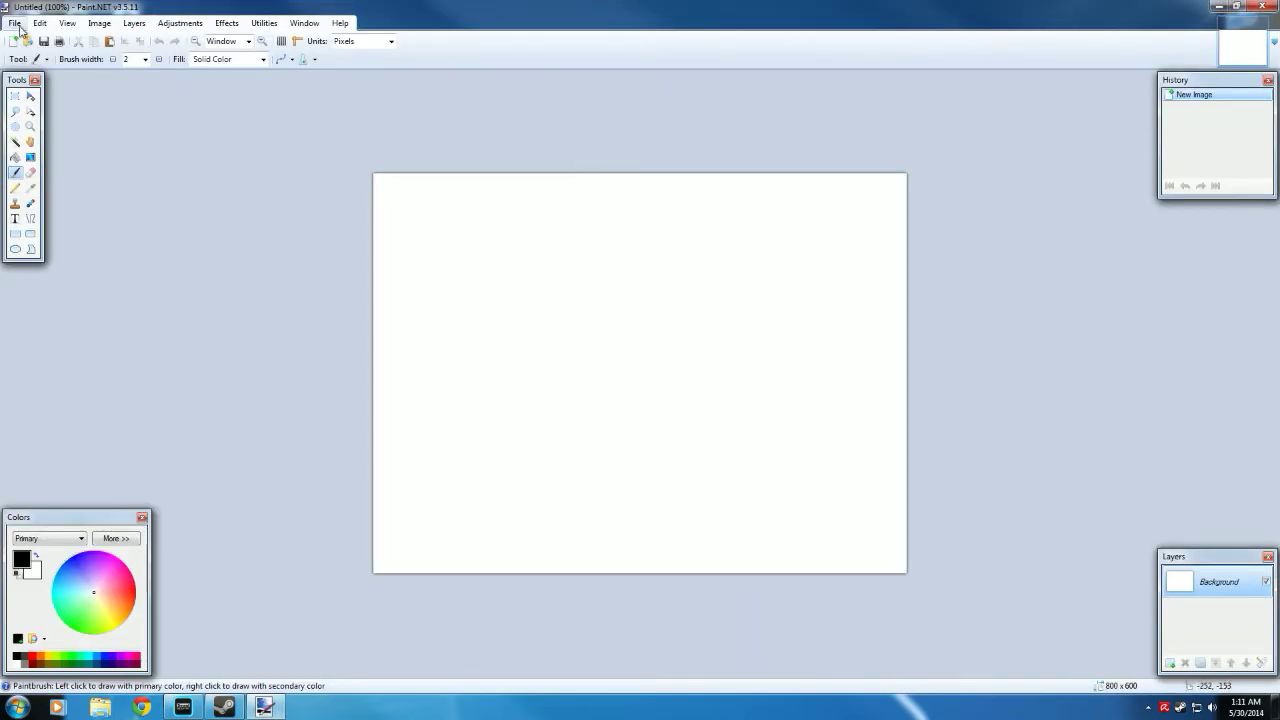
{"action": "left_click", "coordinate": [15, 23]}
{"action": "left_click", "coordinate": [24, 49]}
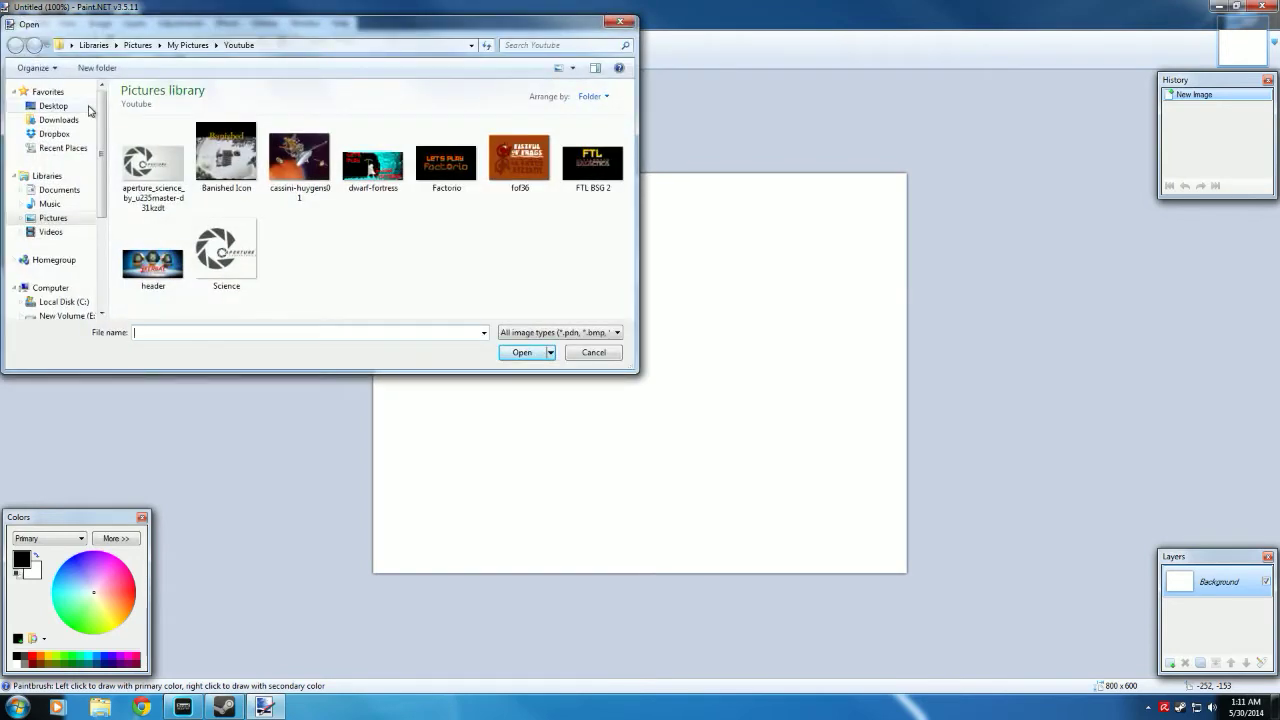
{"action": "left_click", "coordinate": [174, 157]}
{"action": "left_click", "coordinate": [519, 354]}
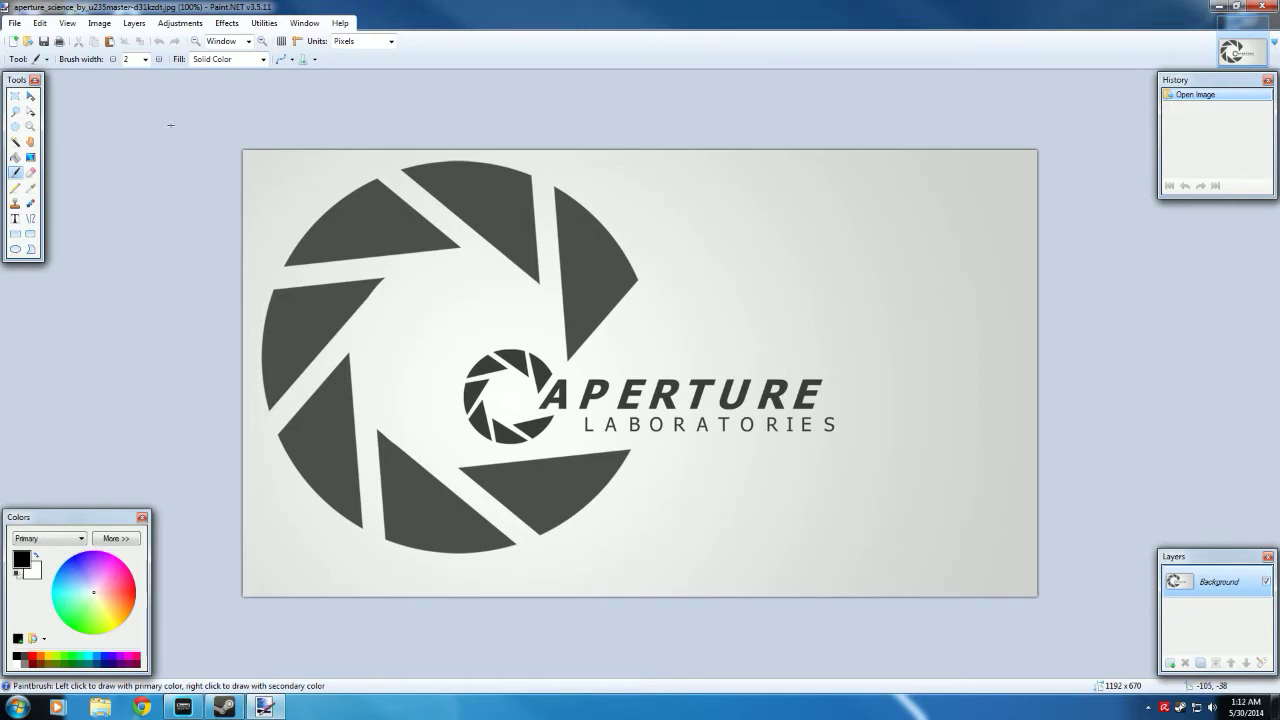
Step: Crop the image to a rectangle around the logo, dropping the empty right side
{"action": "left_click", "coordinate": [14, 98]}
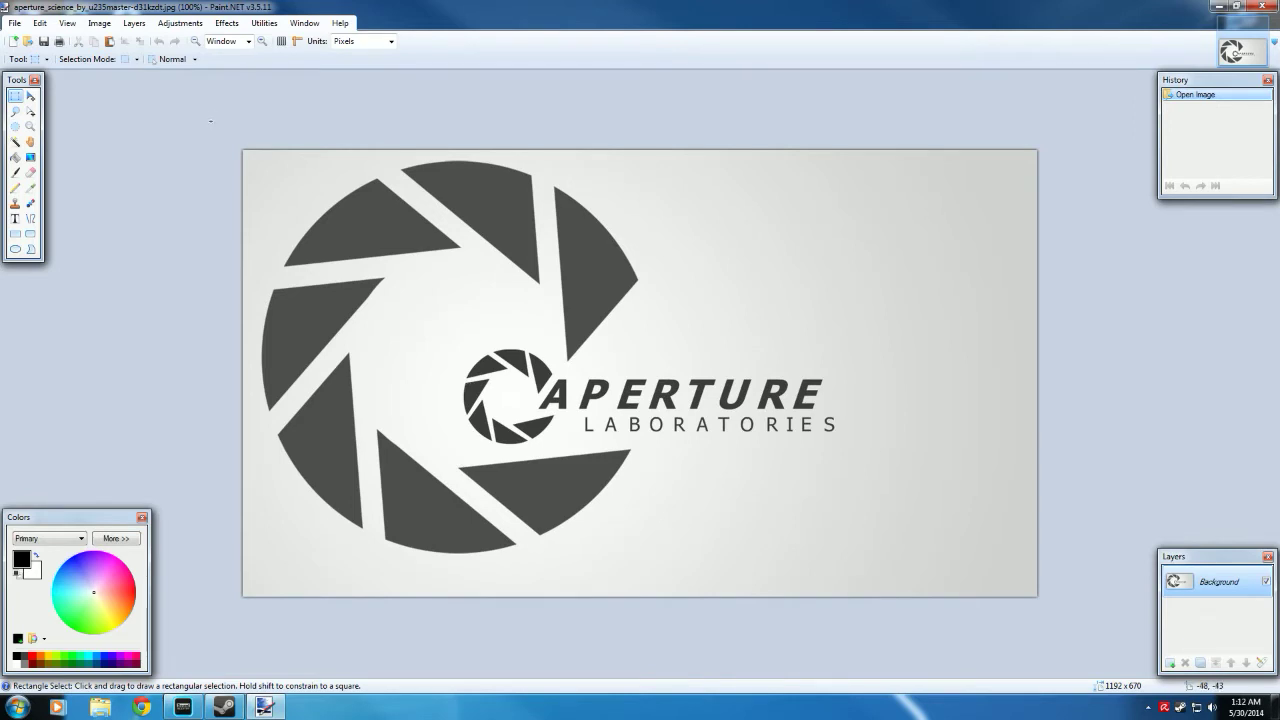
{"action": "left_click_drag", "start_coordinate": [237, 134], "coordinate": [836, 616]}
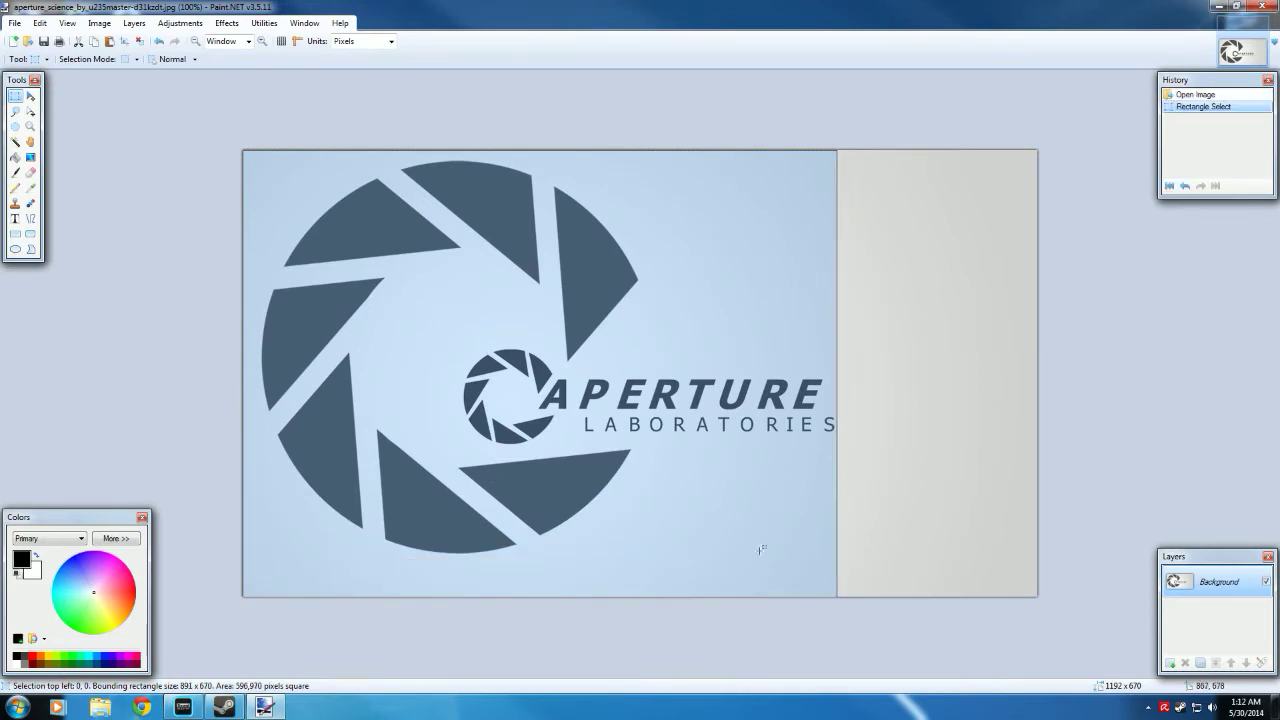
{"action": "left_click", "coordinate": [124, 42]}
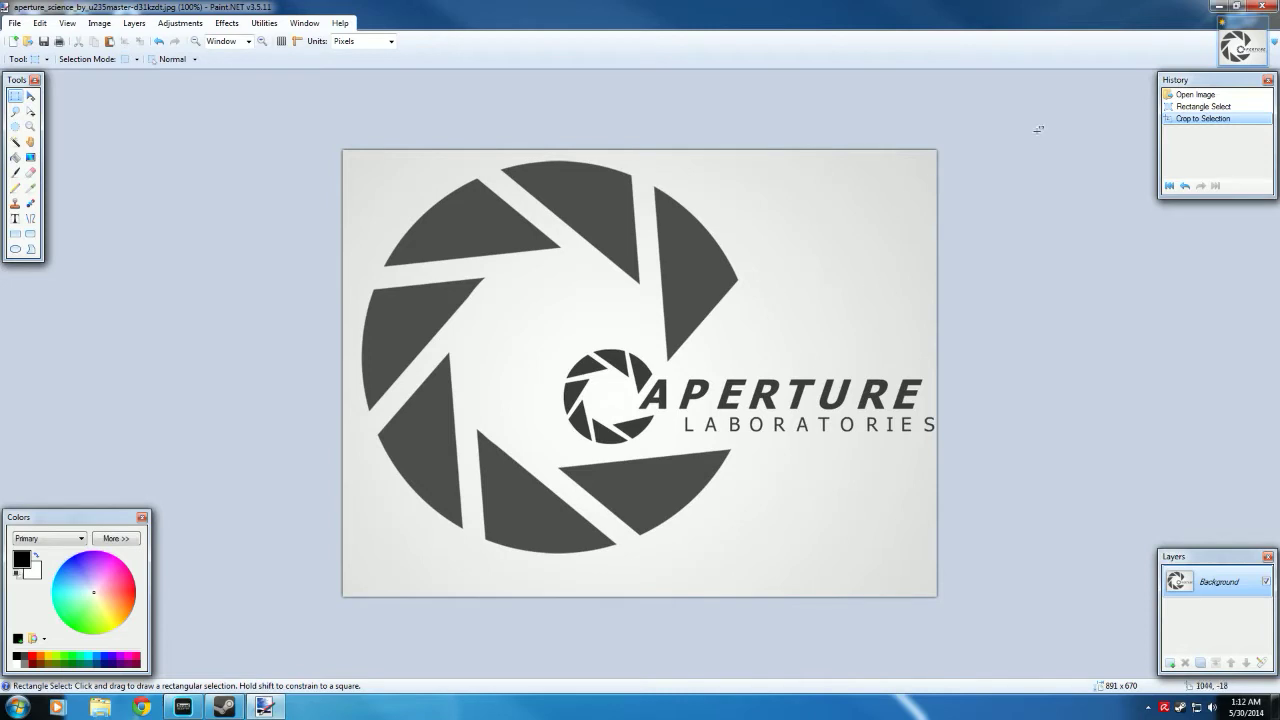
Step: Trim off the thin left and top strips, leaving the image 867 x 592
{"action": "left_click_drag", "start_coordinate": [989, 117], "coordinate": [361, 553]}
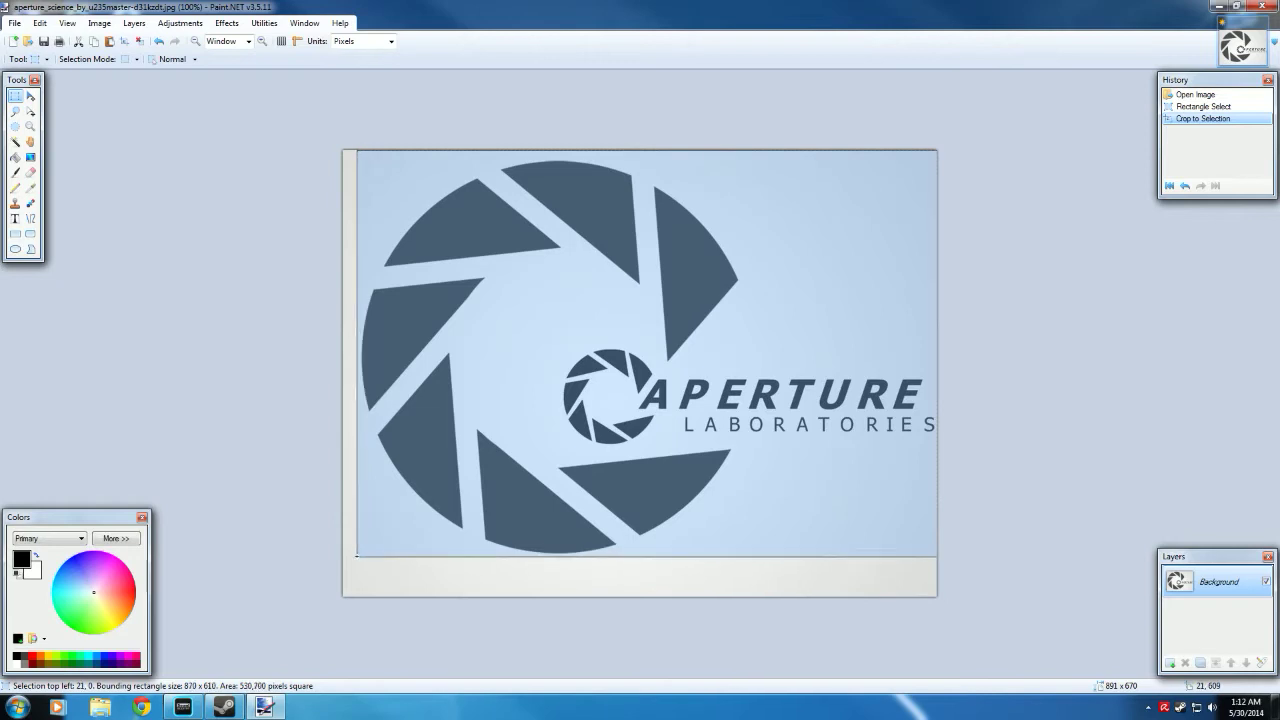
{"action": "left_click_drag", "start_coordinate": [361, 553], "coordinate": [358, 554]}
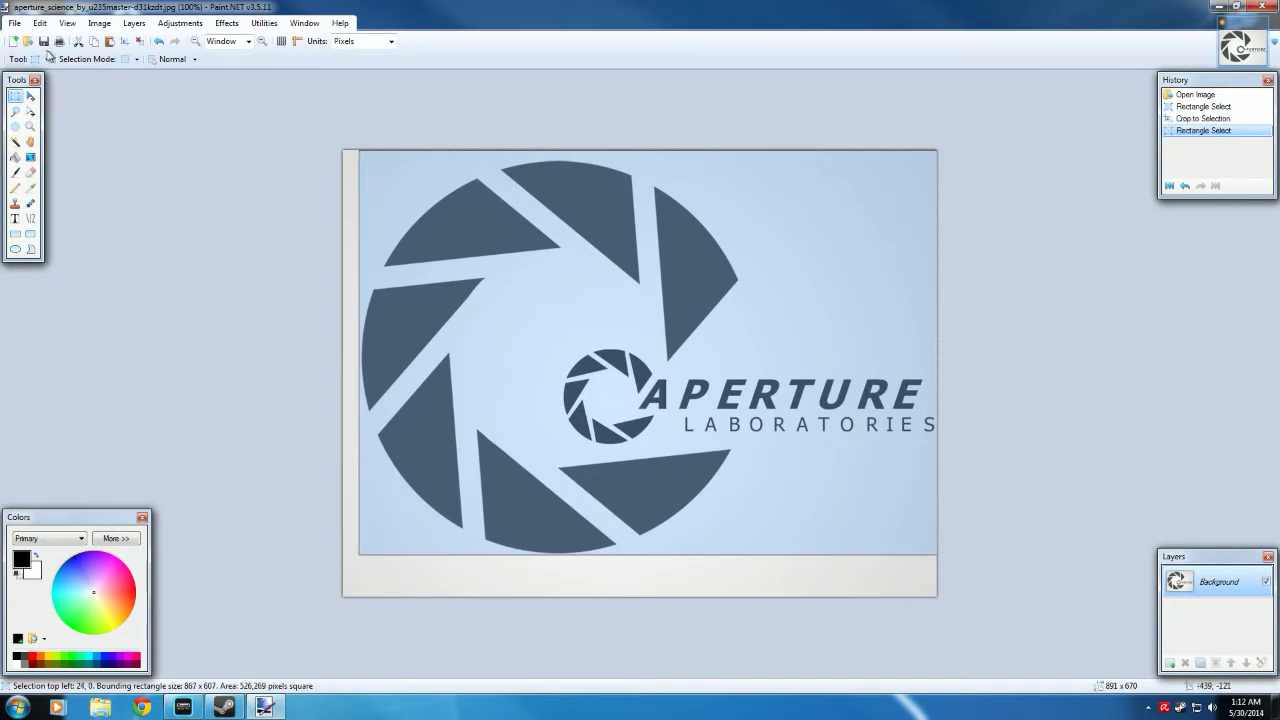
{"action": "left_click", "coordinate": [125, 41]}
{"action": "left_click_drag", "start_coordinate": [333, 596], "coordinate": [1024, 181]}
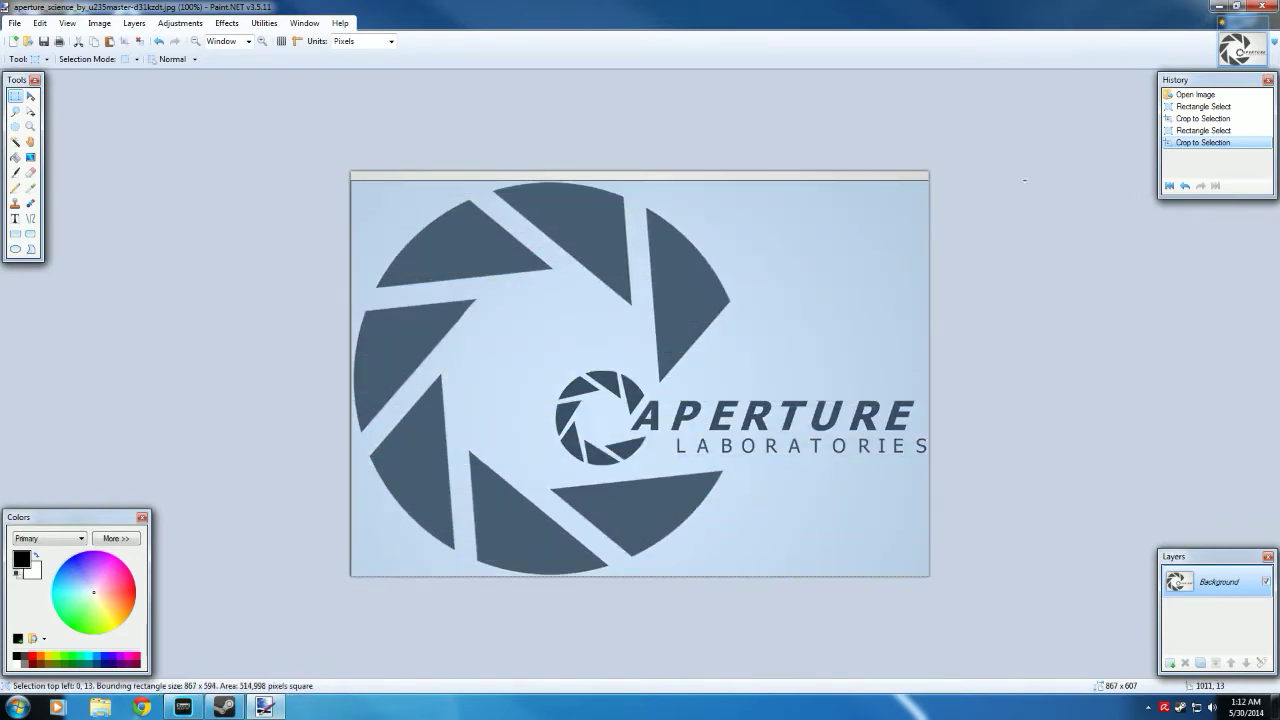
{"action": "left_click_drag", "start_coordinate": [1024, 181], "coordinate": [1024, 181]}
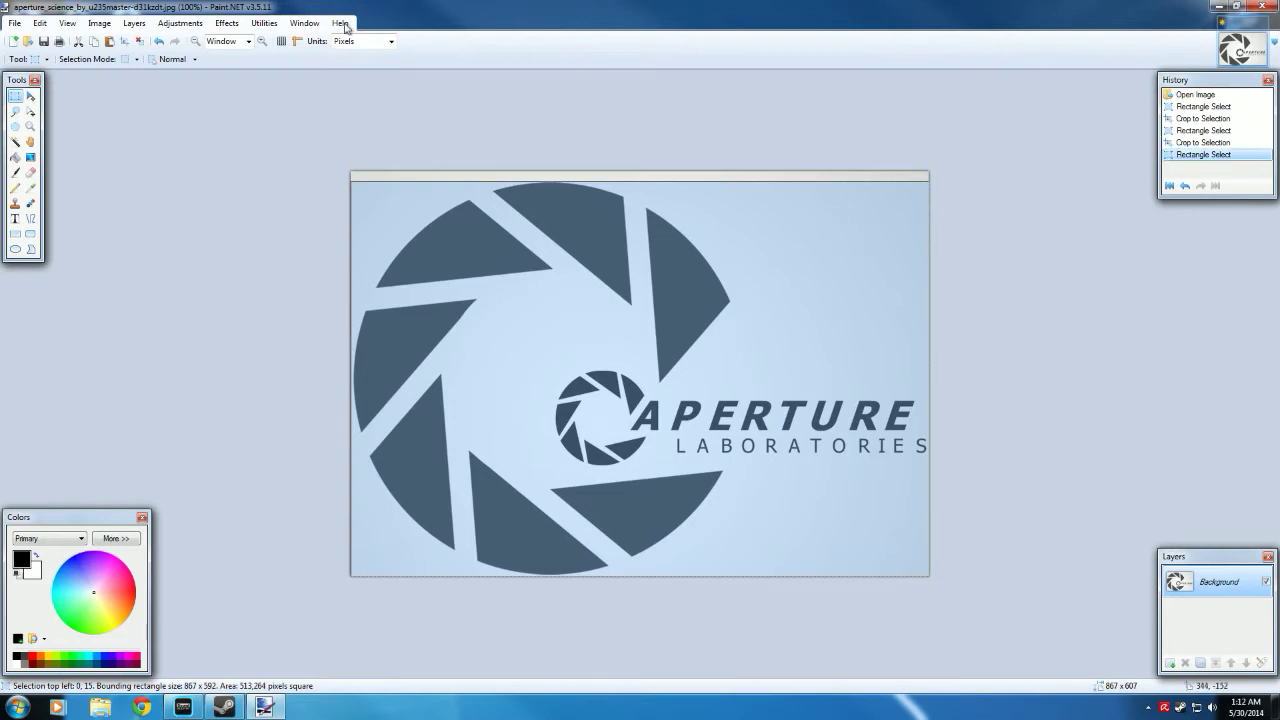
{"action": "left_click", "coordinate": [127, 45]}
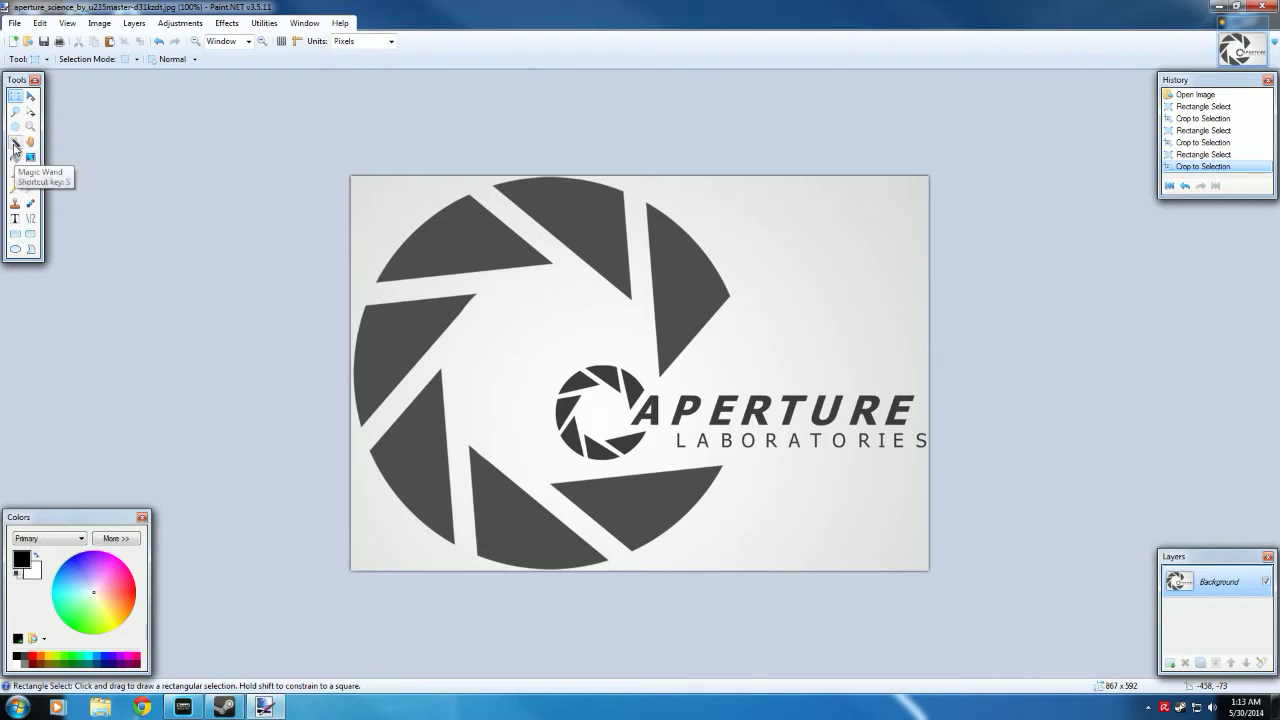
Step: Erase the light background around the logo using the Magic Wand and Delete
{"action": "left_click", "coordinate": [14, 143]}
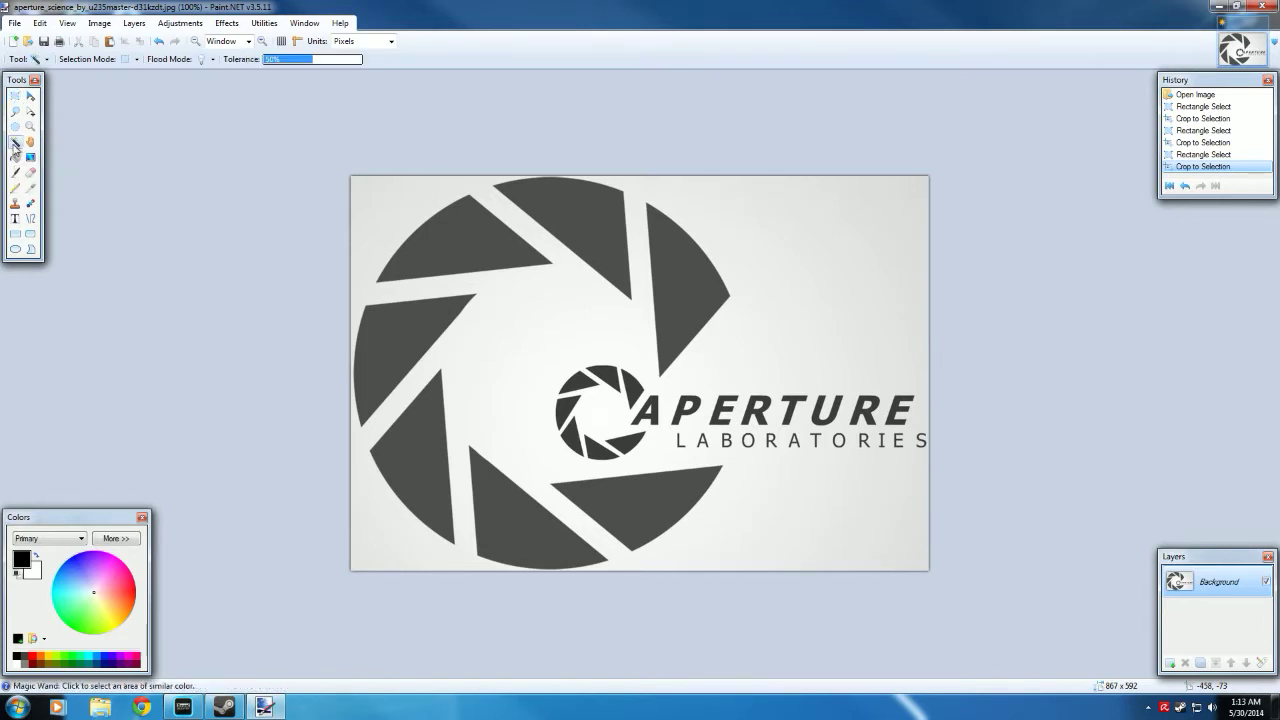
{"action": "left_click", "coordinate": [840, 308]}
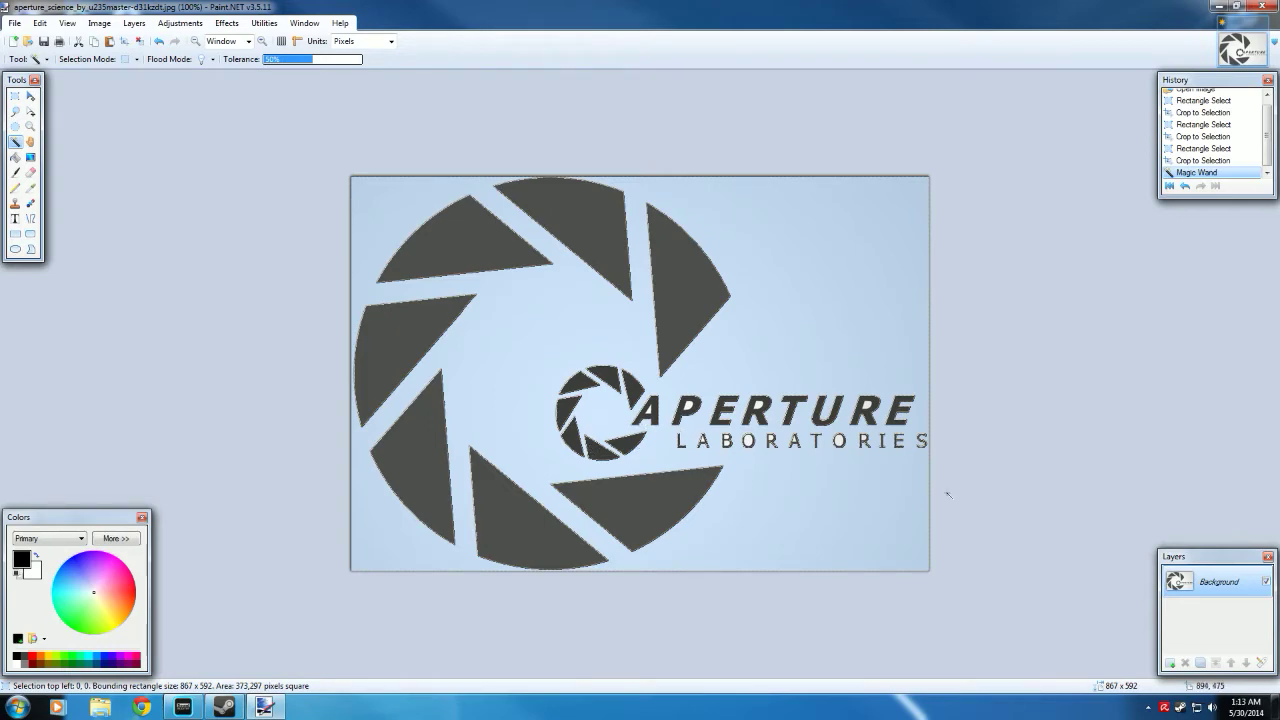
{"action": "key", "text": "Delete"}
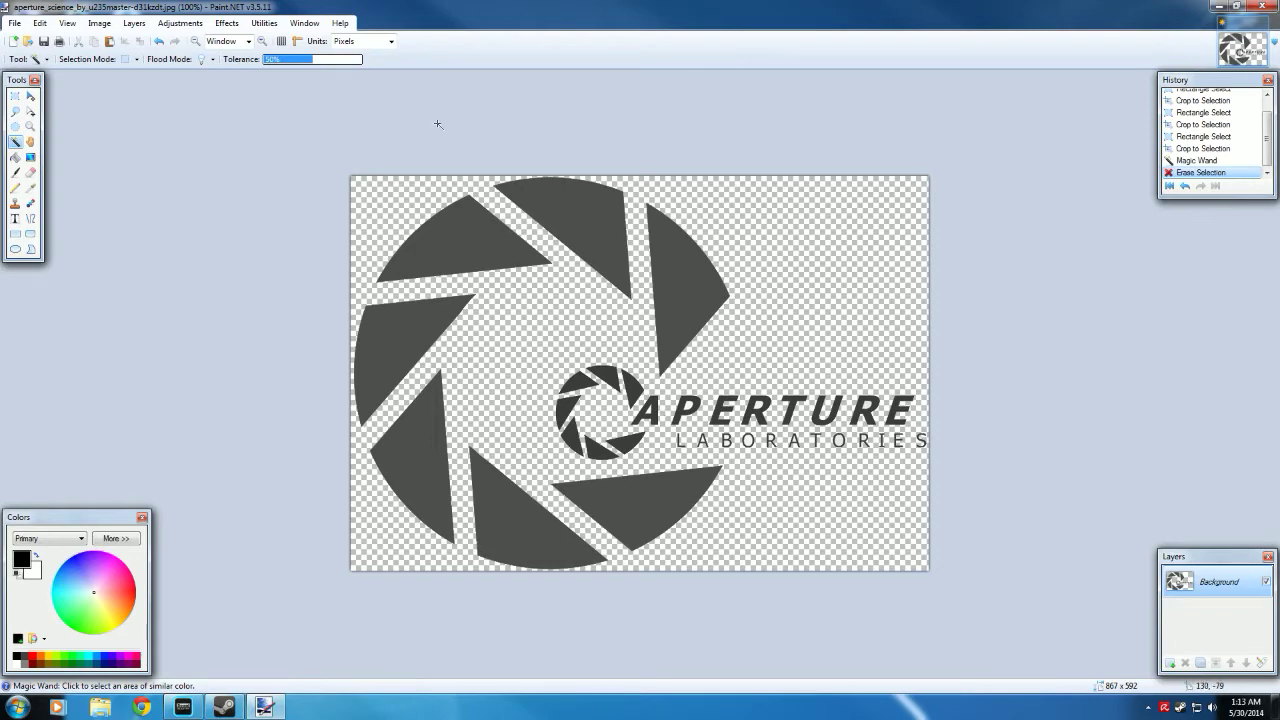
Step: At 200% zoom, erase the leftover background inside the A, P and R
{"action": "left_click", "coordinate": [248, 41]}
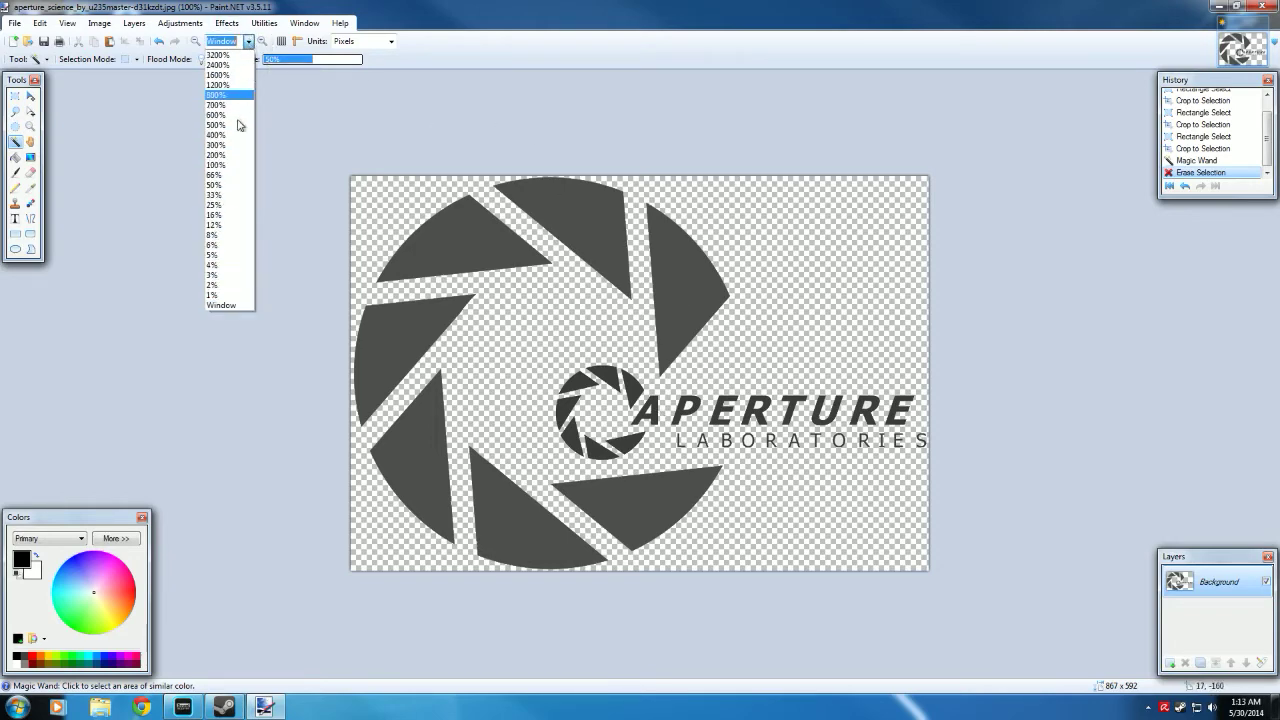
{"action": "left_click", "coordinate": [216, 155]}
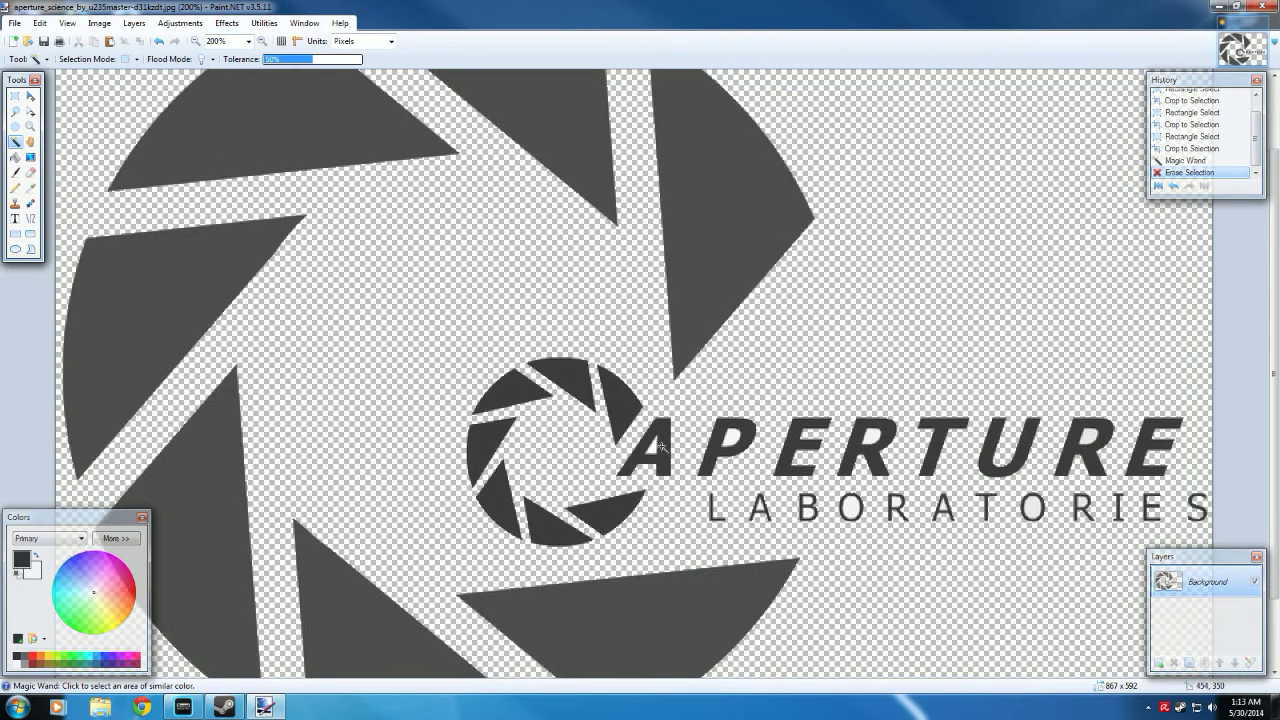
{"action": "left_click", "coordinate": [651, 450]}
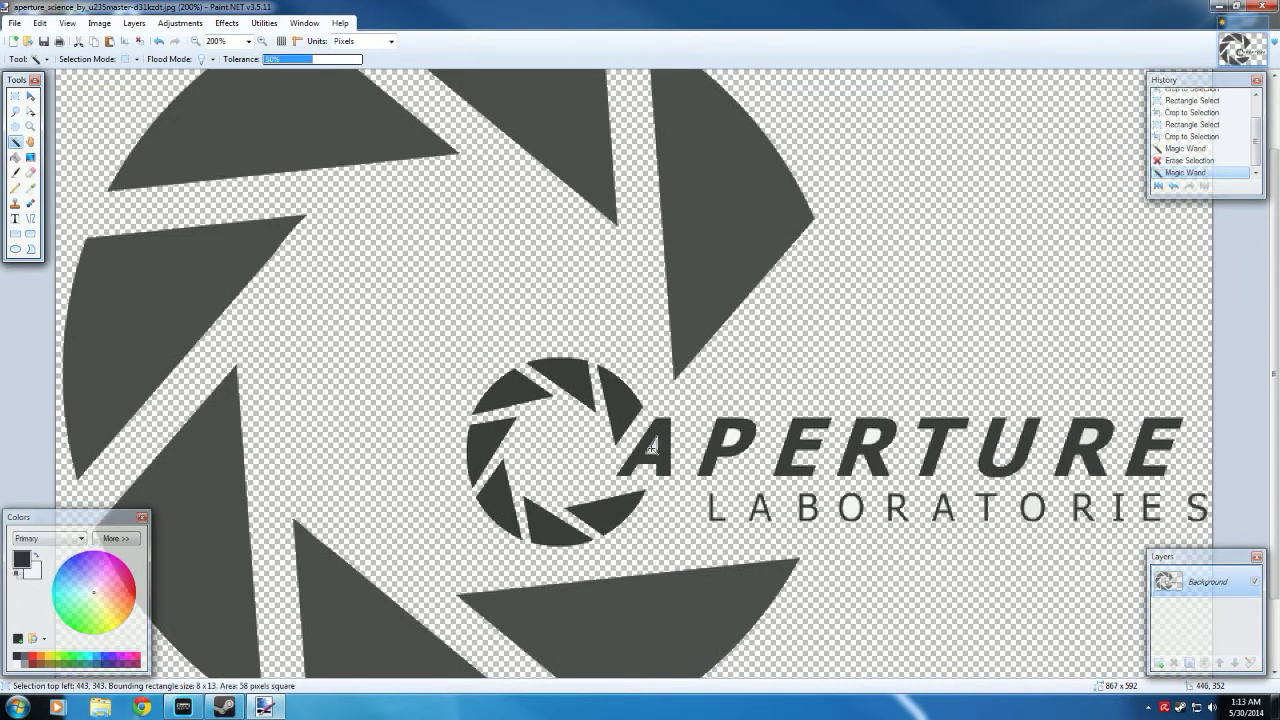
{"action": "key", "text": "Delete"}
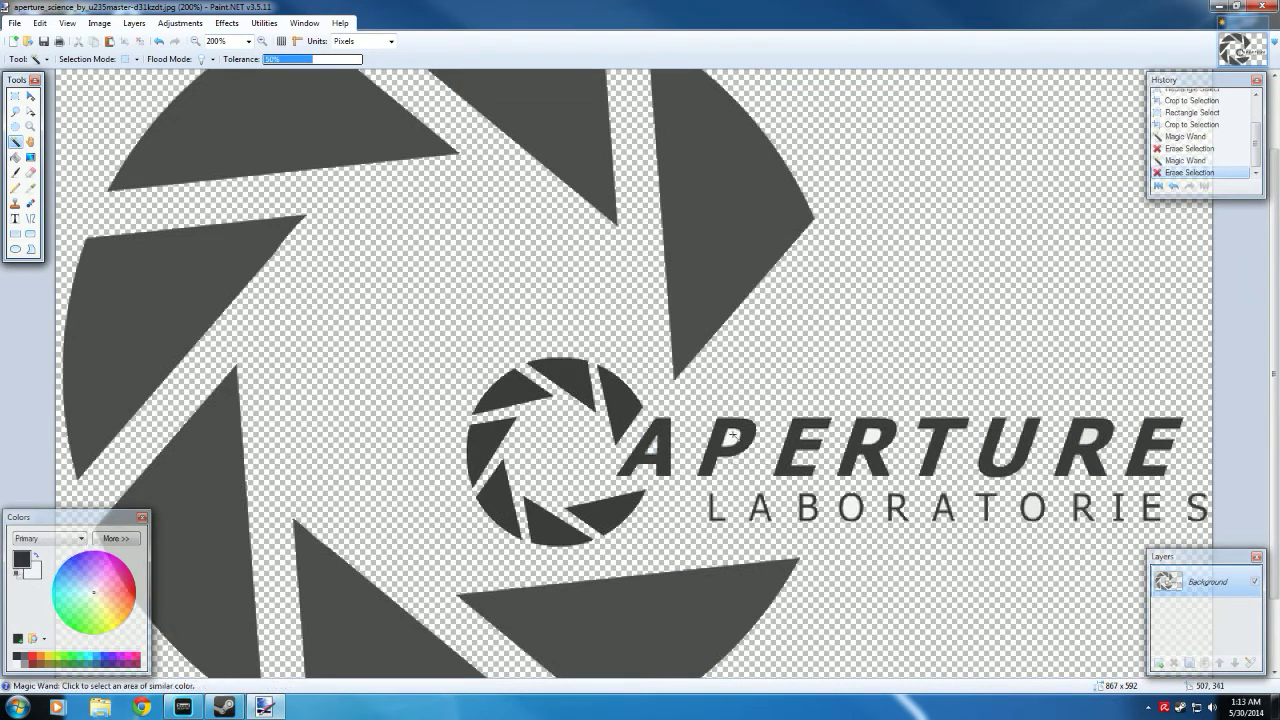
{"action": "left_click", "coordinate": [733, 435]}
{"action": "key", "text": "Delete"}
{"action": "left_click", "coordinate": [874, 436]}
{"action": "key", "text": "Delete"}
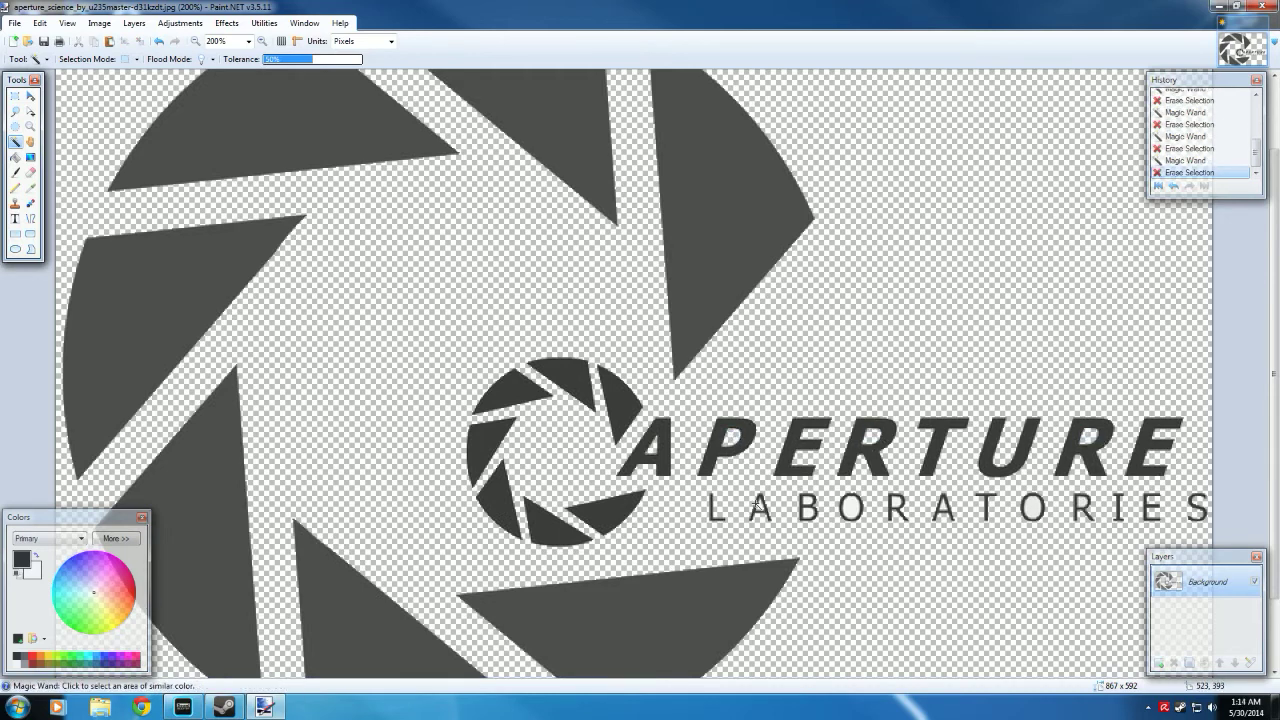
Step: Erase the holes of B, O, R, A and O in LABORATORIES, then return to actual size
{"action": "left_click", "coordinate": [810, 514]}
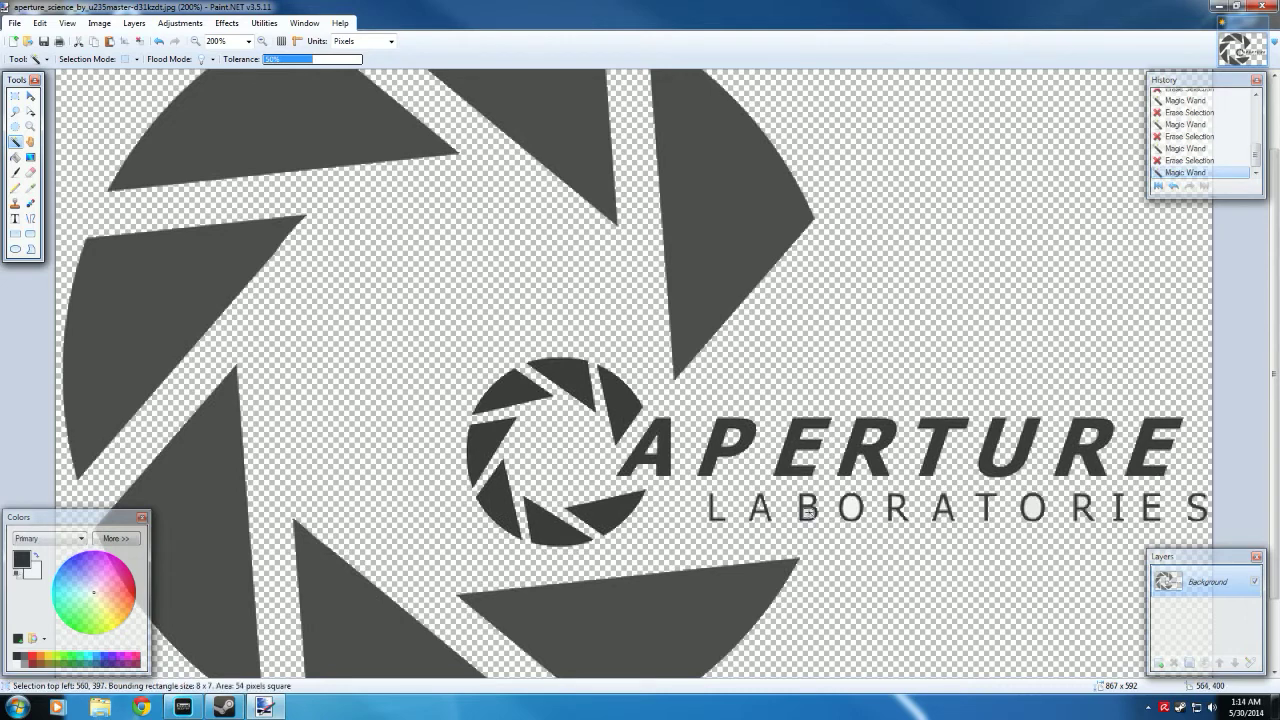
{"action": "key", "text": "Delete"}
{"action": "left_click", "coordinate": [808, 502]}
{"action": "key", "text": "Delete"}
{"action": "left_click", "coordinate": [855, 507]}
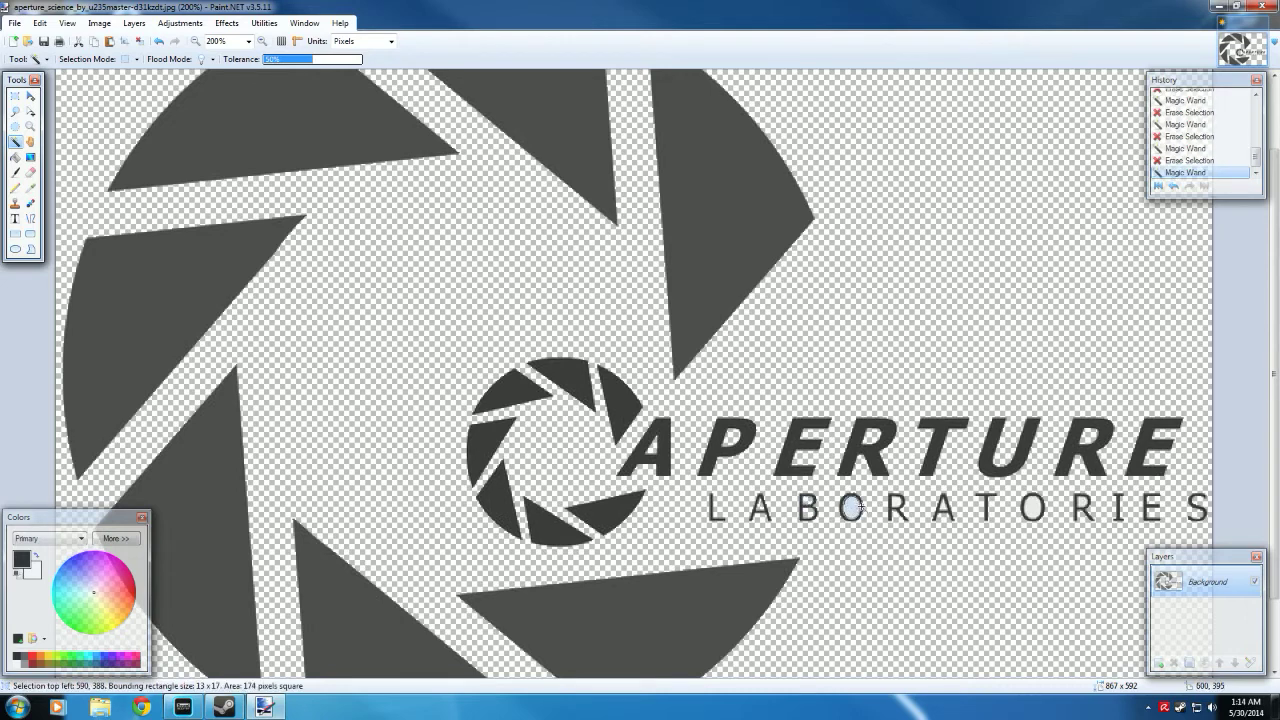
{"action": "key", "text": "Delete"}
{"action": "left_click", "coordinate": [897, 504]}
{"action": "key", "text": "Delete"}
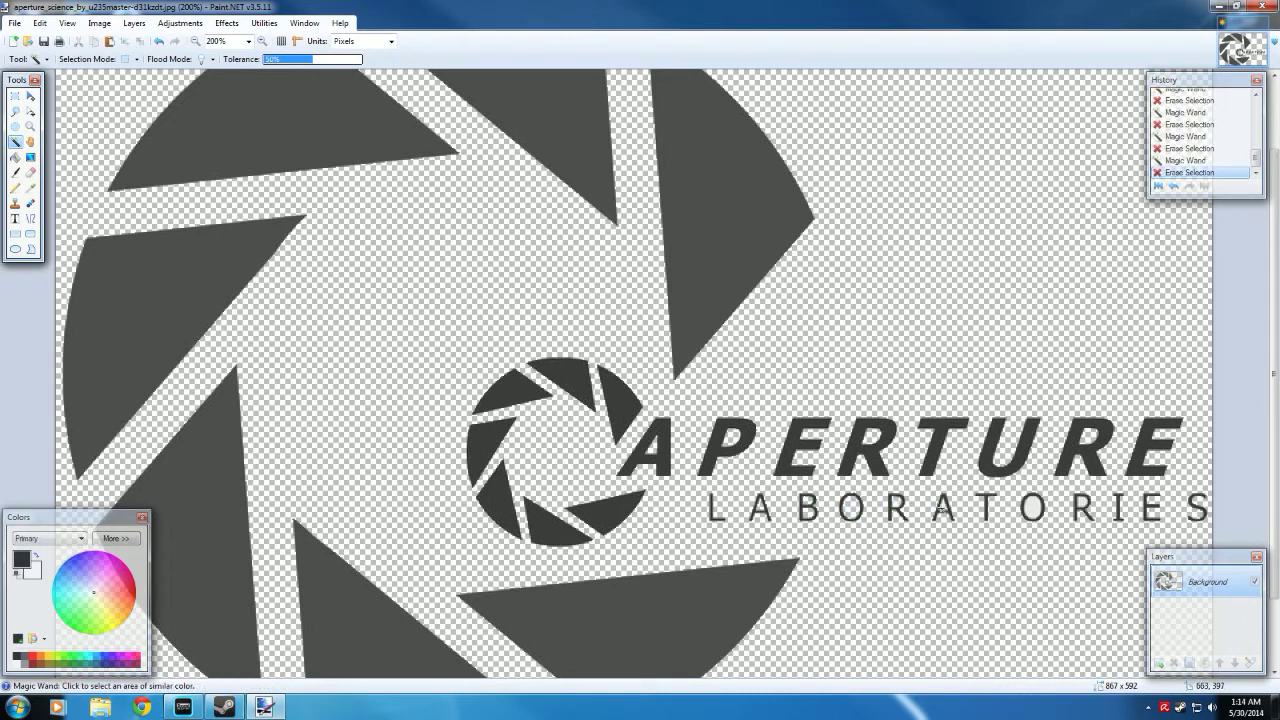
{"action": "left_click", "coordinate": [943, 507]}
{"action": "key", "text": "Delete"}
{"action": "left_click", "coordinate": [1028, 506]}
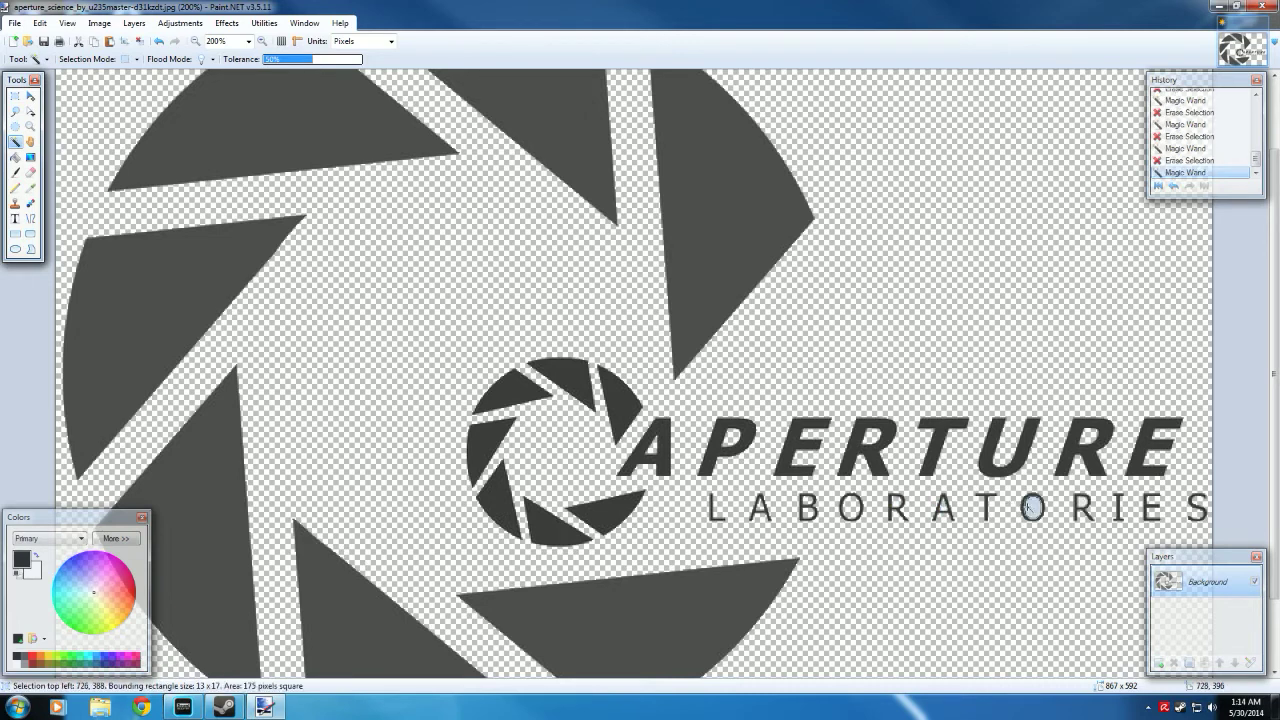
{"action": "key", "text": "Delete"}
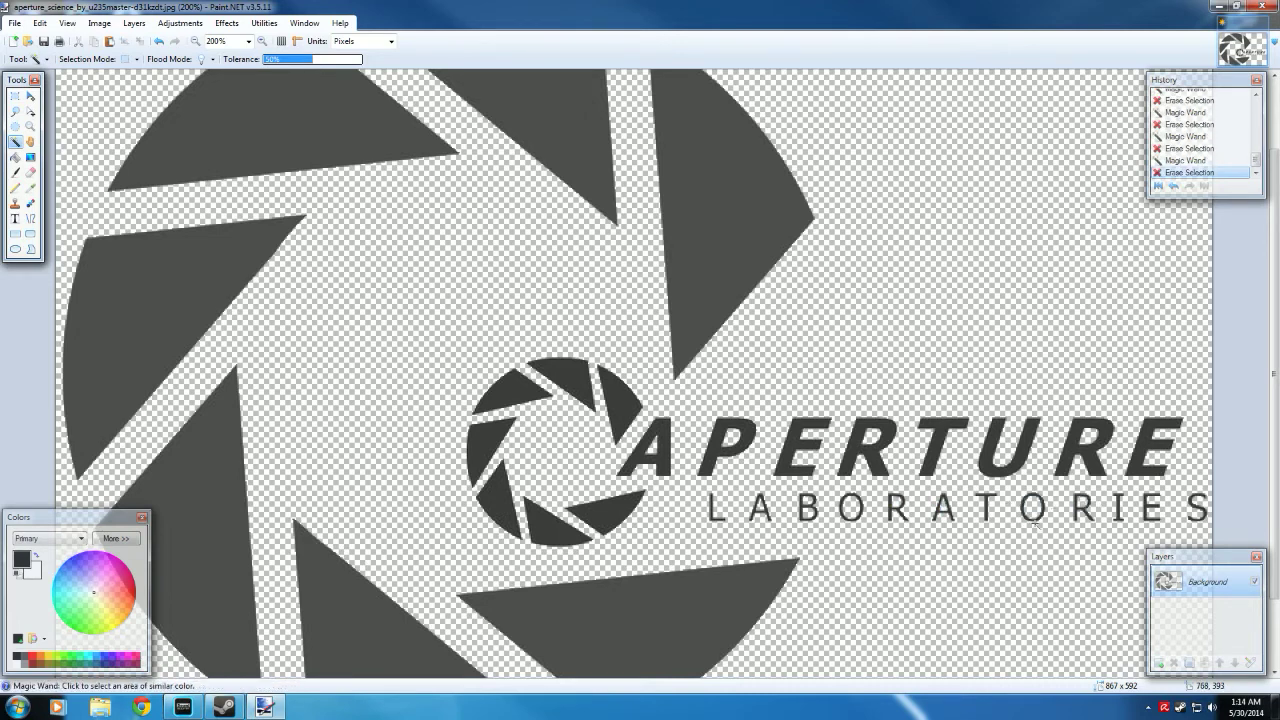
{"action": "left_click", "coordinate": [195, 41]}
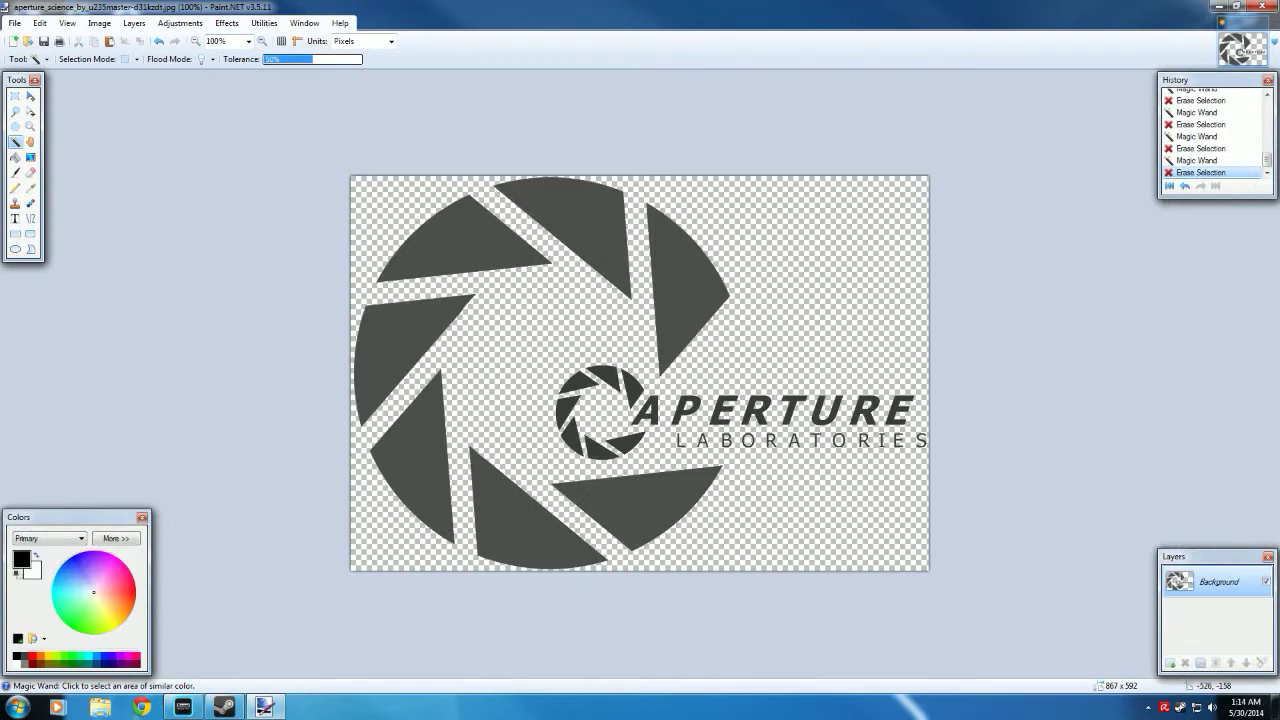
Step: Resize the image to 256 pixels wide (256 x 175), keeping its aspect ratio
{"action": "left_click", "coordinate": [100, 23]}
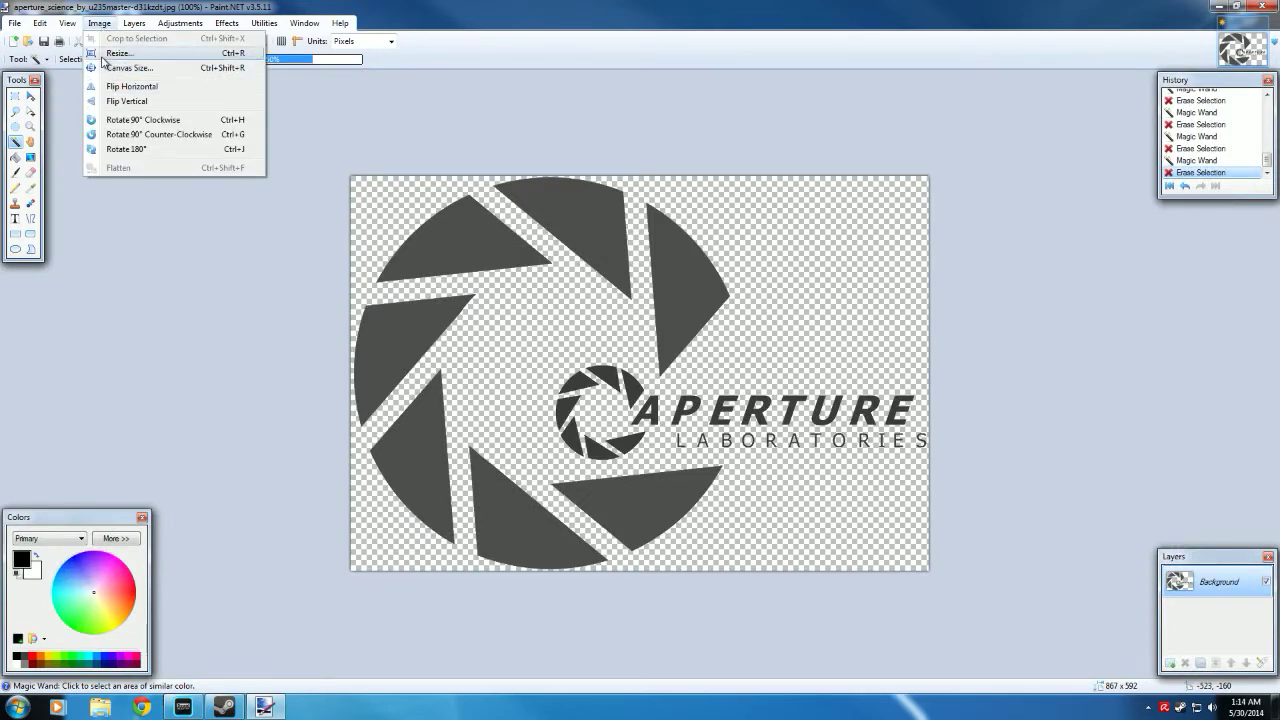
{"action": "left_click", "coordinate": [112, 53]}
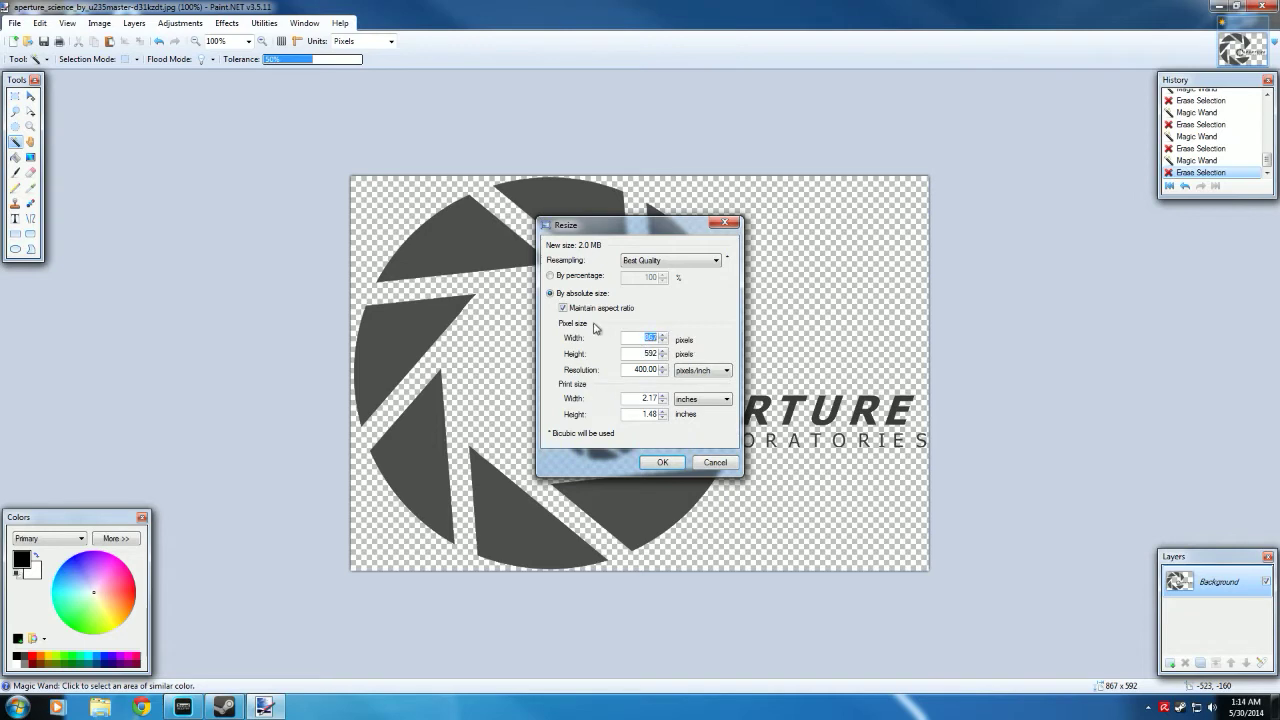
{"action": "type", "text": "56"}
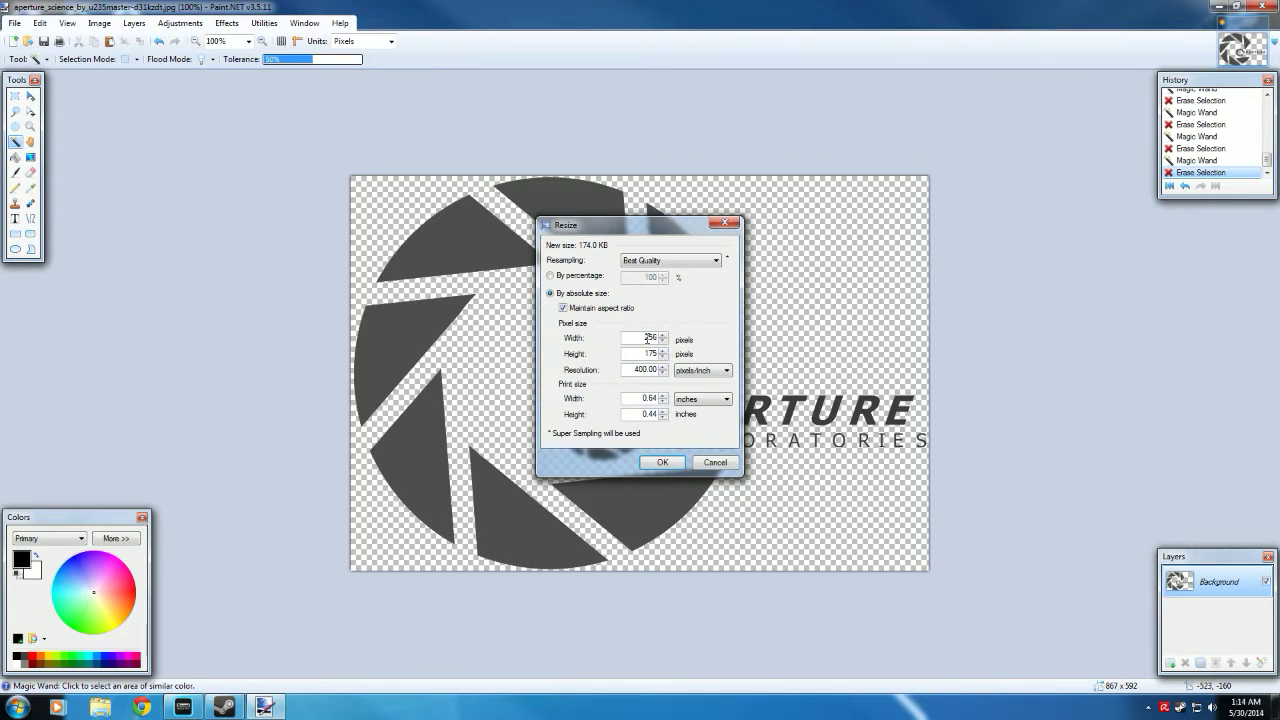
{"action": "key", "text": "BackSpace"}
{"action": "type", "text": "0"}
{"action": "left_click", "coordinate": [663, 462]}
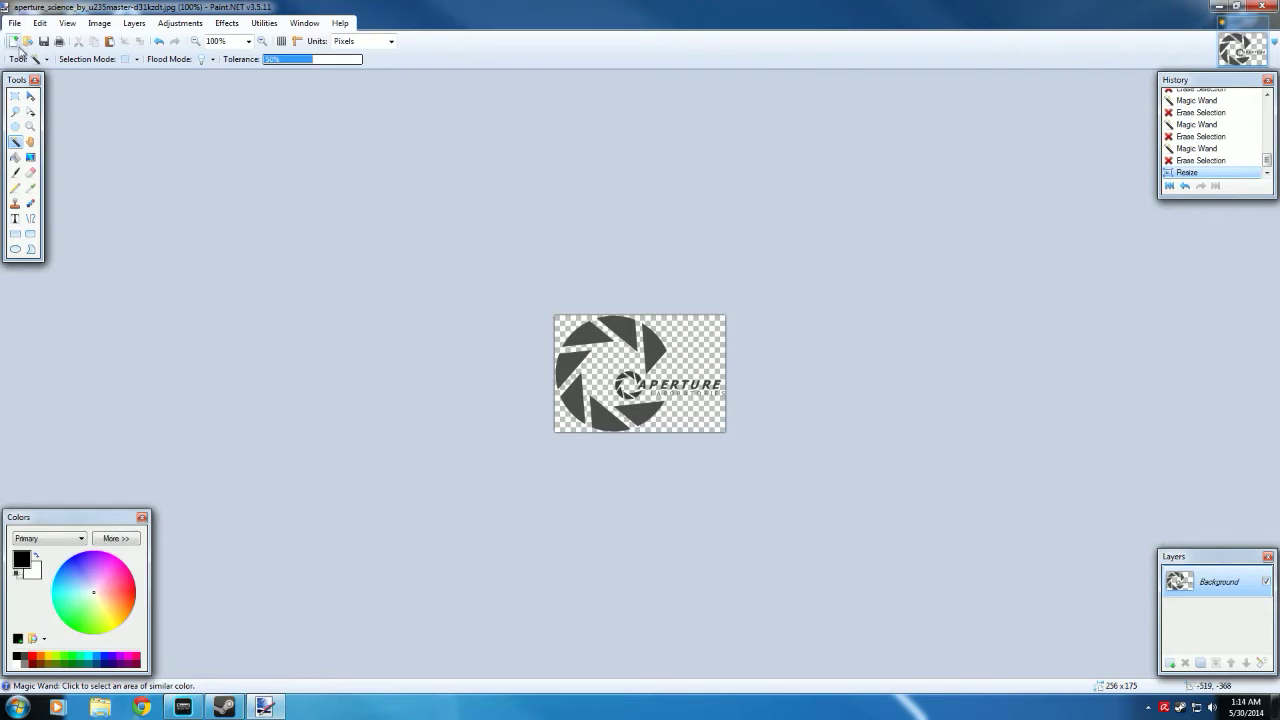
Step: Create a new blank image of 256 x 256 pixels
{"action": "left_click", "coordinate": [14, 43]}
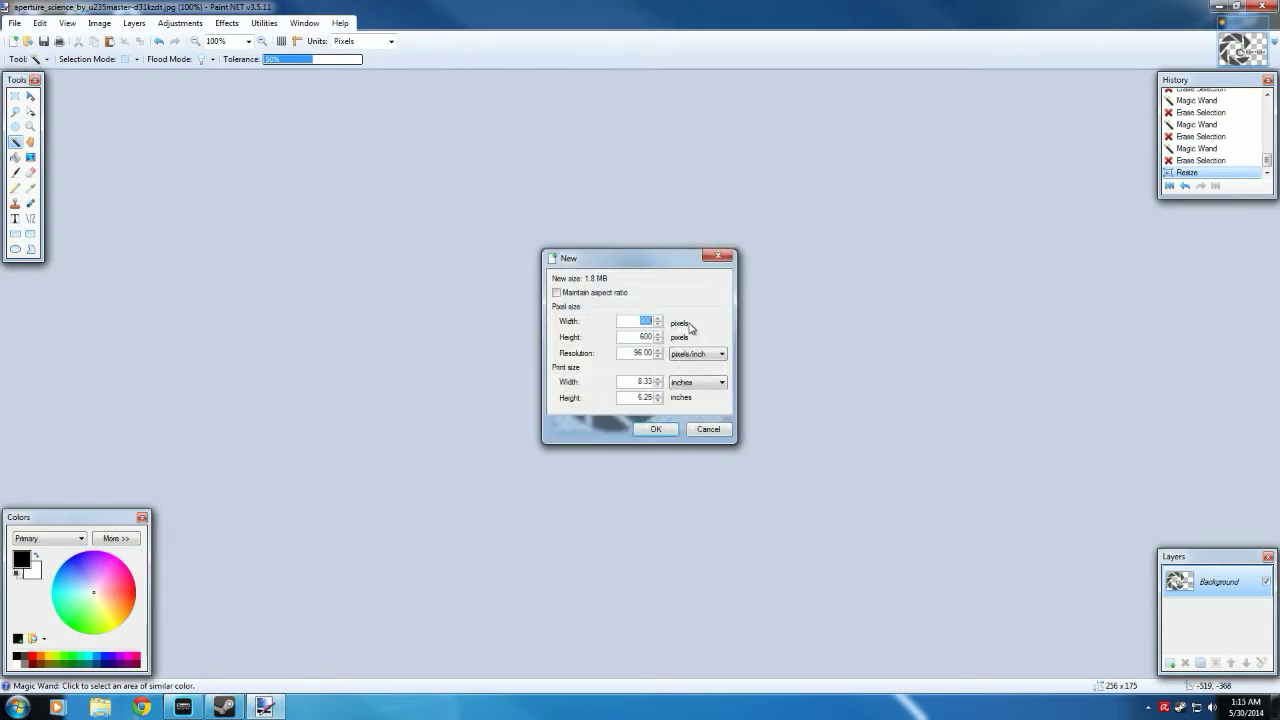
{"action": "type", "text": "256"}
{"action": "double_click", "coordinate": [638, 337]}
{"action": "type", "text": "256"}
{"action": "left_click", "coordinate": [652, 430]}
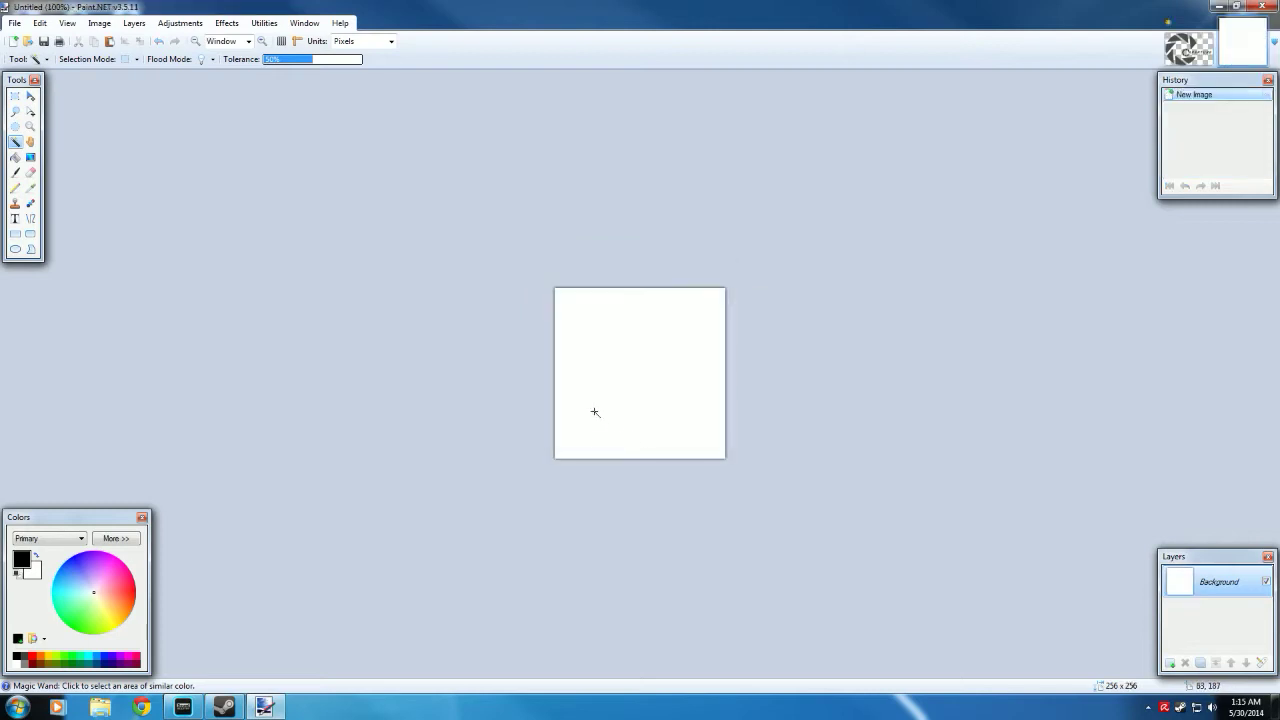
Step: Flip between the Aperture image and the new blank image tabs, ending on the blank one
{"action": "left_click", "coordinate": [1203, 57]}
{"action": "left_click", "coordinate": [1237, 58]}
{"action": "left_click", "coordinate": [1205, 59]}
{"action": "left_click", "coordinate": [1237, 58]}
{"action": "left_click", "coordinate": [1203, 57]}
{"action": "left_click", "coordinate": [1237, 58]}
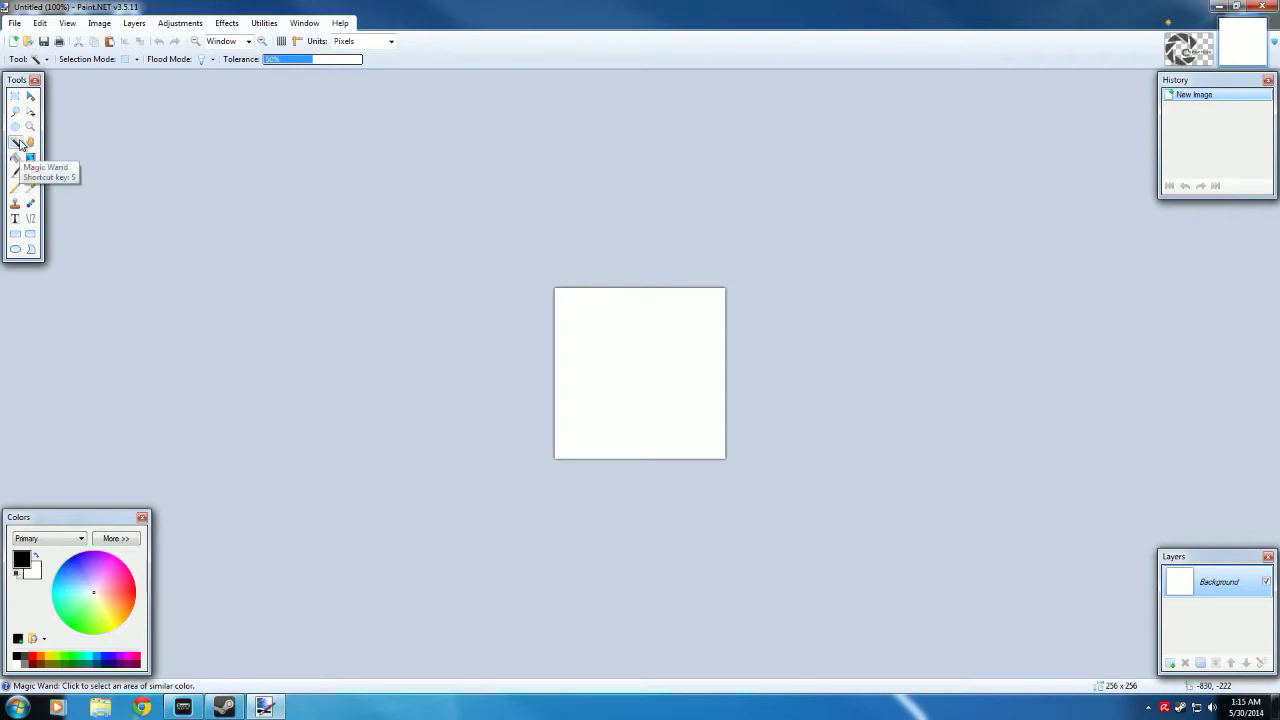
Step: Select all of the new canvas and erase its white fill to transparency
{"action": "left_click", "coordinate": [629, 372]}
{"action": "key", "text": "Delete"}
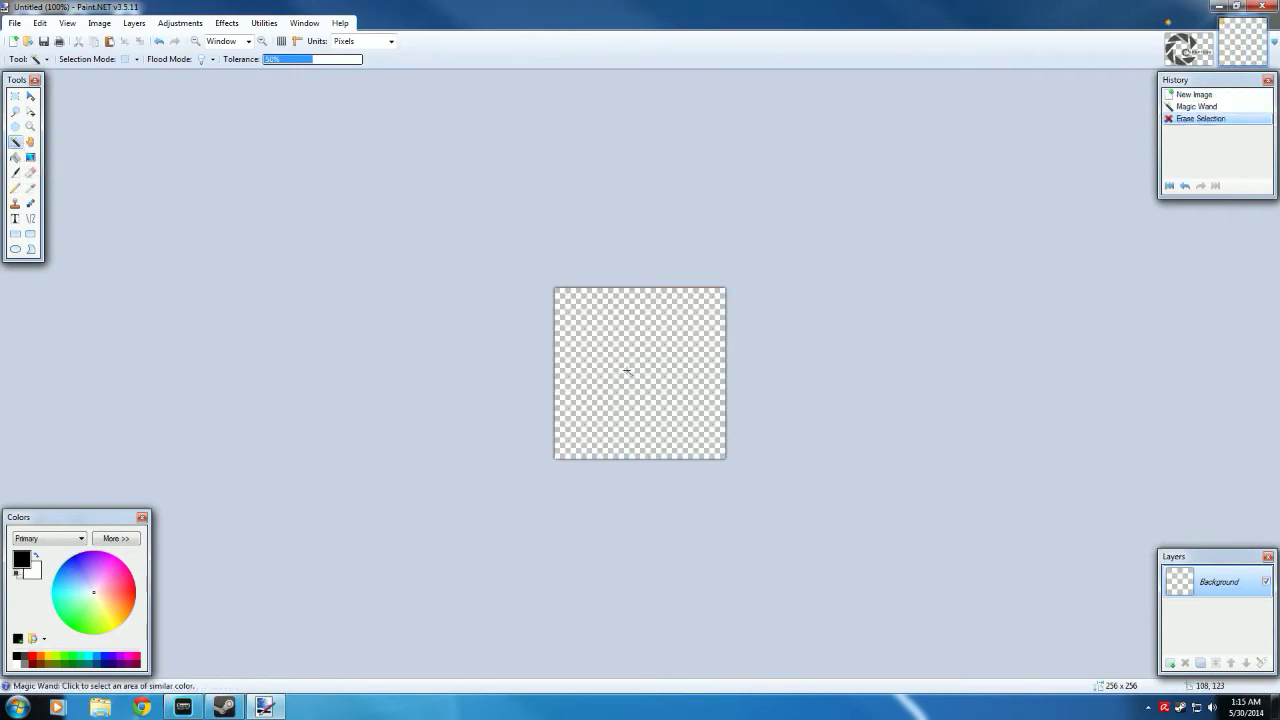
{"action": "left_click", "coordinate": [158, 41]}
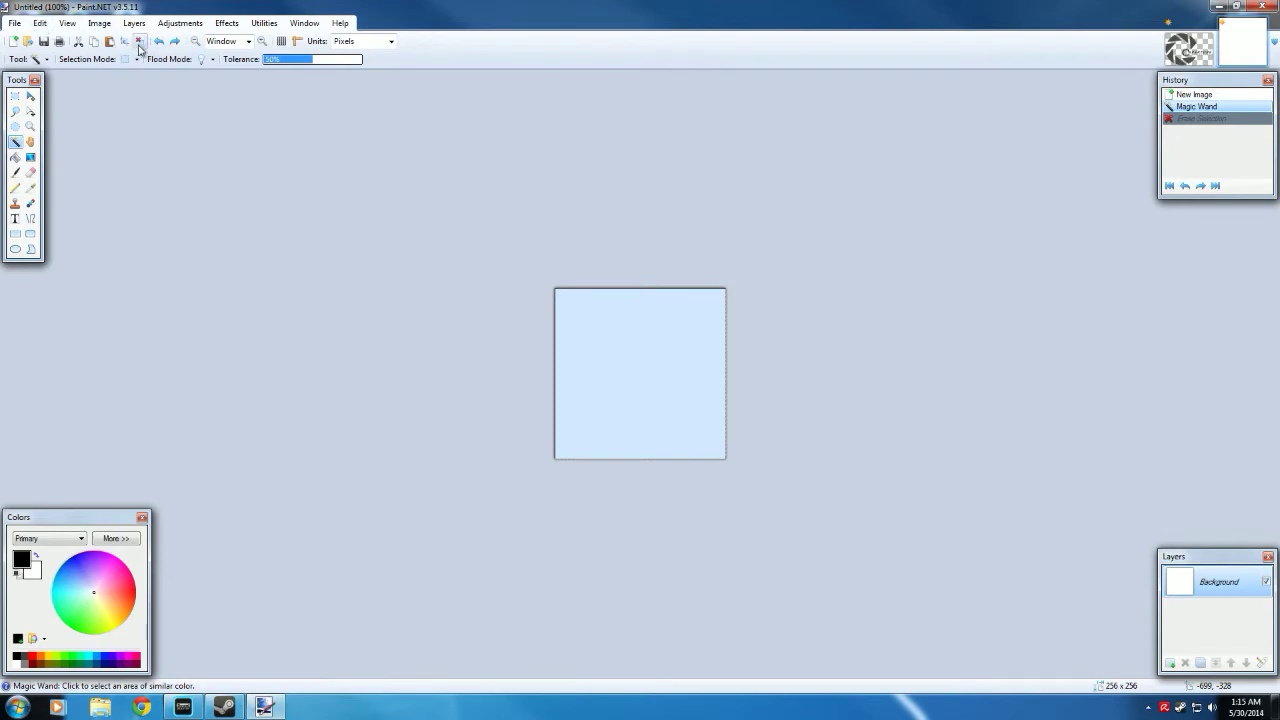
{"action": "left_click", "coordinate": [140, 41]}
{"action": "left_click", "coordinate": [39, 22]}
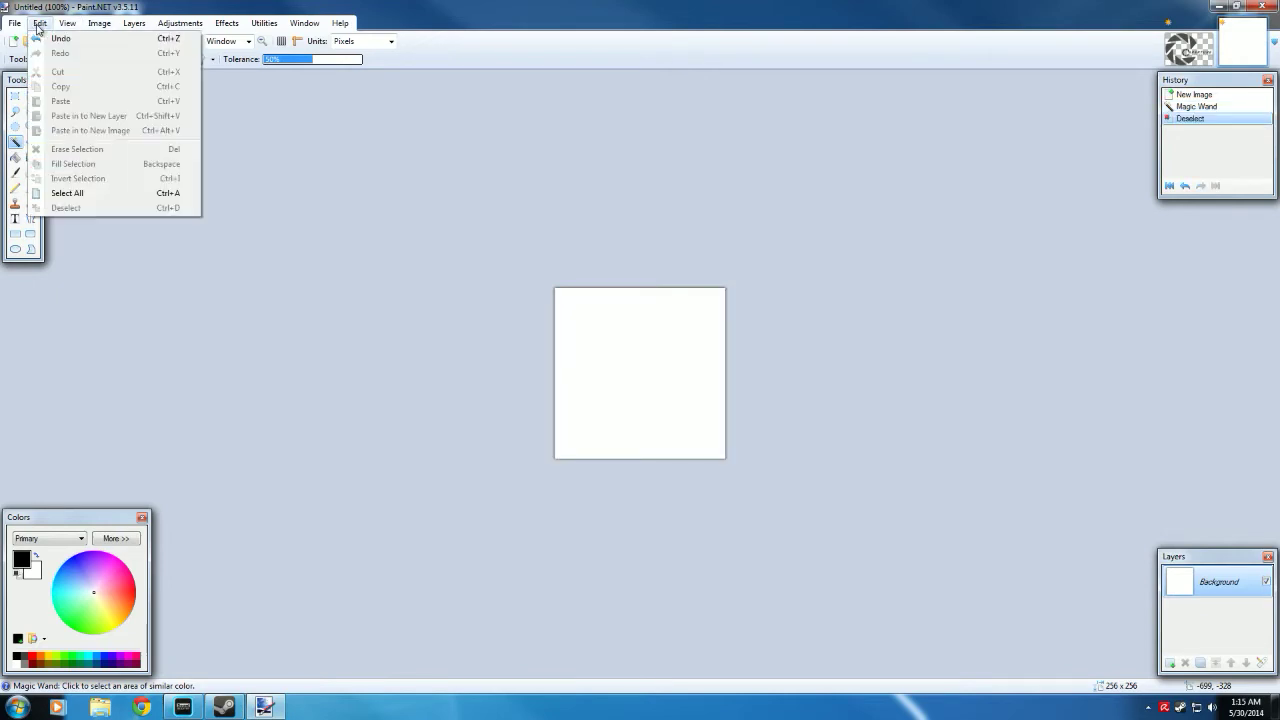
{"action": "left_click", "coordinate": [100, 194]}
{"action": "key", "text": "Delete"}
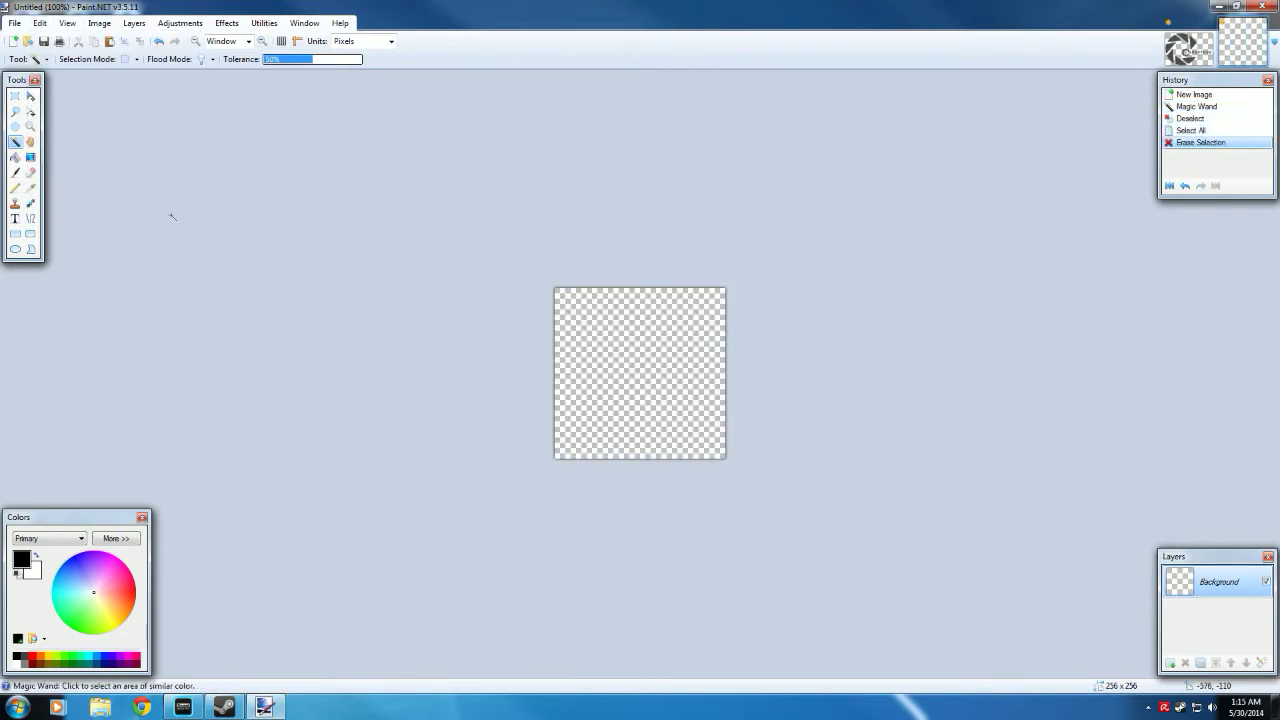
Step: Select all of the resized Aperture image, copy it, and return to the new canvas
{"action": "left_click", "coordinate": [1207, 58]}
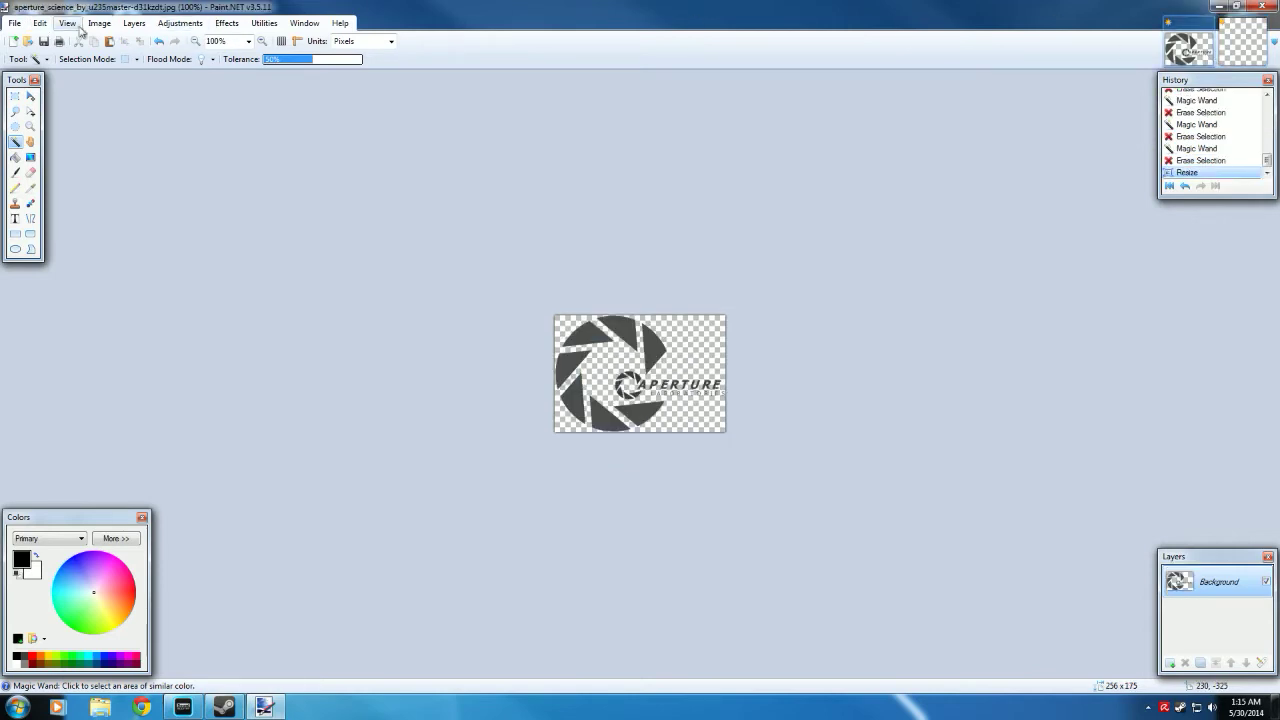
{"action": "left_click", "coordinate": [44, 26]}
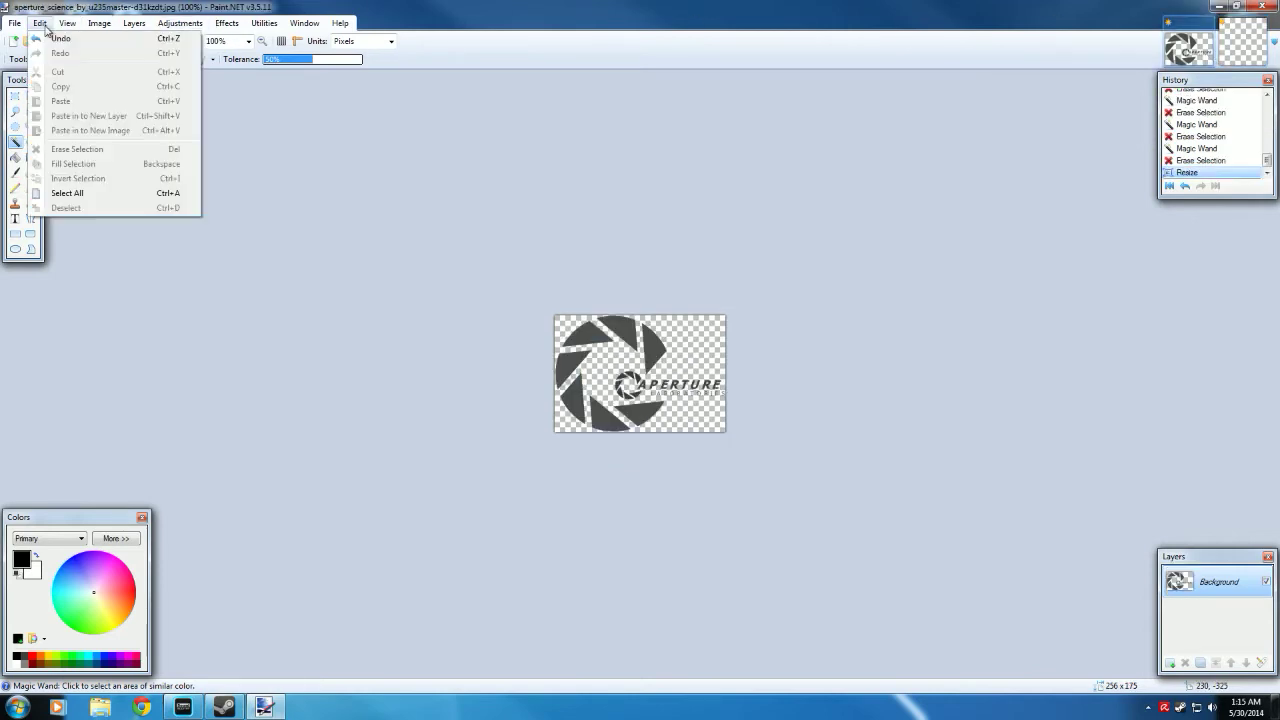
{"action": "left_click", "coordinate": [78, 196]}
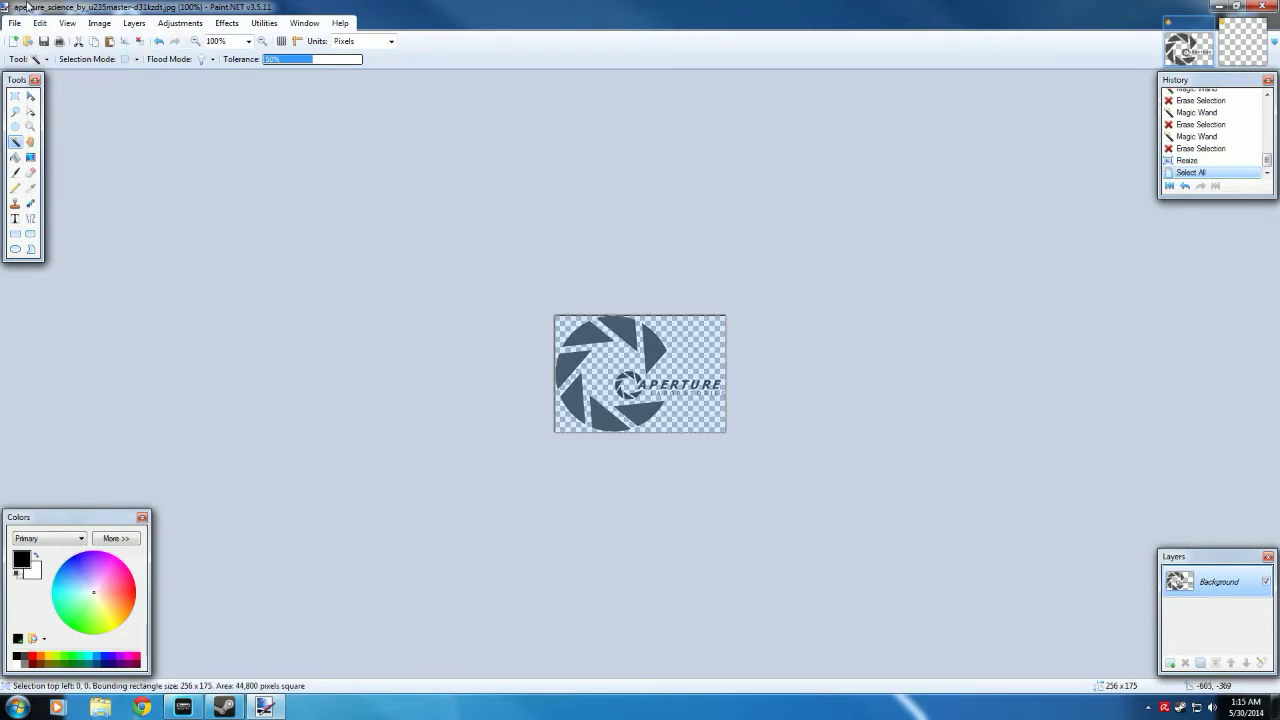
{"action": "left_click", "coordinate": [96, 43]}
{"action": "left_click", "coordinate": [1246, 56]}
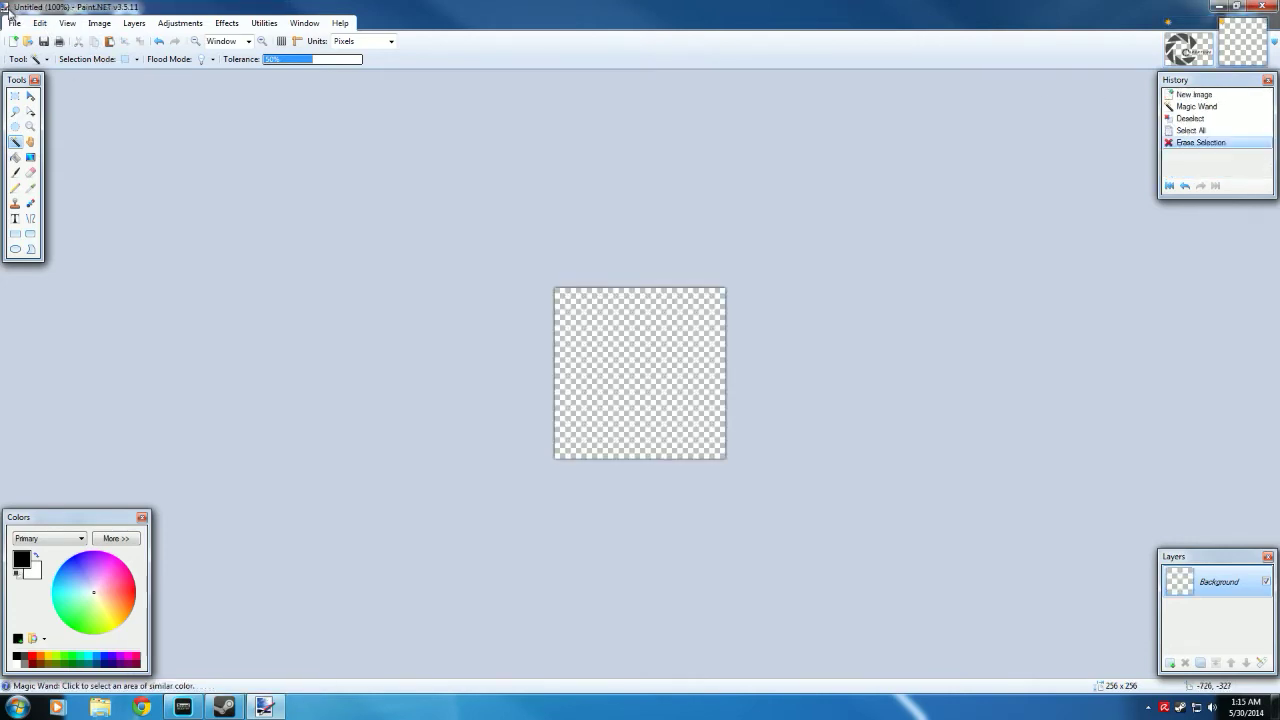
Step: Paste the logo into a new layer, move it down about 37 pixels, and deselect
{"action": "left_click", "coordinate": [39, 23]}
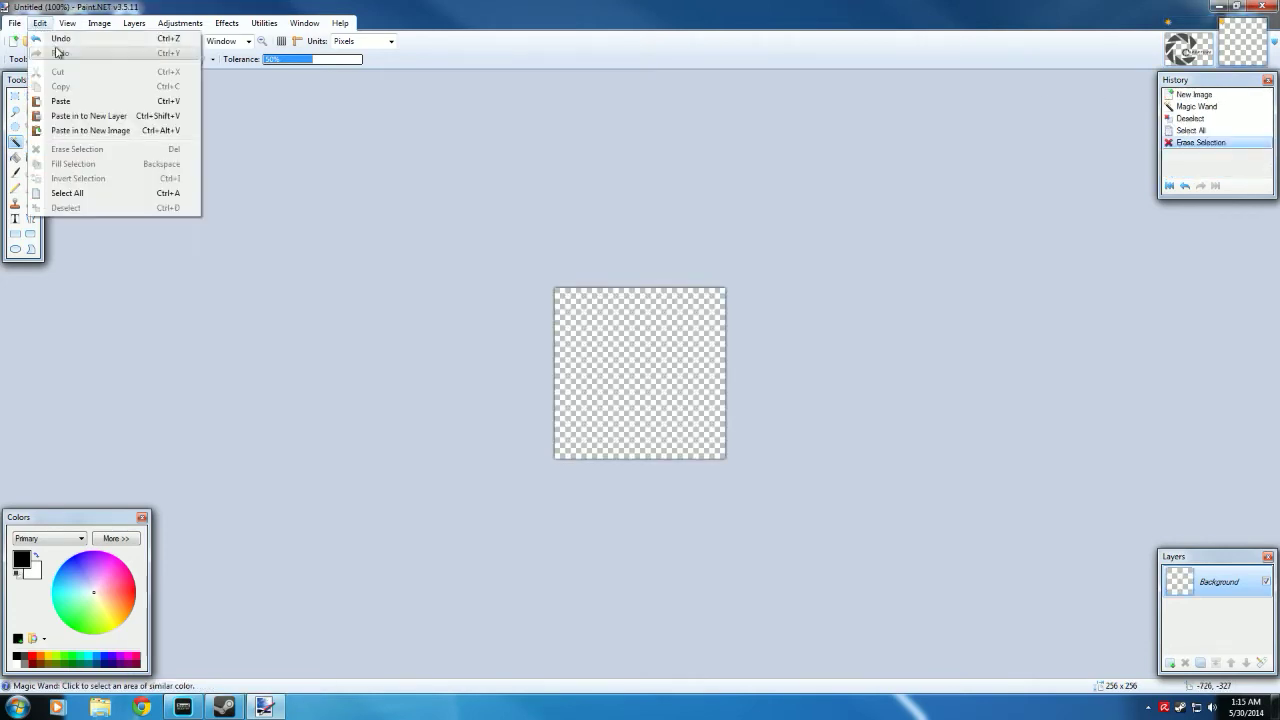
{"action": "left_click", "coordinate": [162, 117]}
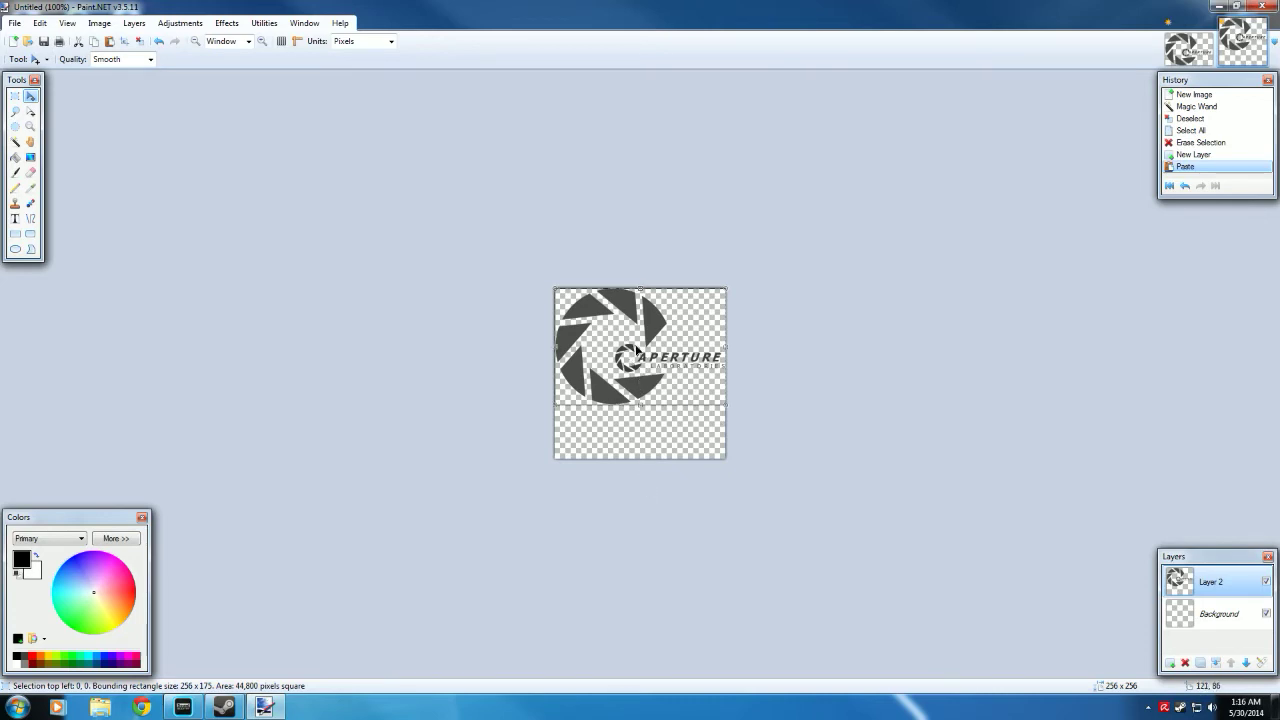
{"action": "left_click_drag", "start_coordinate": [638, 348], "coordinate": [643, 376]}
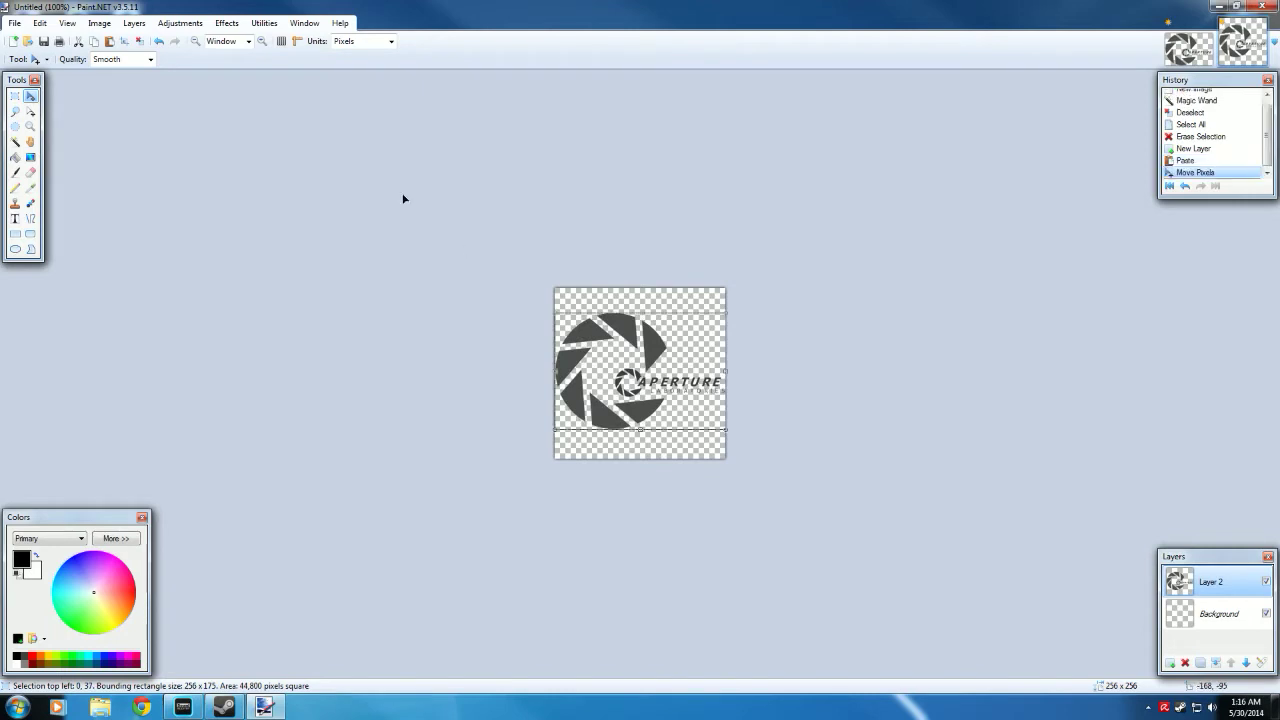
{"action": "left_click", "coordinate": [139, 41]}
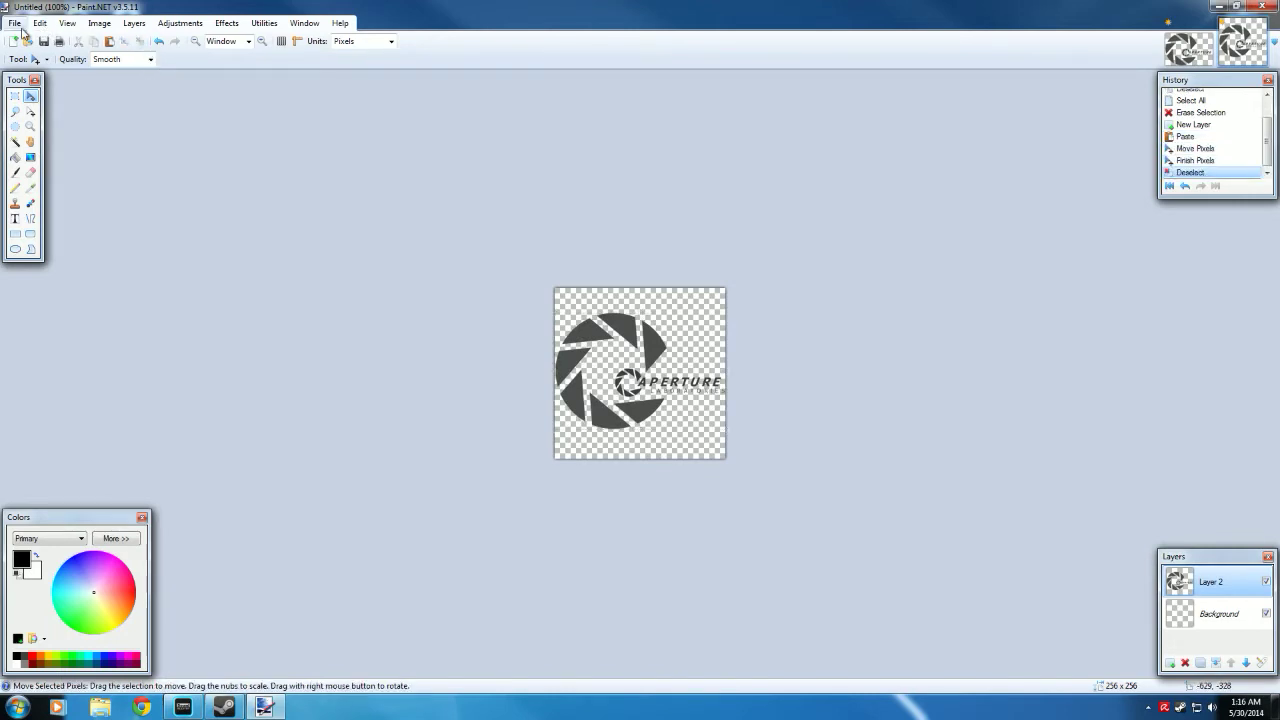
Step: Start a Save As with PNG format, cancel it, then close Paint.NET choosing Don't Save
{"action": "left_click", "coordinate": [16, 23]}
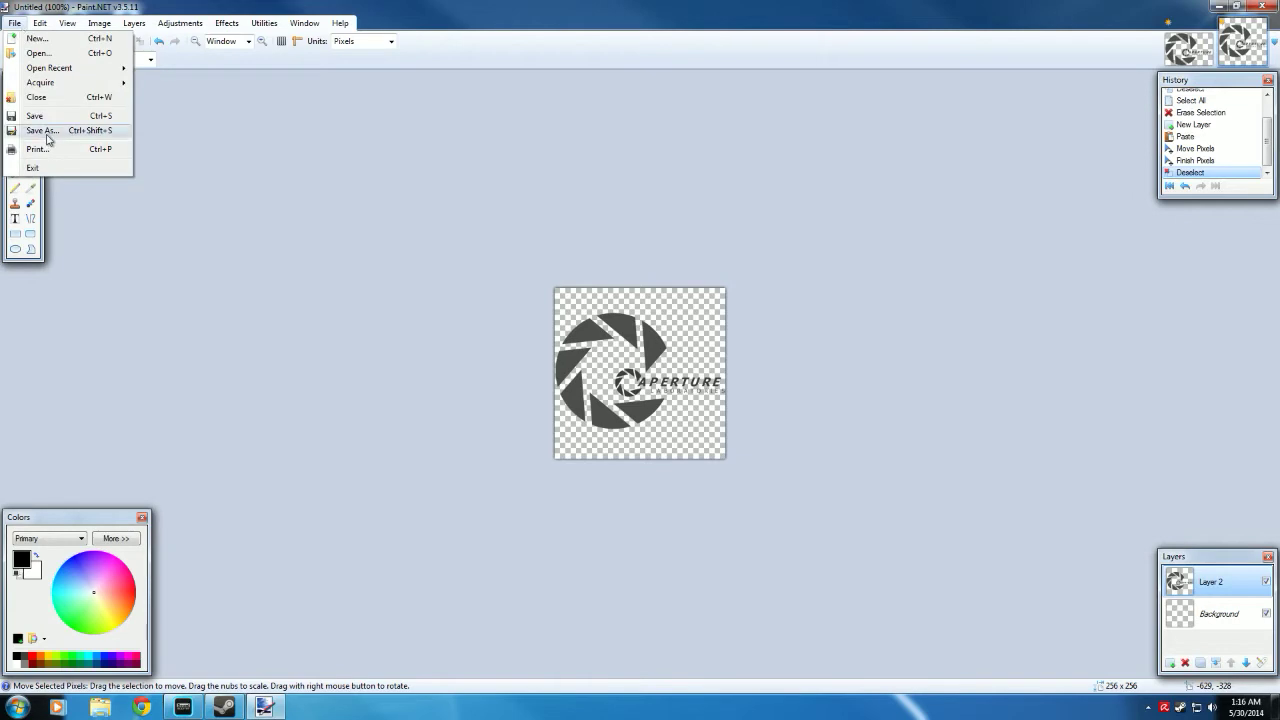
{"action": "left_click", "coordinate": [47, 131]}
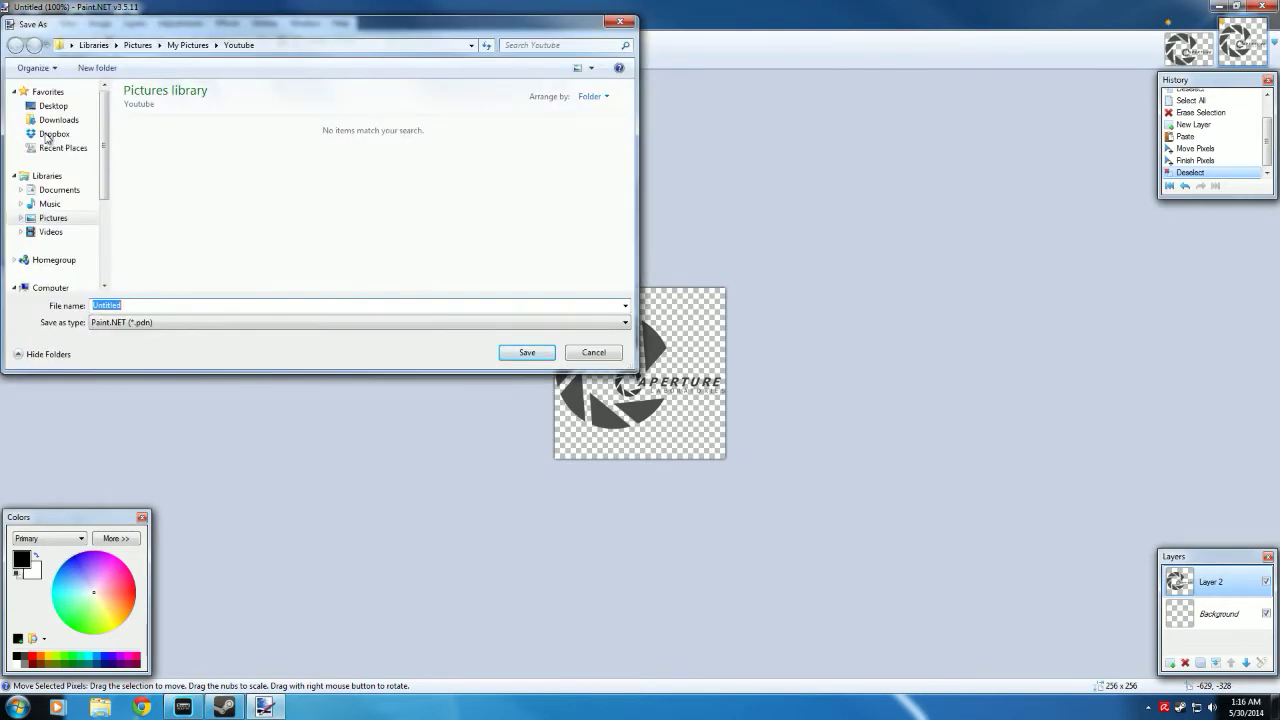
{"action": "left_click", "coordinate": [101, 325]}
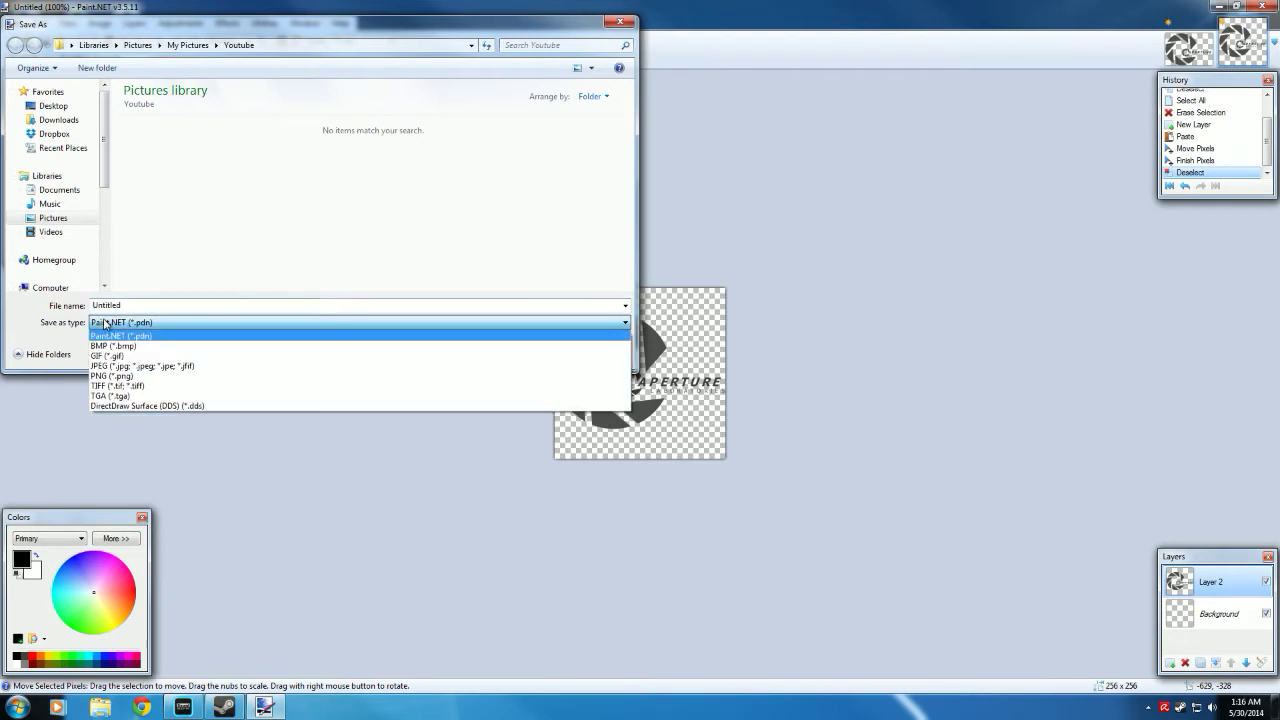
{"action": "left_click", "coordinate": [142, 375]}
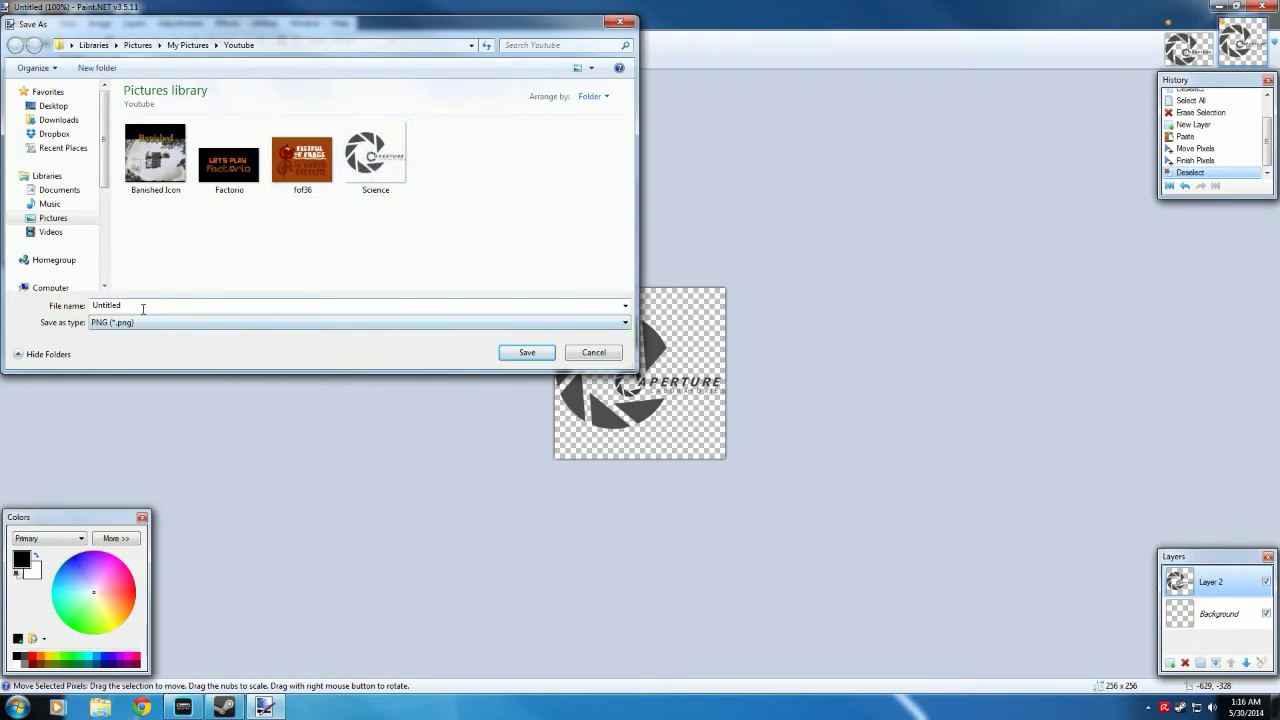
{"action": "left_click", "coordinate": [595, 352]}
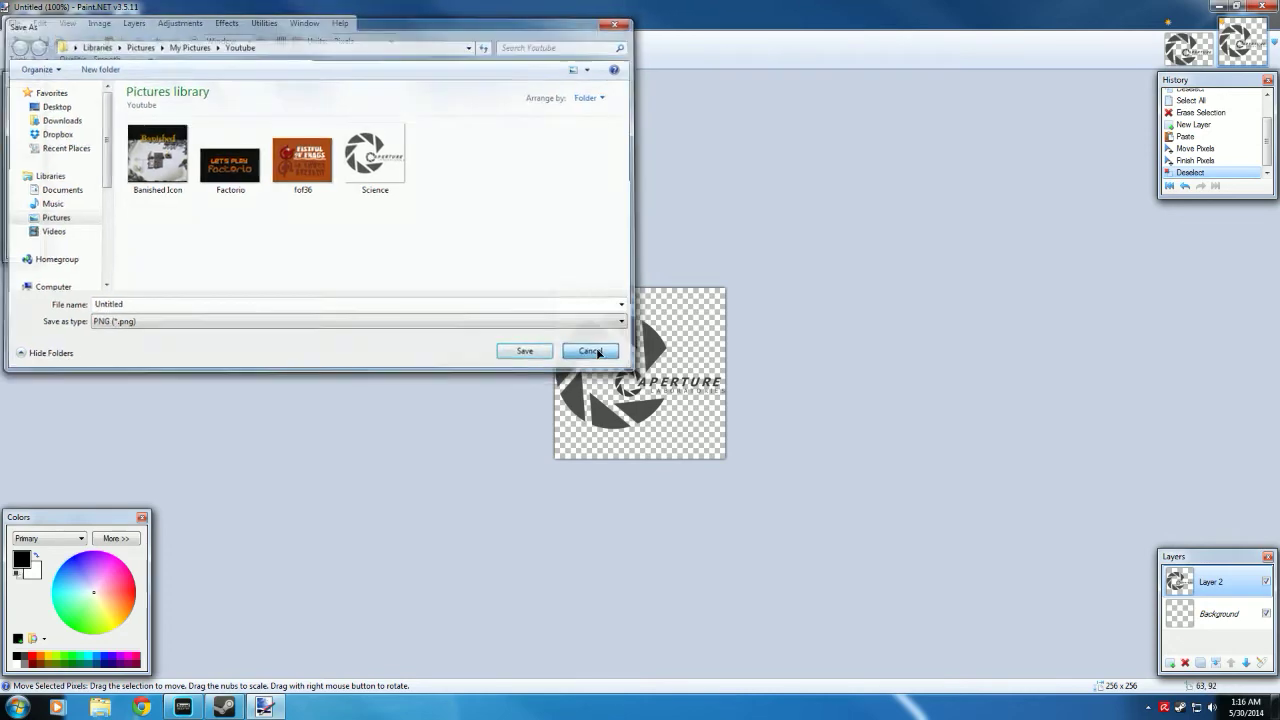
{"action": "left_click", "coordinate": [1262, 7]}
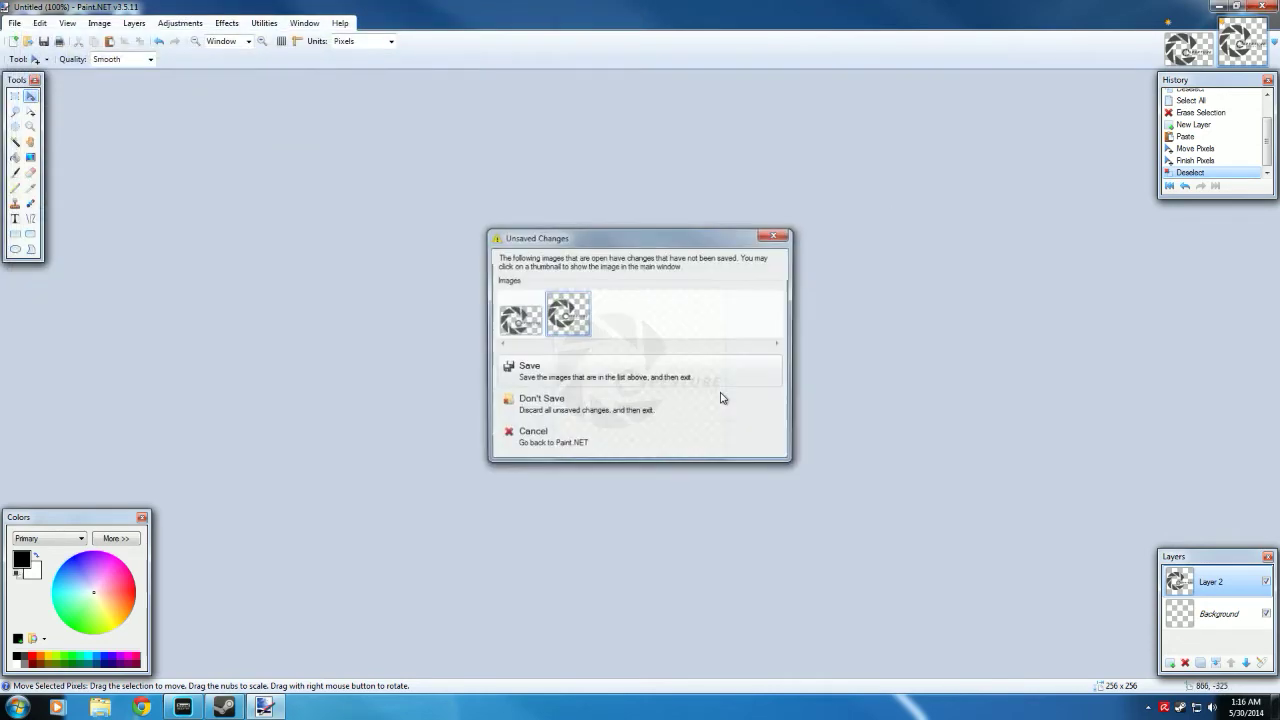
{"action": "left_click", "coordinate": [588, 418]}
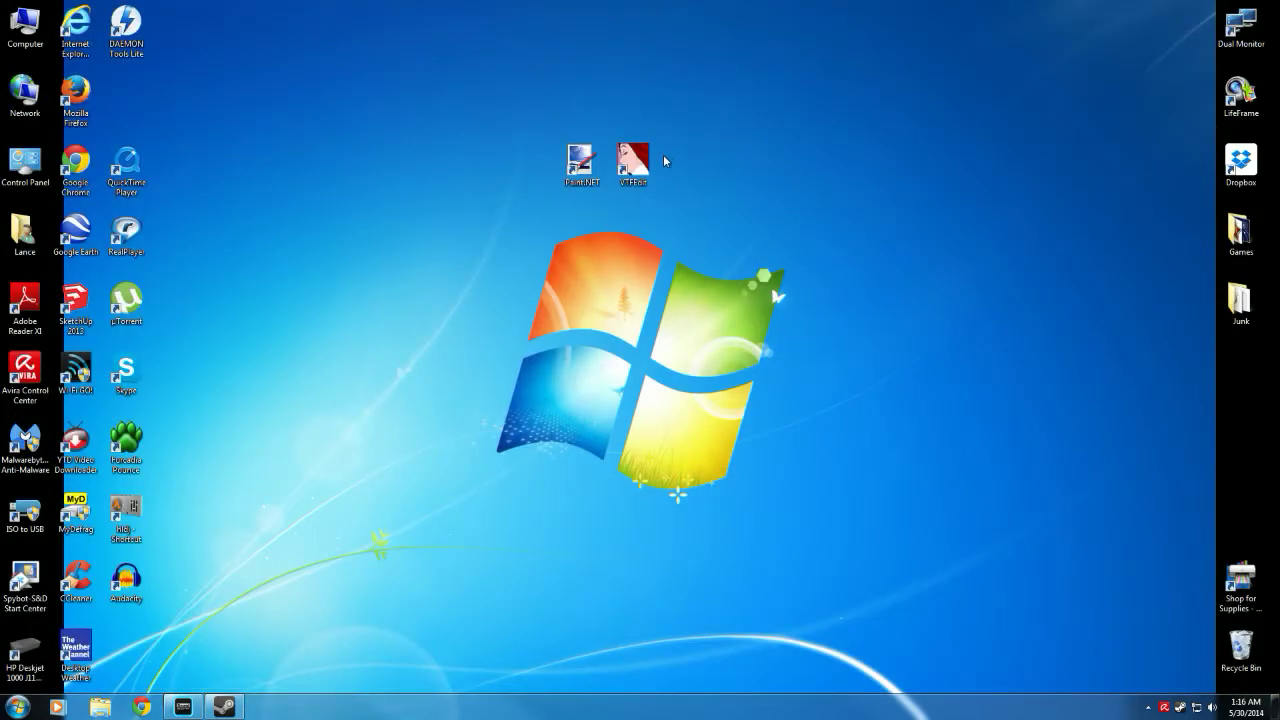
Step: Launch VTFEdit and import the Science image from Pictures/Youtube with default VTF options
{"action": "left_click", "coordinate": [638, 170]}
{"action": "double_click", "coordinate": [638, 170]}
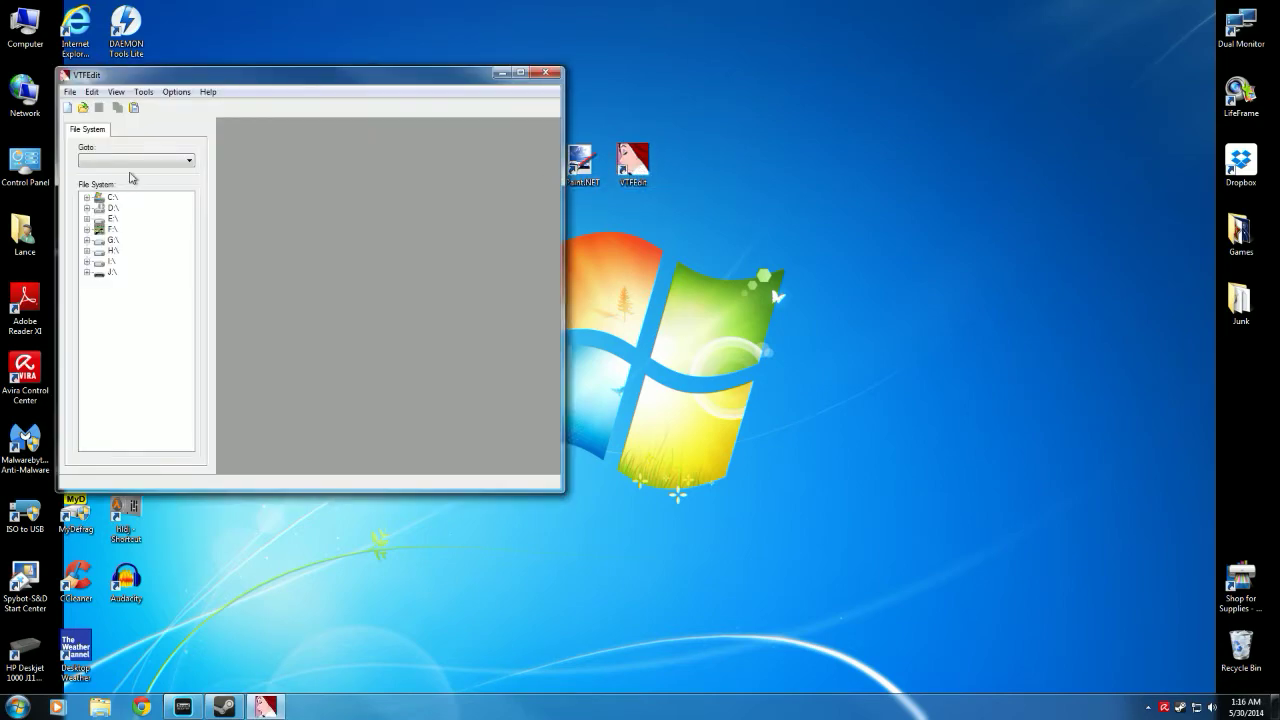
{"action": "left_click", "coordinate": [68, 107]}
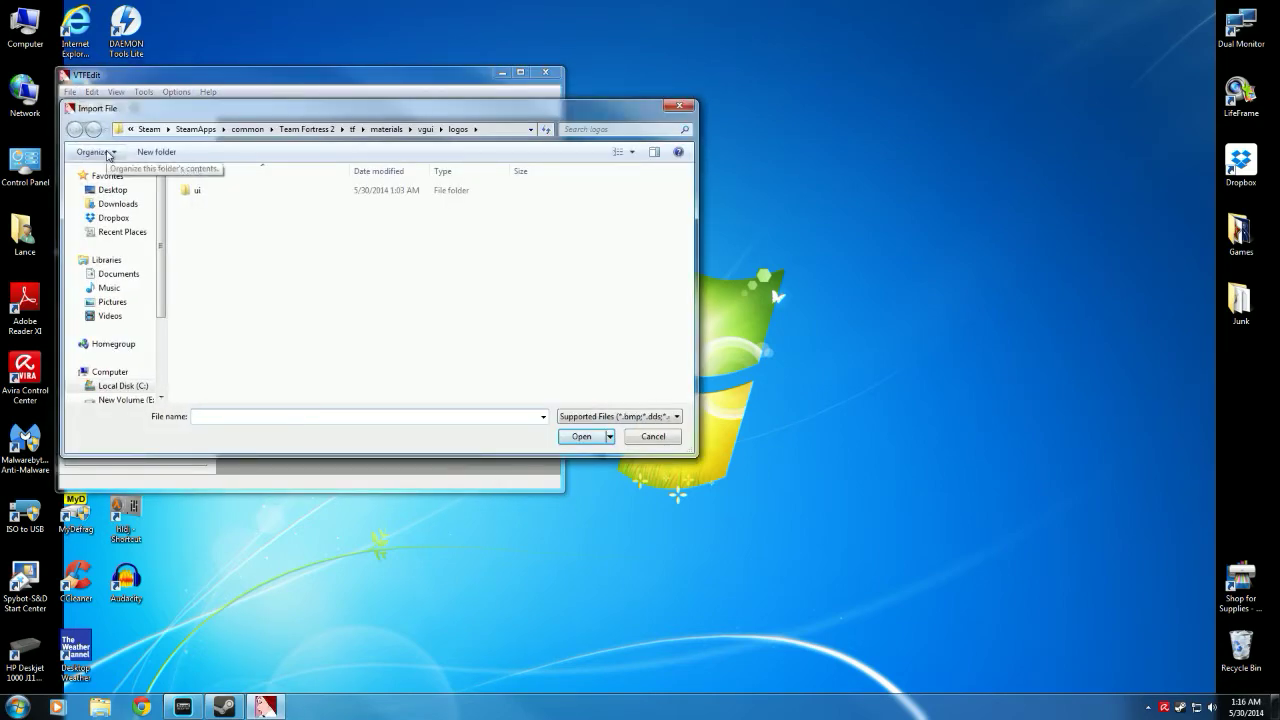
{"action": "left_click", "coordinate": [118, 302]}
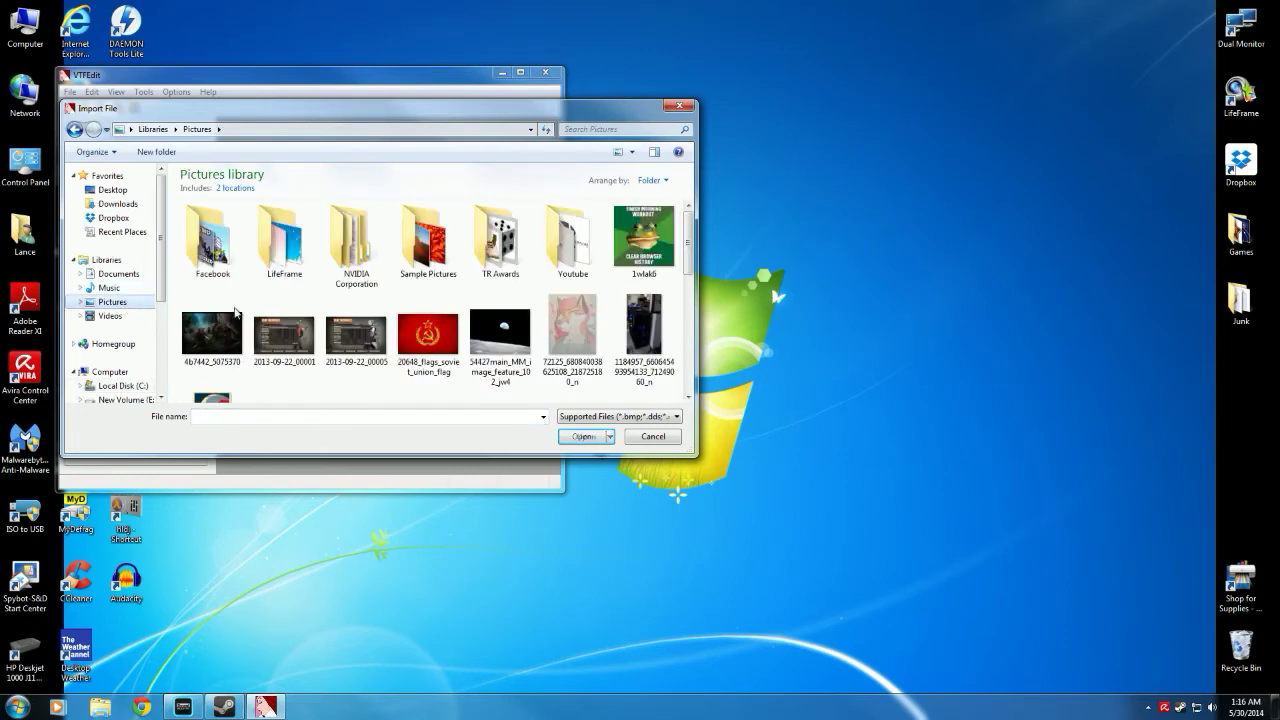
{"action": "double_click", "coordinate": [577, 260]}
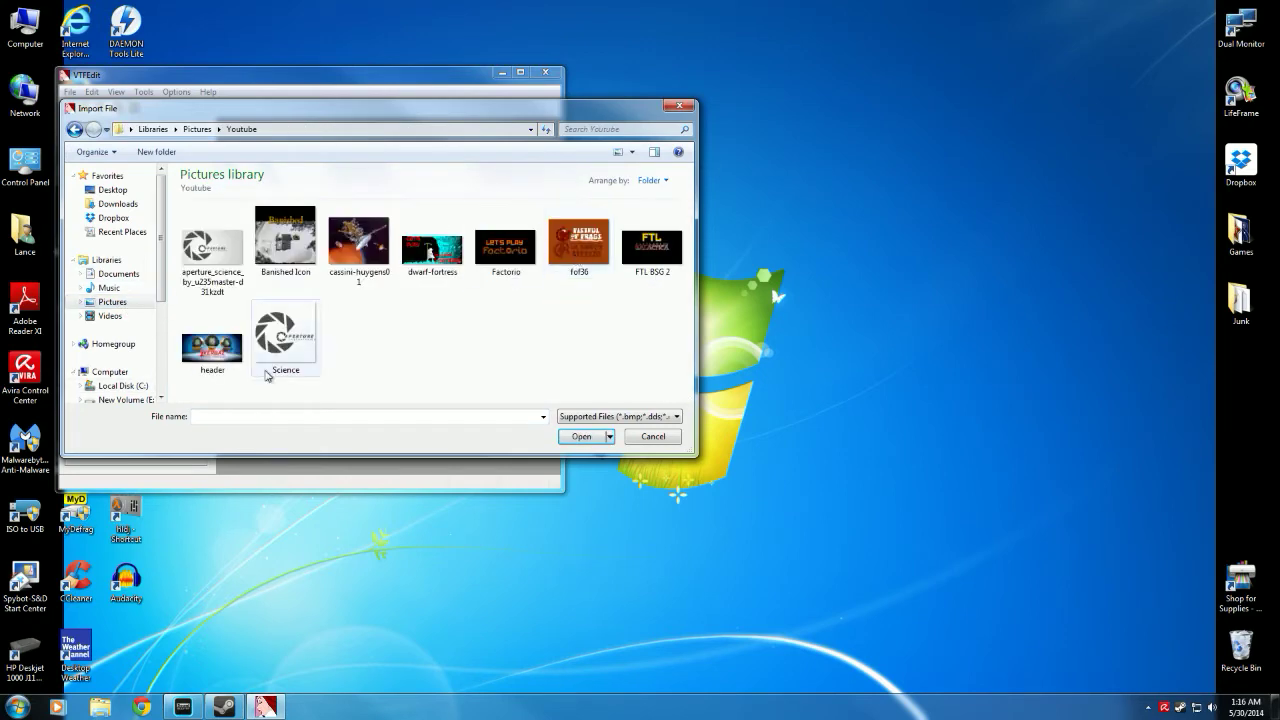
{"action": "left_click", "coordinate": [280, 345]}
{"action": "left_click", "coordinate": [582, 437]}
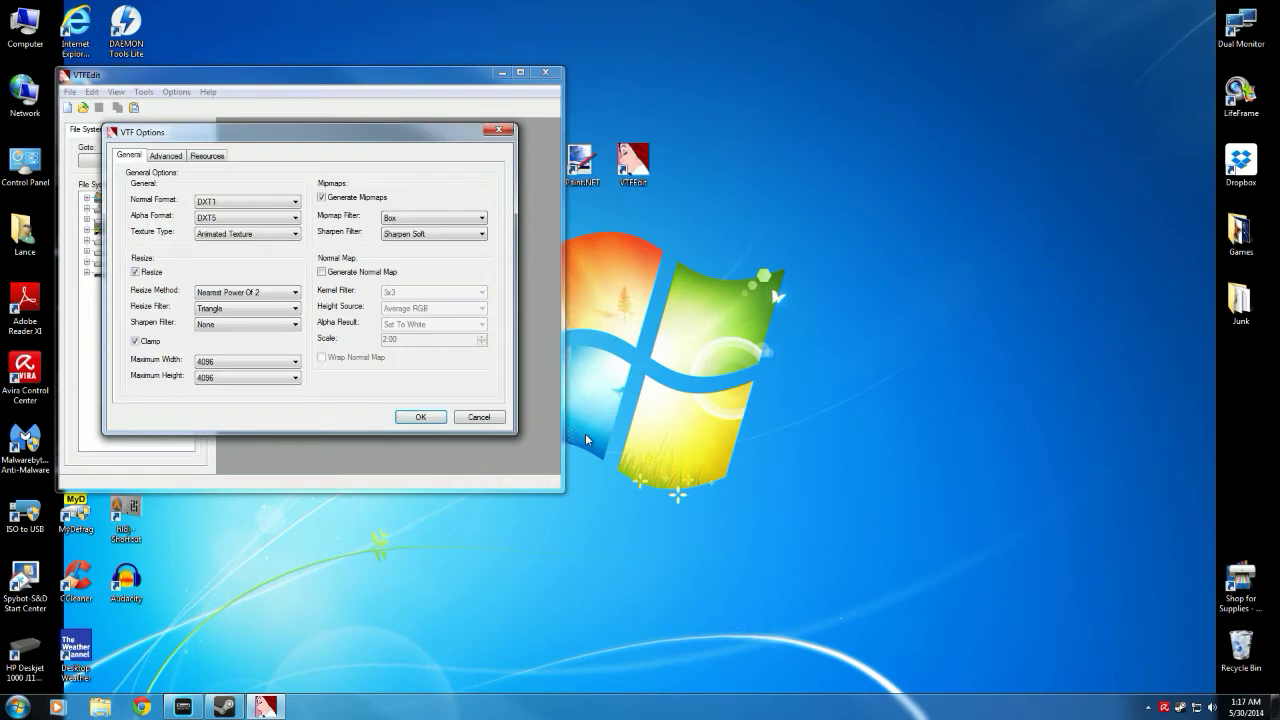
{"action": "left_click", "coordinate": [421, 416]}
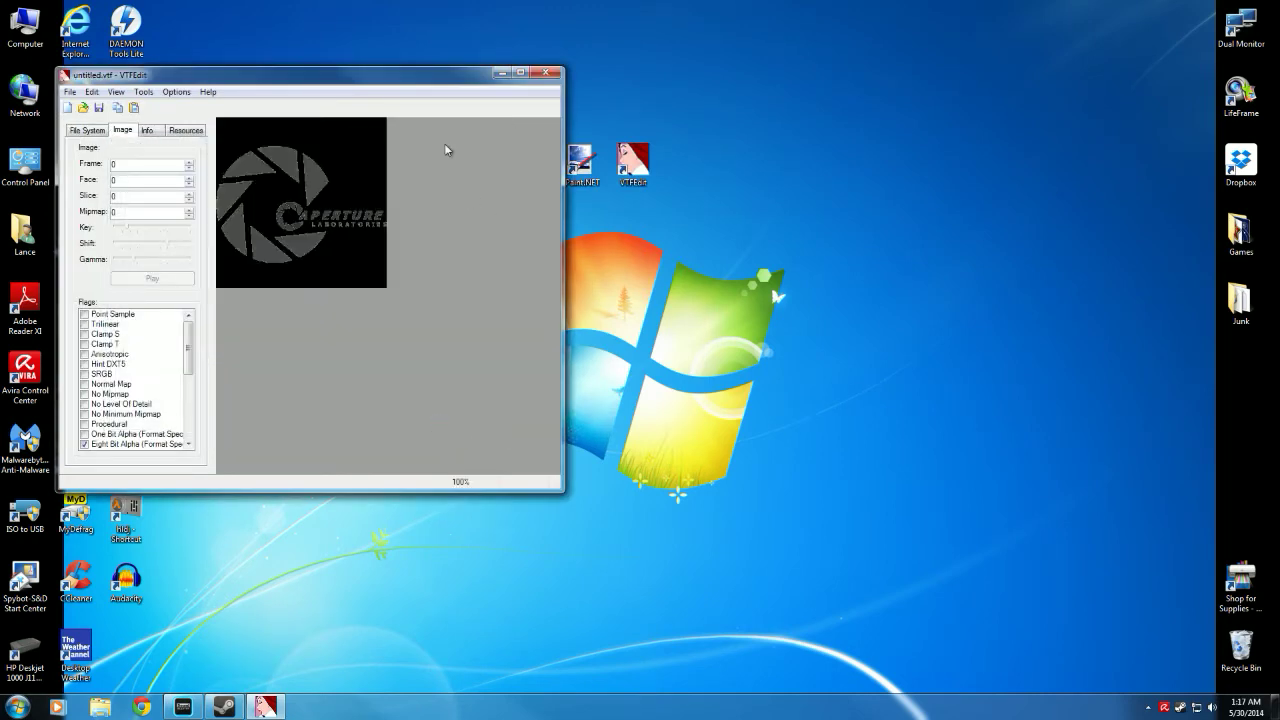
Step: Tick the Eight Bit Alpha and Anisotropic flags in the Image tab's Flags list
{"action": "left_click_drag", "start_coordinate": [393, 78], "coordinate": [551, 195]}
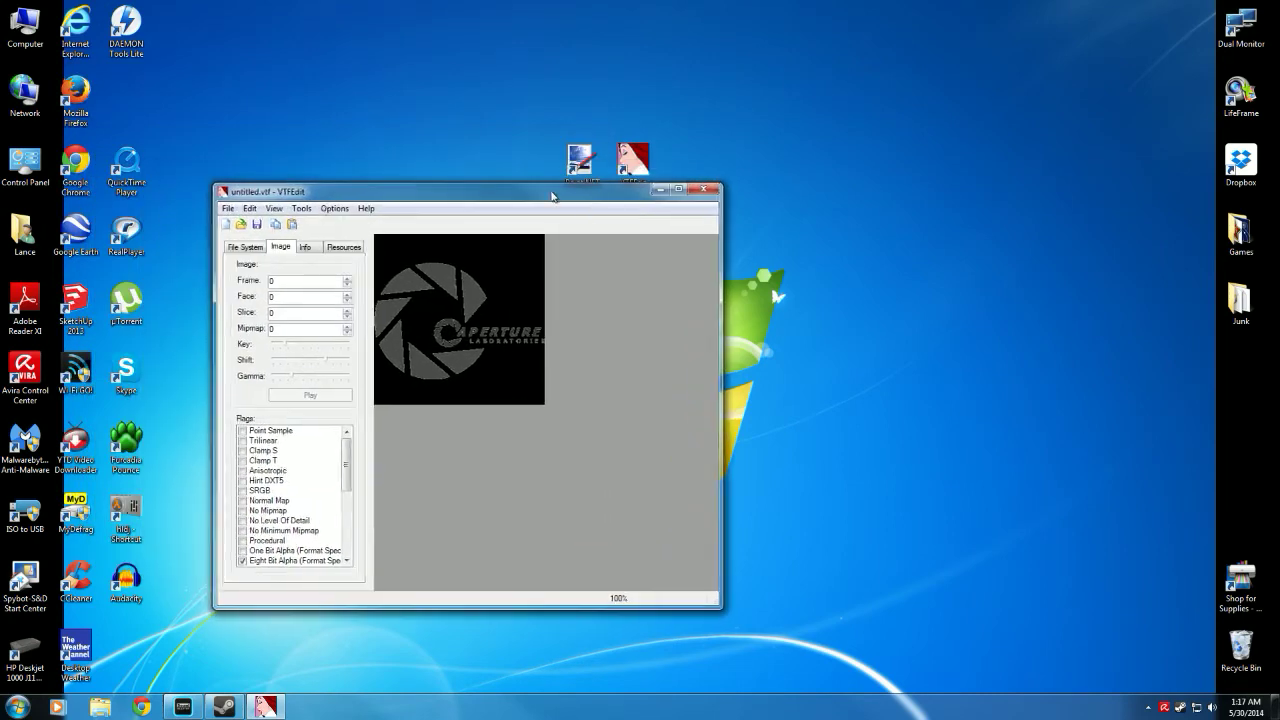
{"action": "left_click", "coordinate": [244, 562]}
{"action": "left_click", "coordinate": [244, 471]}
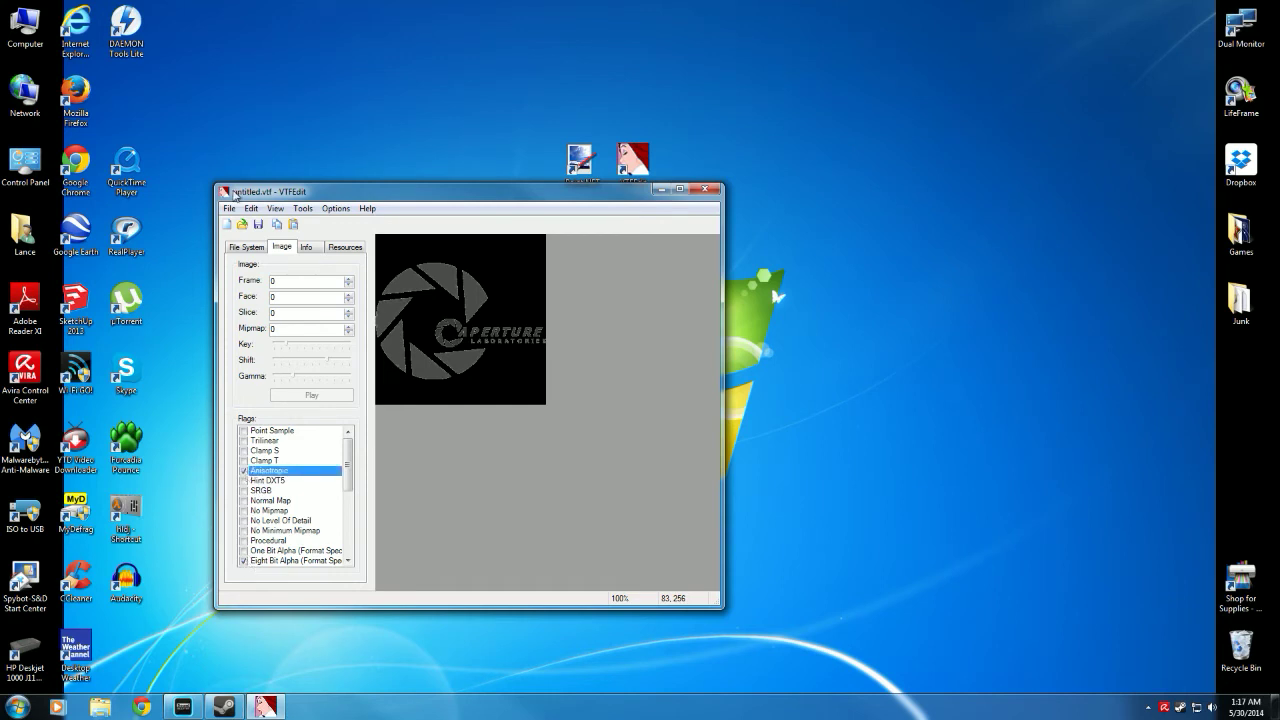
Step: Start Save As for the texture and browse to the Local Disk (C:) drive
{"action": "left_click", "coordinate": [230, 208]}
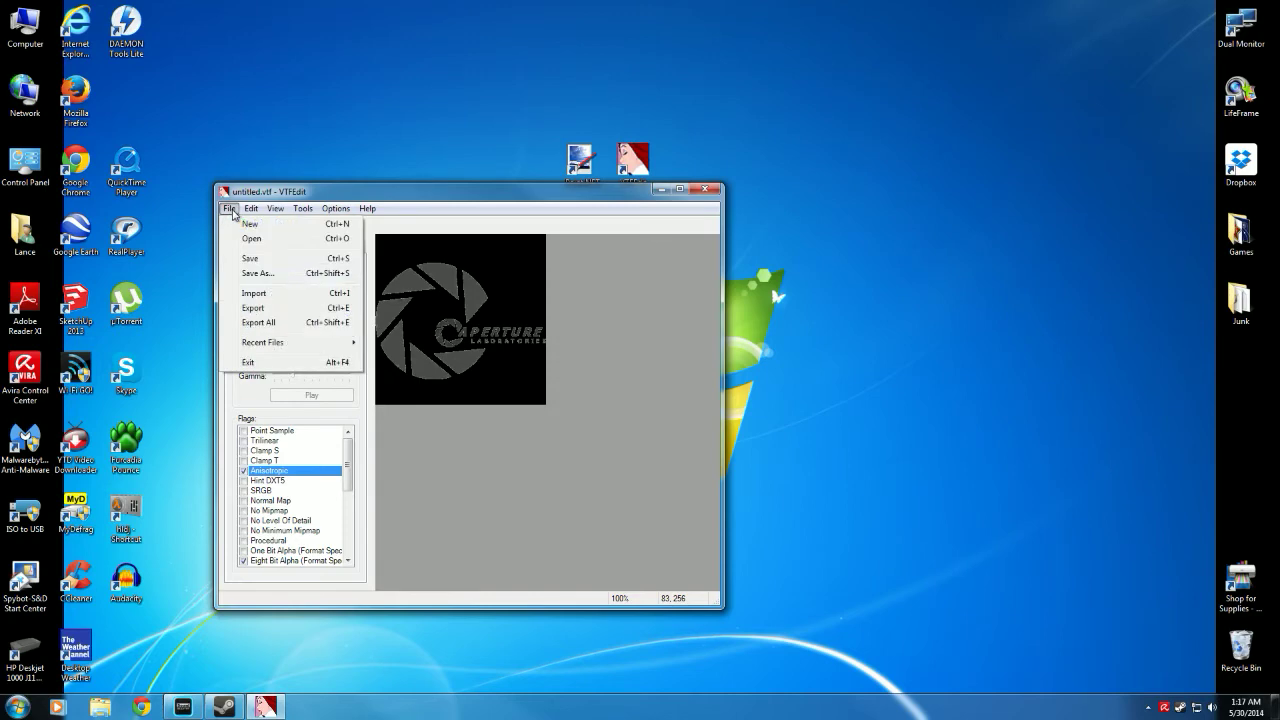
{"action": "left_click", "coordinate": [258, 280]}
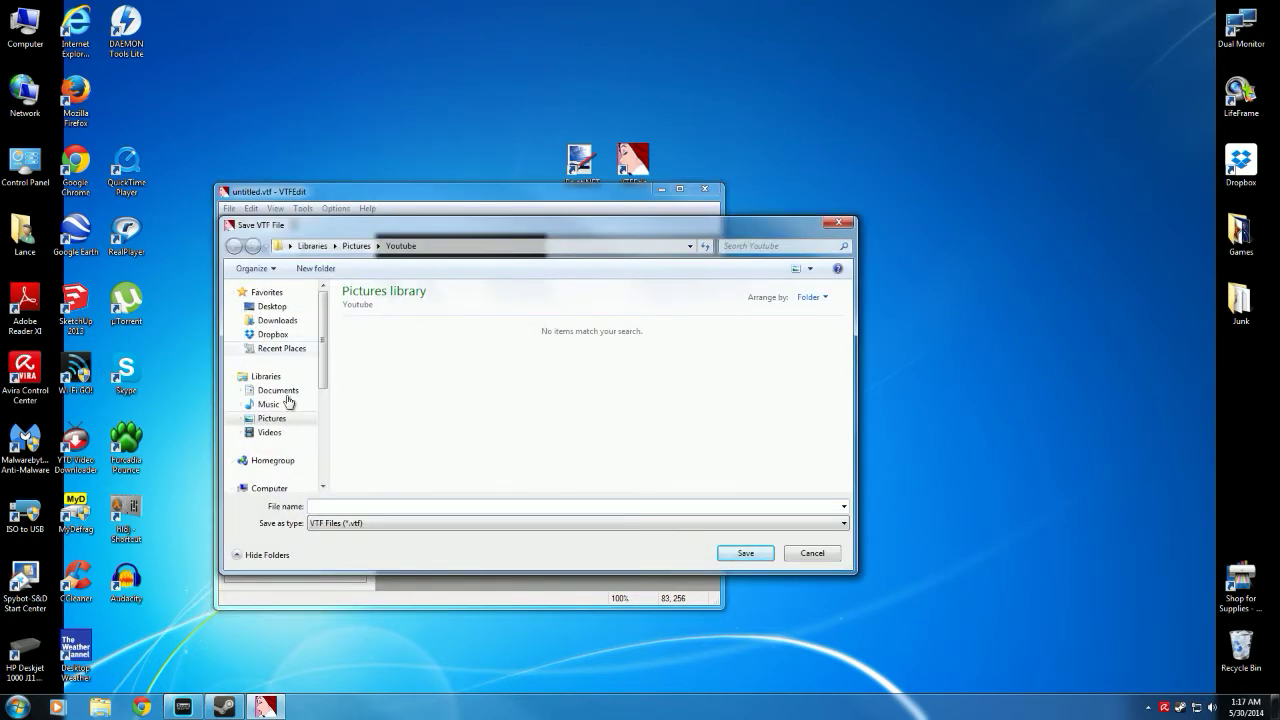
{"action": "left_click_drag", "start_coordinate": [322, 362], "coordinate": [334, 387]}
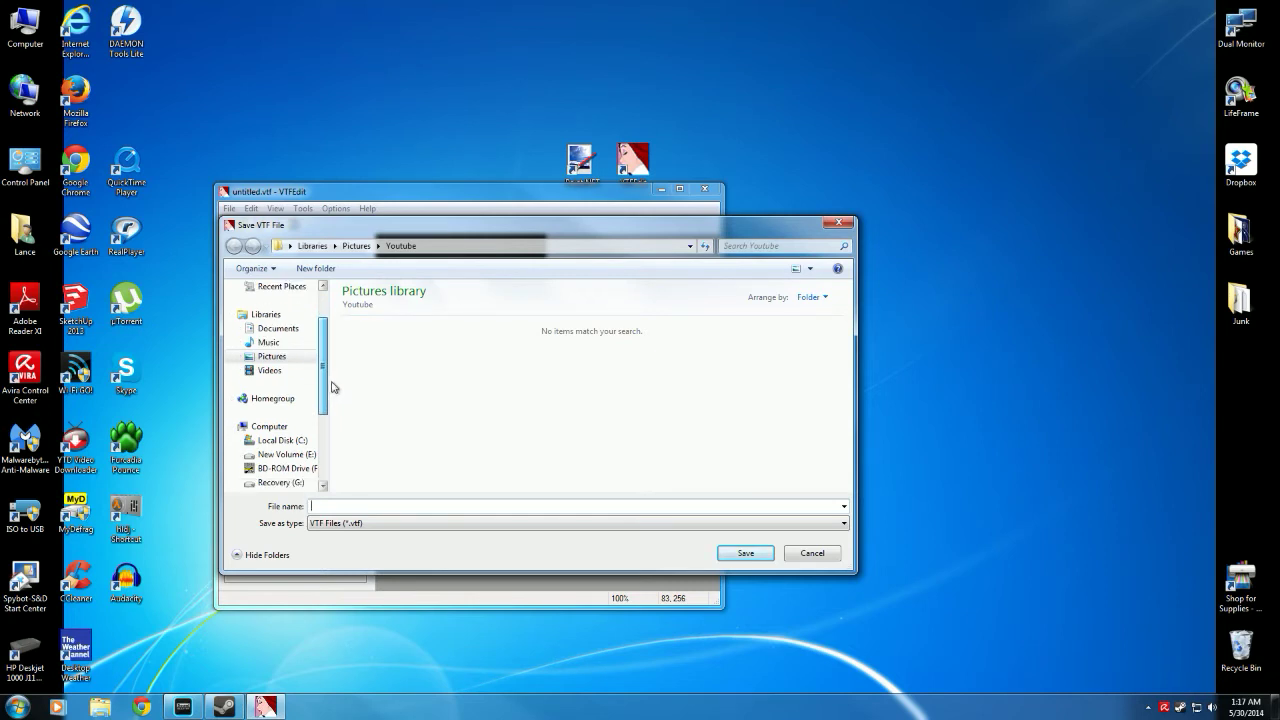
{"action": "left_click_drag", "start_coordinate": [333, 387], "coordinate": [331, 409]}
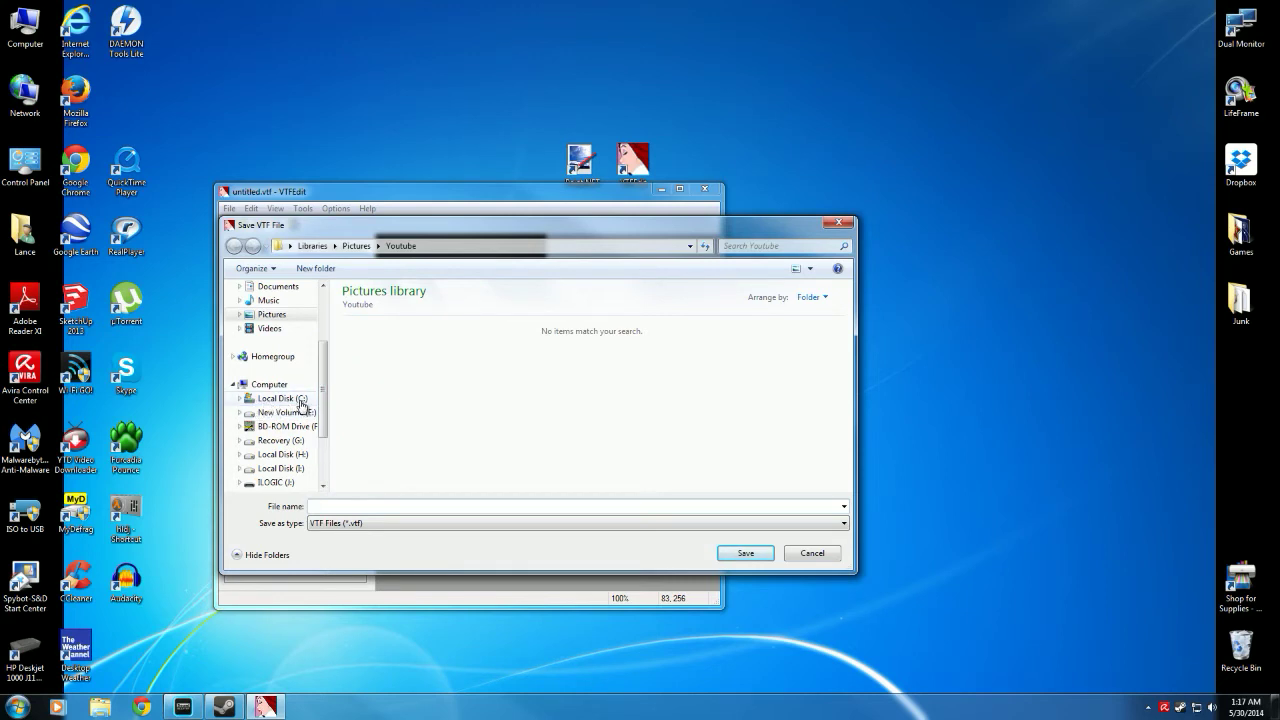
{"action": "left_click", "coordinate": [299, 400]}
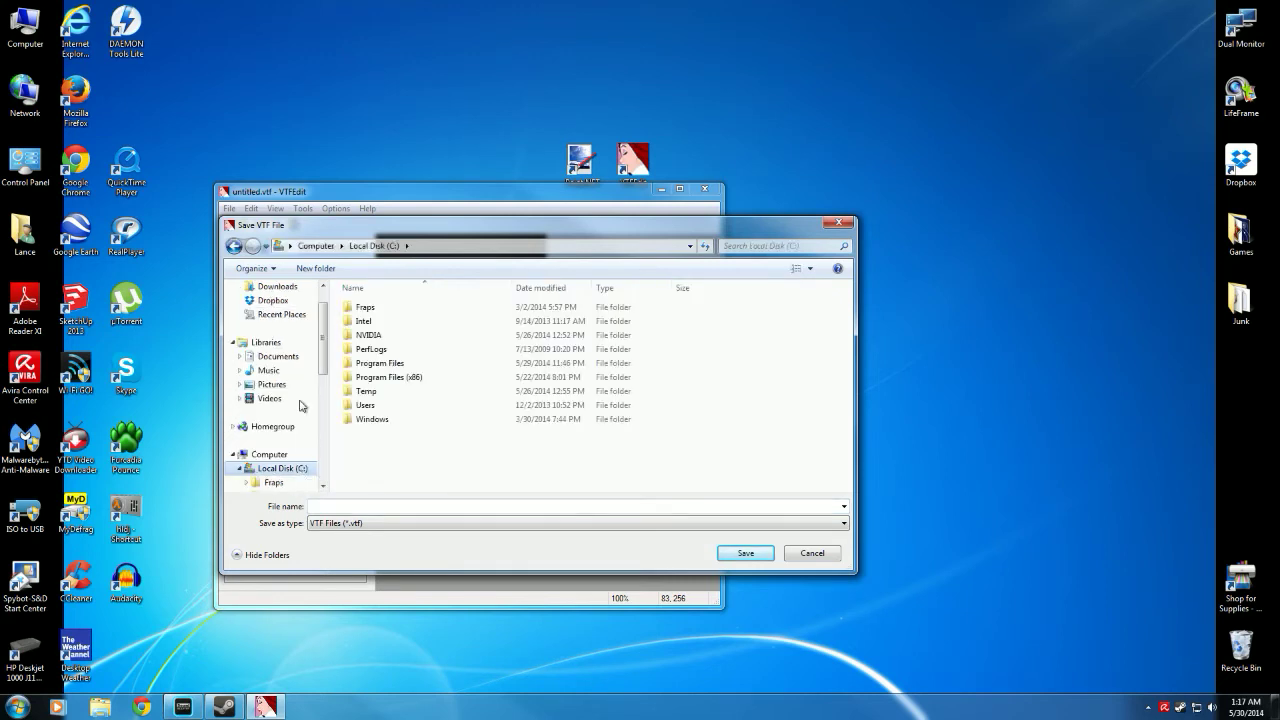
Step: Navigate through Program Files (x86) and Steam into the SteamApps folder
{"action": "double_click", "coordinate": [405, 380]}
{"action": "scroll", "coordinate": [841, 360], "scroll_direction": "down", "scroll_amount": 4}
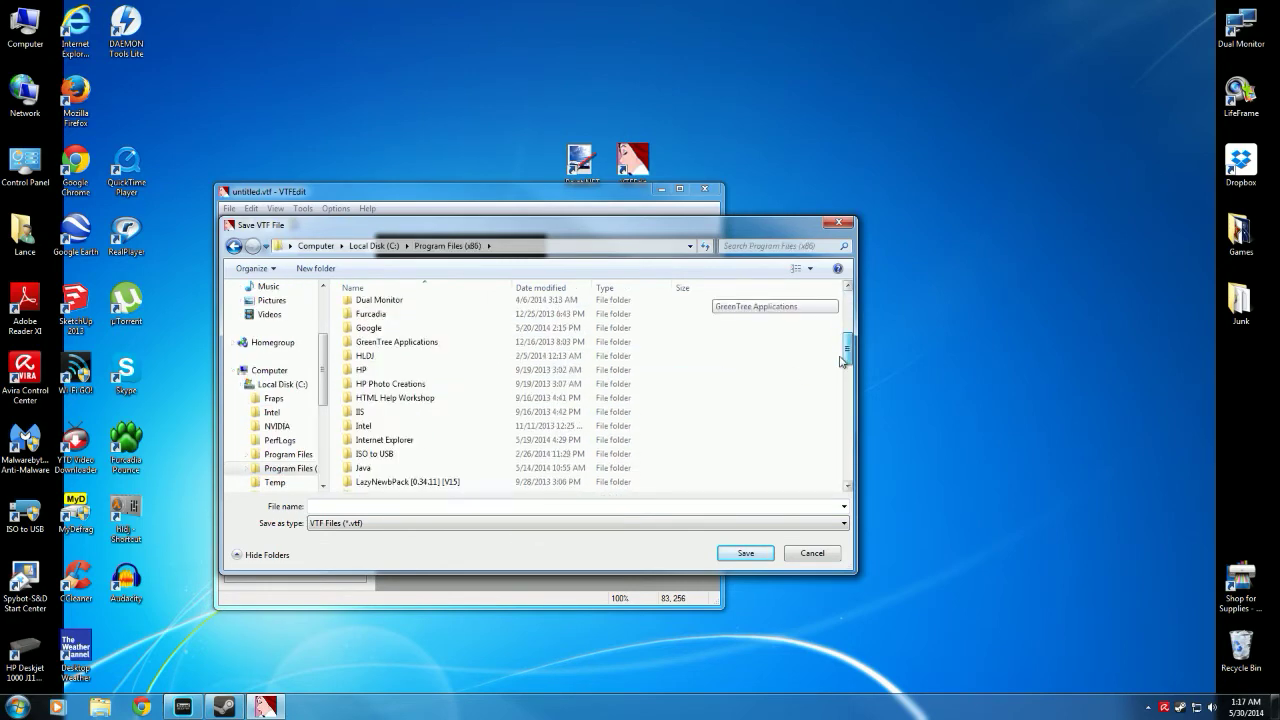
{"action": "scroll", "coordinate": [841, 360], "scroll_direction": "down", "scroll_amount": 9}
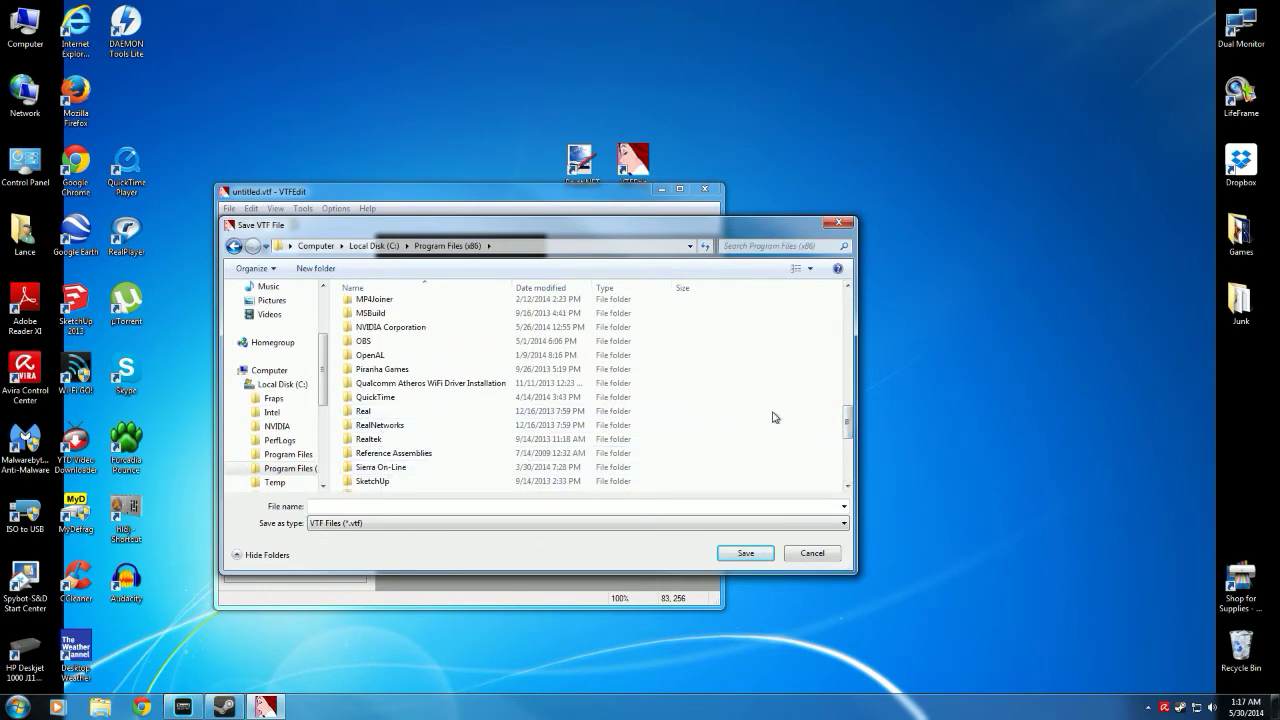
{"action": "scroll", "coordinate": [780, 420], "scroll_direction": "down", "scroll_amount": 5}
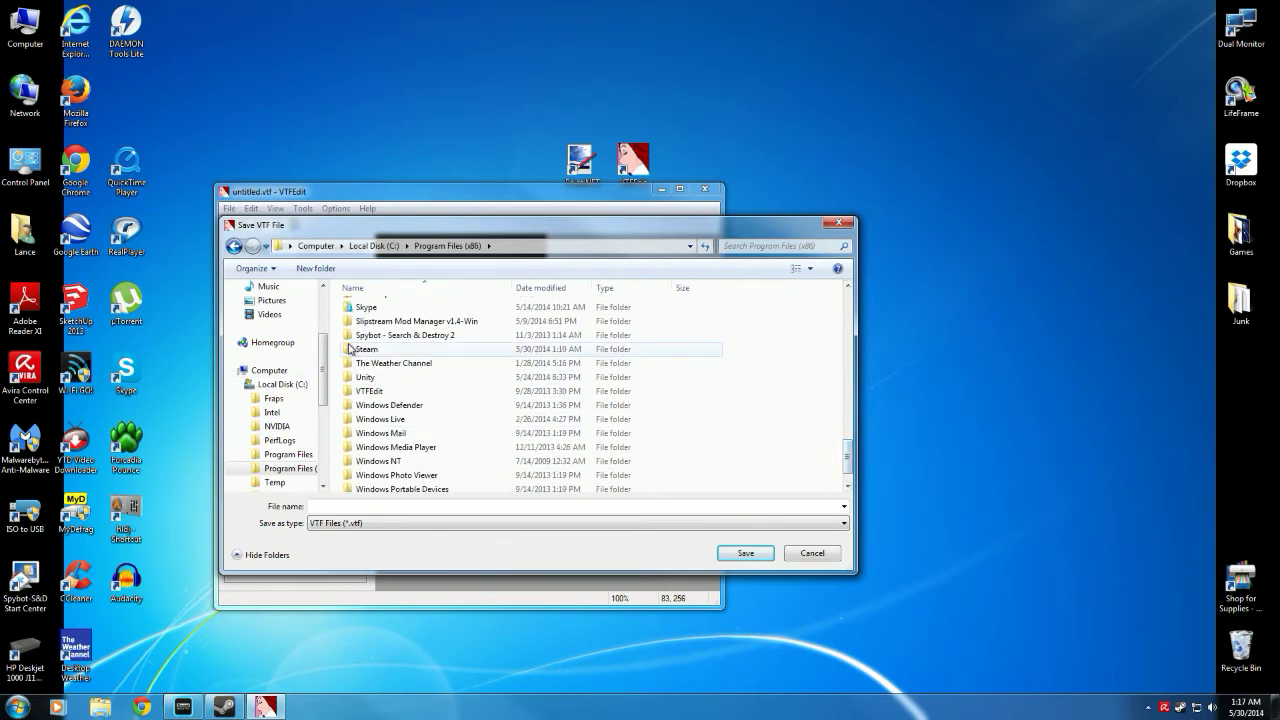
{"action": "double_click", "coordinate": [352, 349]}
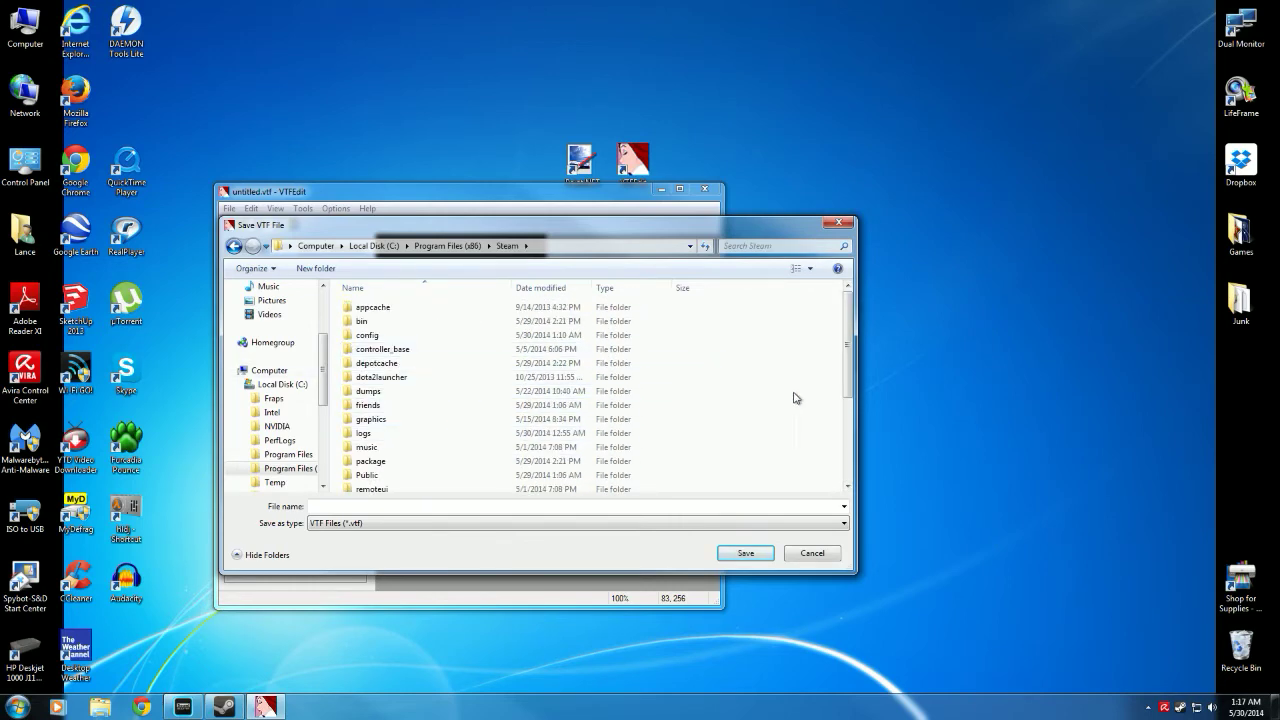
{"action": "scroll", "coordinate": [841, 407], "scroll_direction": "down", "scroll_amount": 4}
{"action": "left_click", "coordinate": [391, 432]}
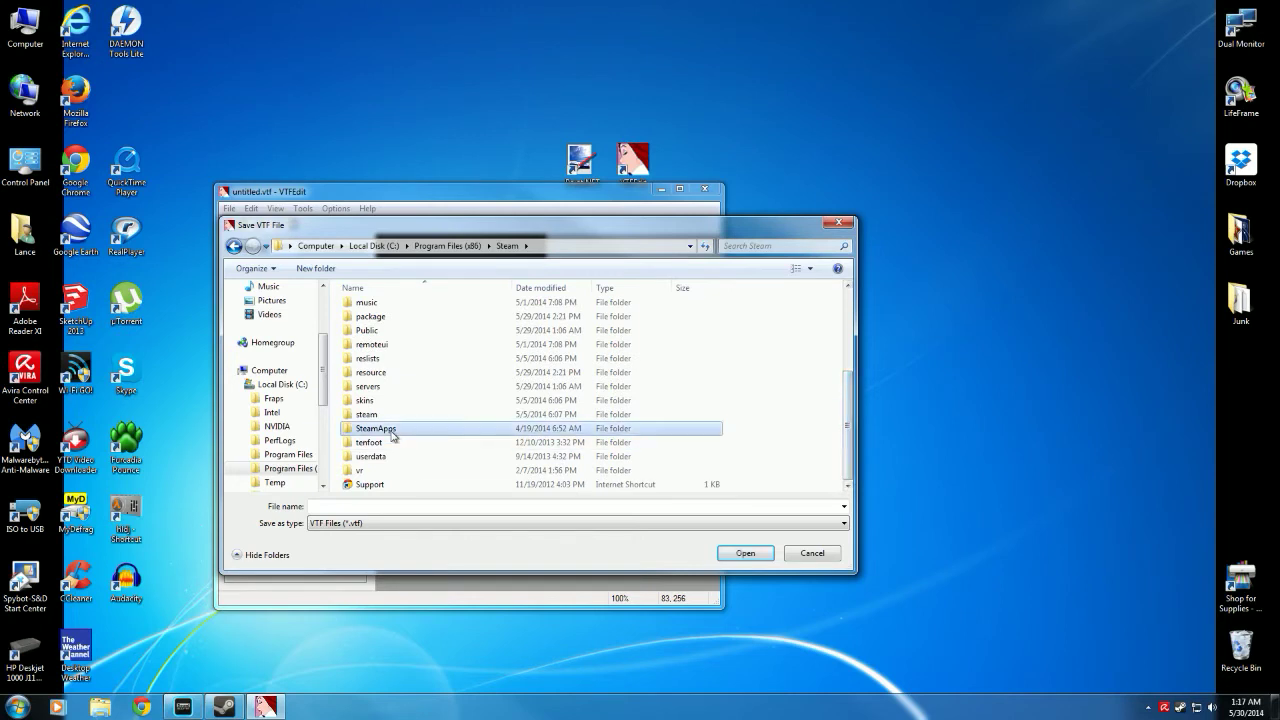
{"action": "double_click", "coordinate": [391, 432]}
Step: Go through common > Team Fortress 2 > tf > materials > vgui, check the logos path, and return to vgui
{"action": "double_click", "coordinate": [370, 303]}
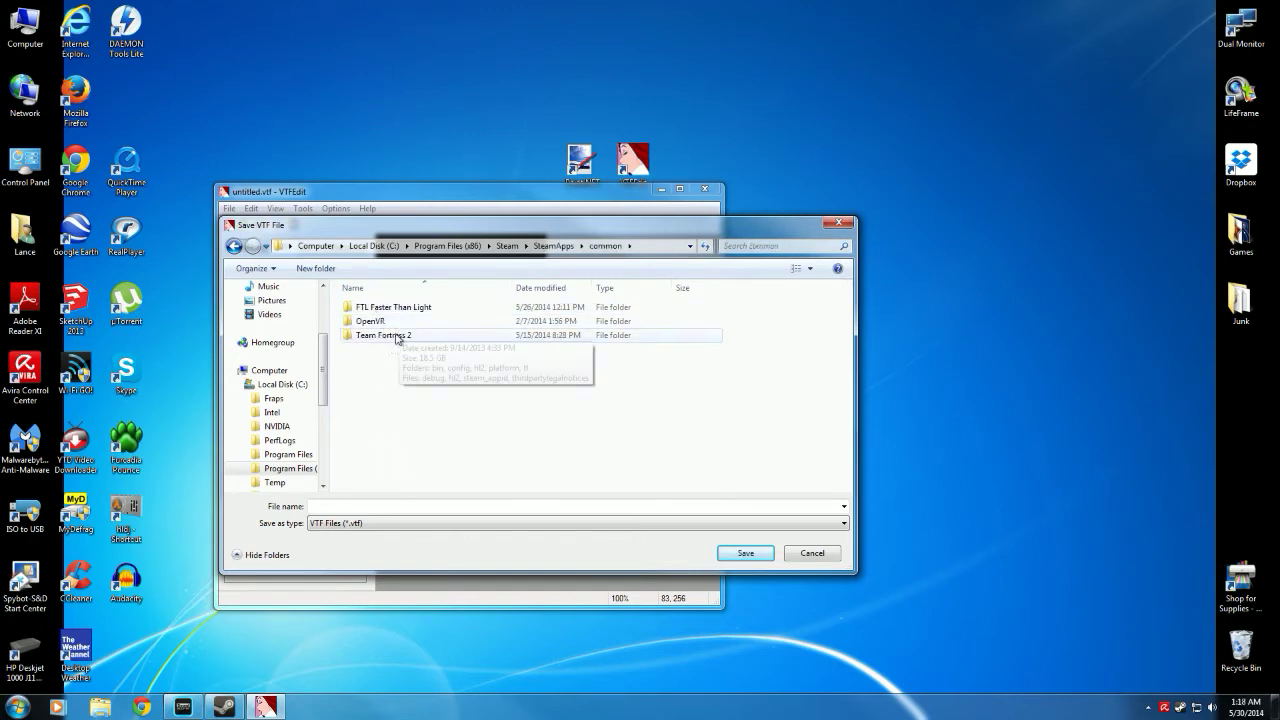
{"action": "double_click", "coordinate": [397, 338]}
{"action": "double_click", "coordinate": [372, 365]}
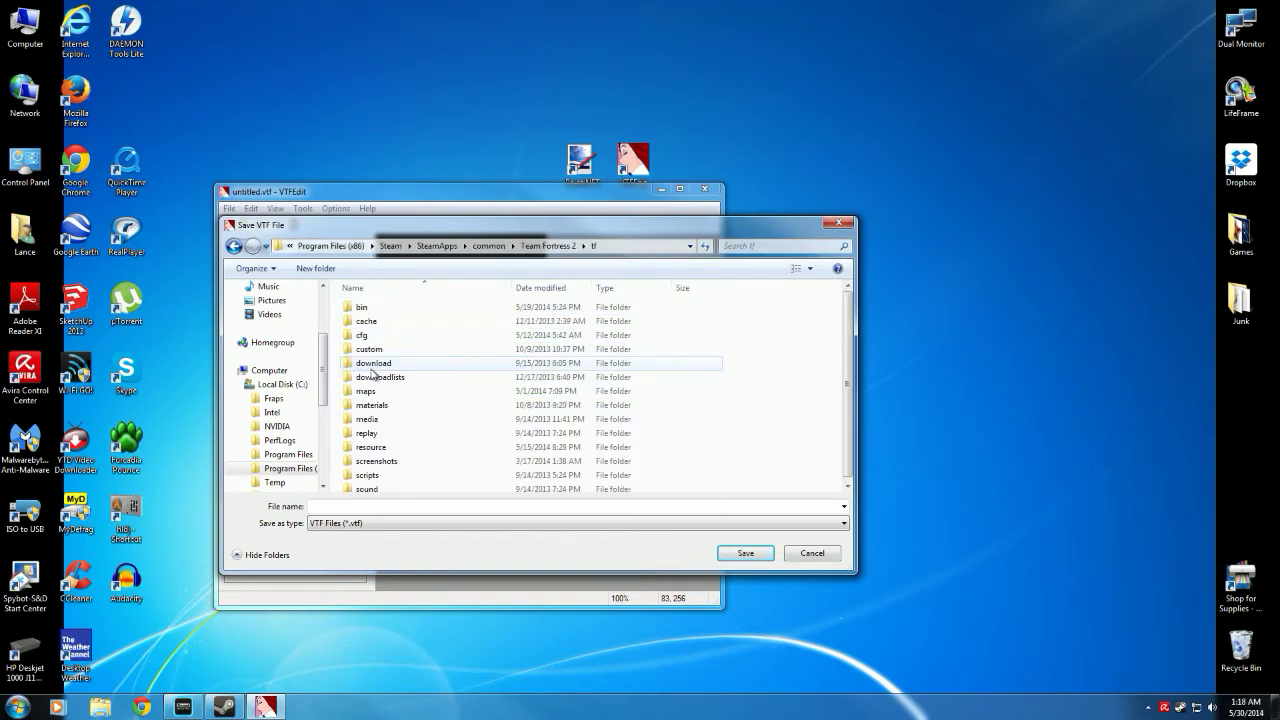
{"action": "double_click", "coordinate": [375, 405]}
{"action": "left_click", "coordinate": [366, 336]}
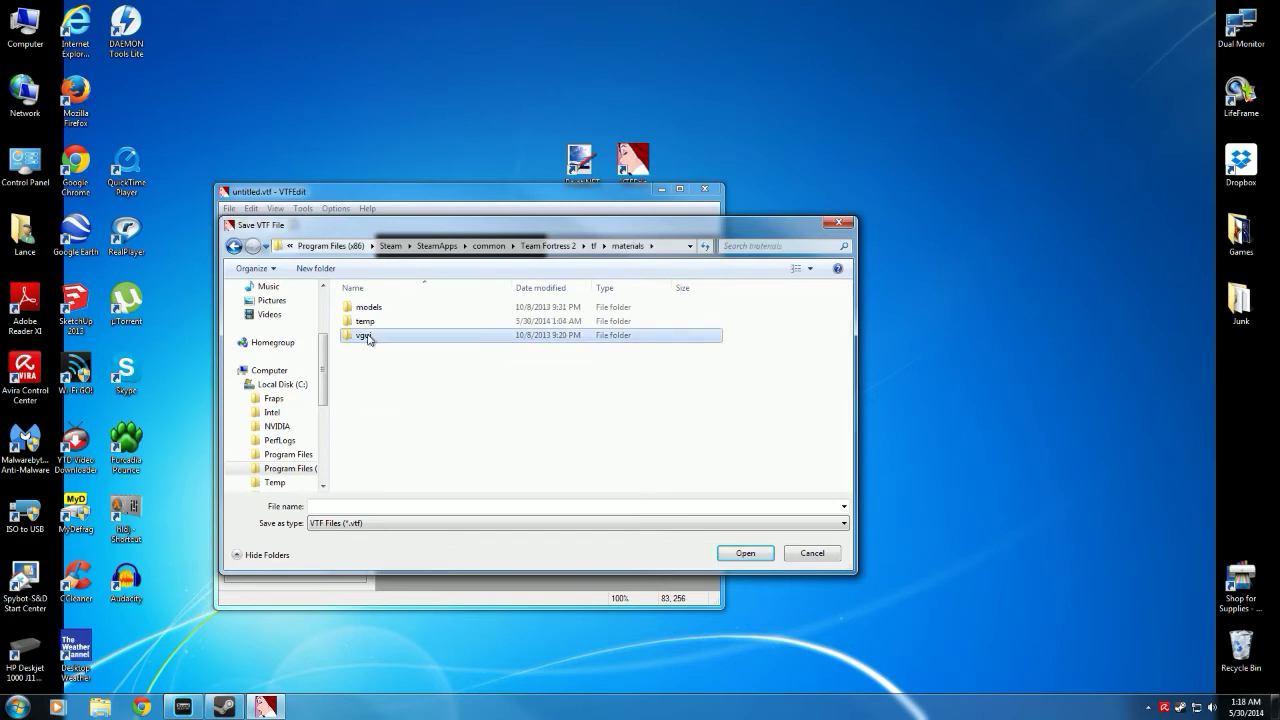
{"action": "double_click", "coordinate": [367, 338]}
{"action": "double_click", "coordinate": [366, 308]}
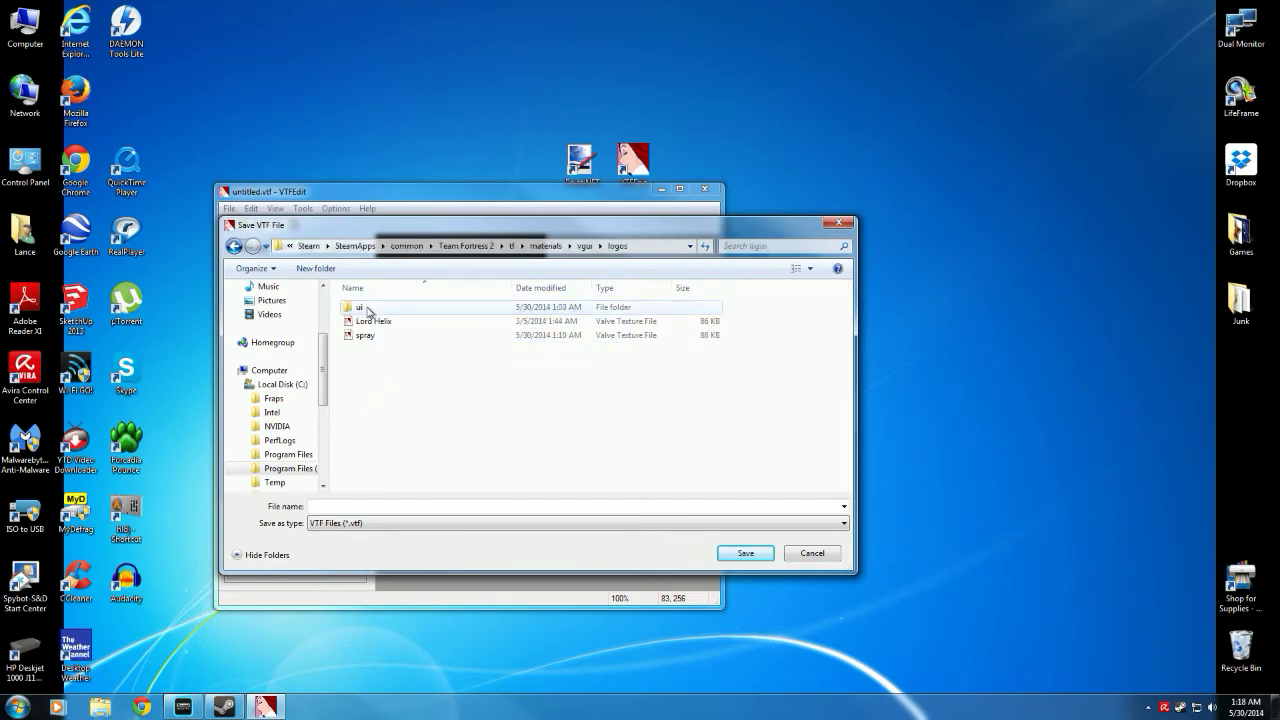
{"action": "left_click", "coordinate": [655, 246]}
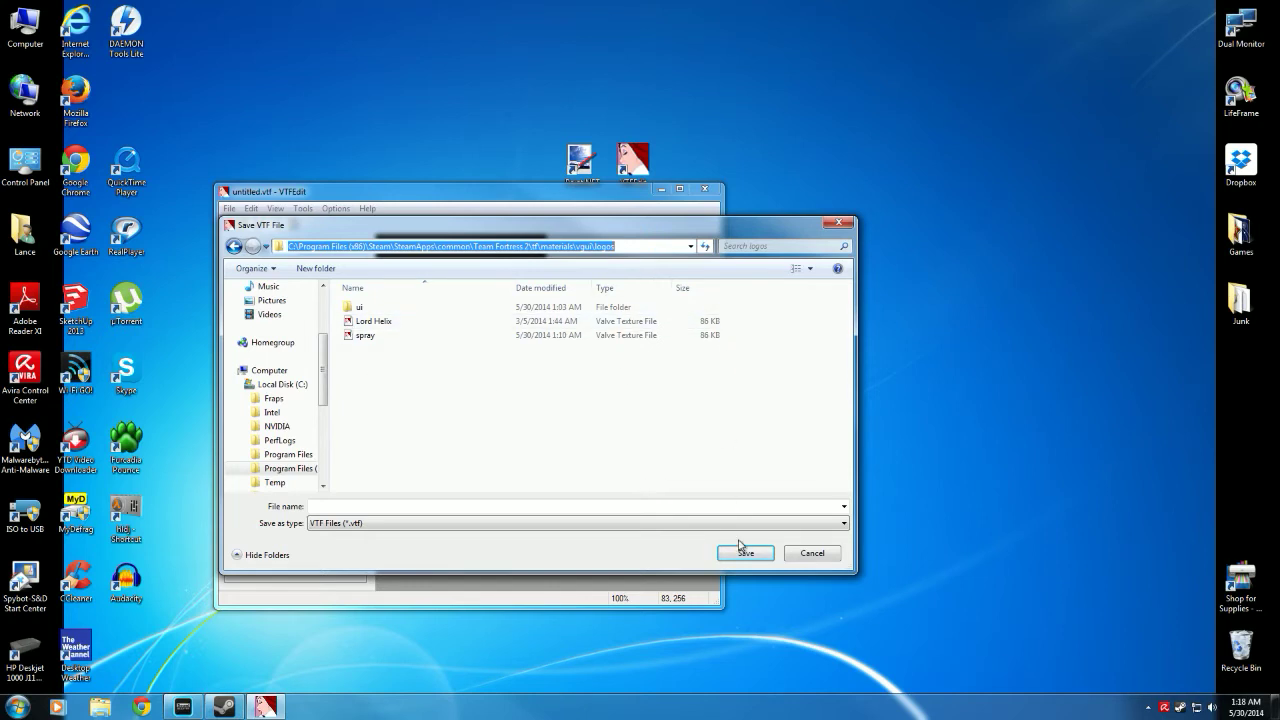
{"action": "left_click", "coordinate": [545, 405]}
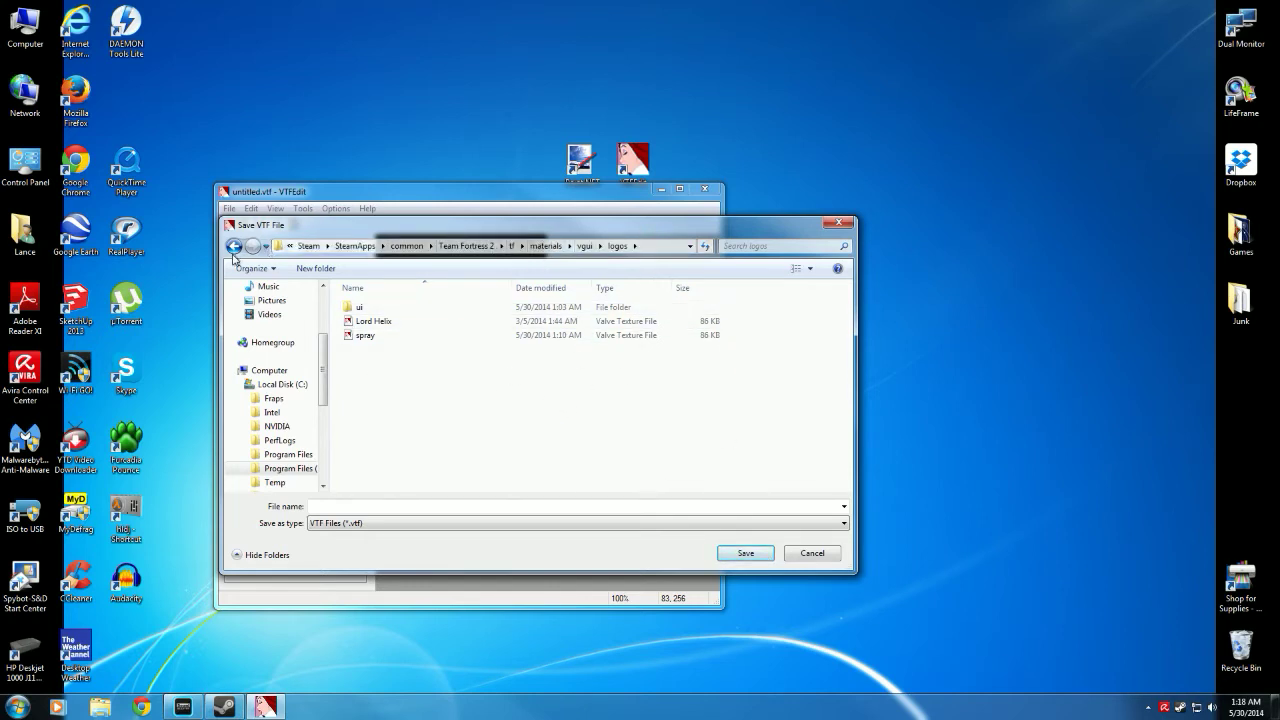
{"action": "left_click", "coordinate": [232, 247]}
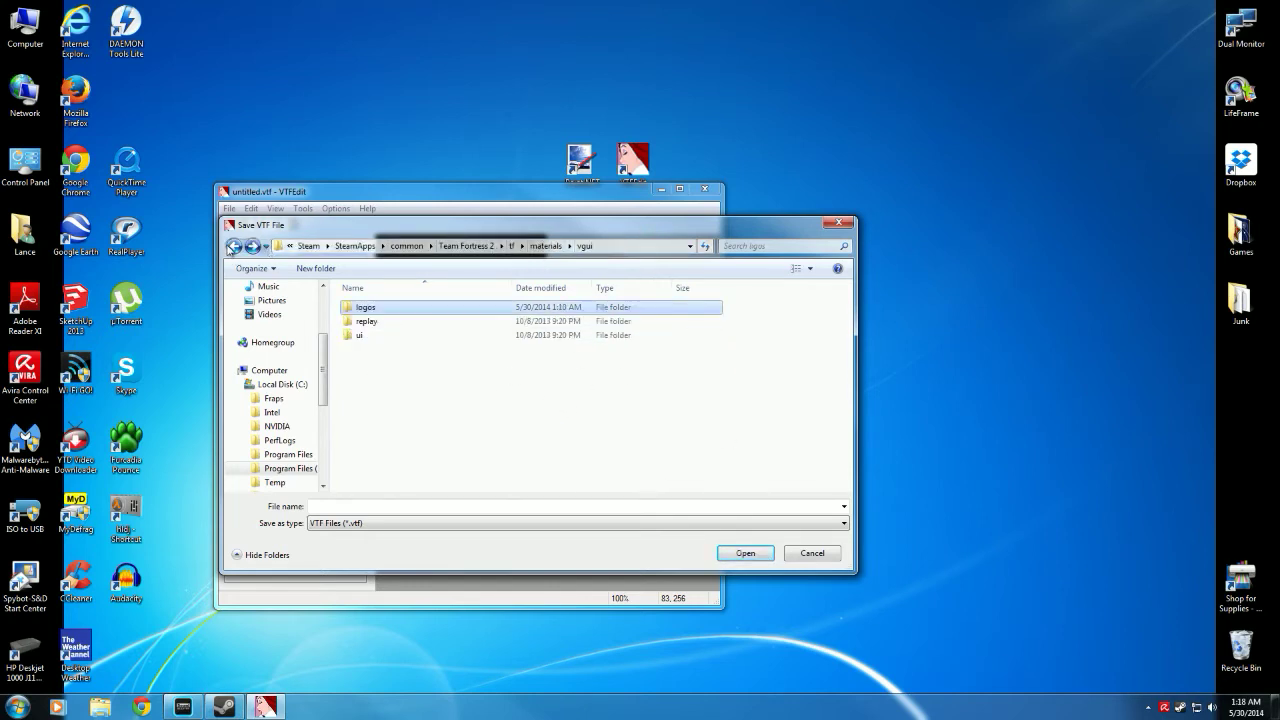
Step: Send the logos folder to the desktop as a shortcut and place it near the top
{"action": "right_click", "coordinate": [372, 313]}
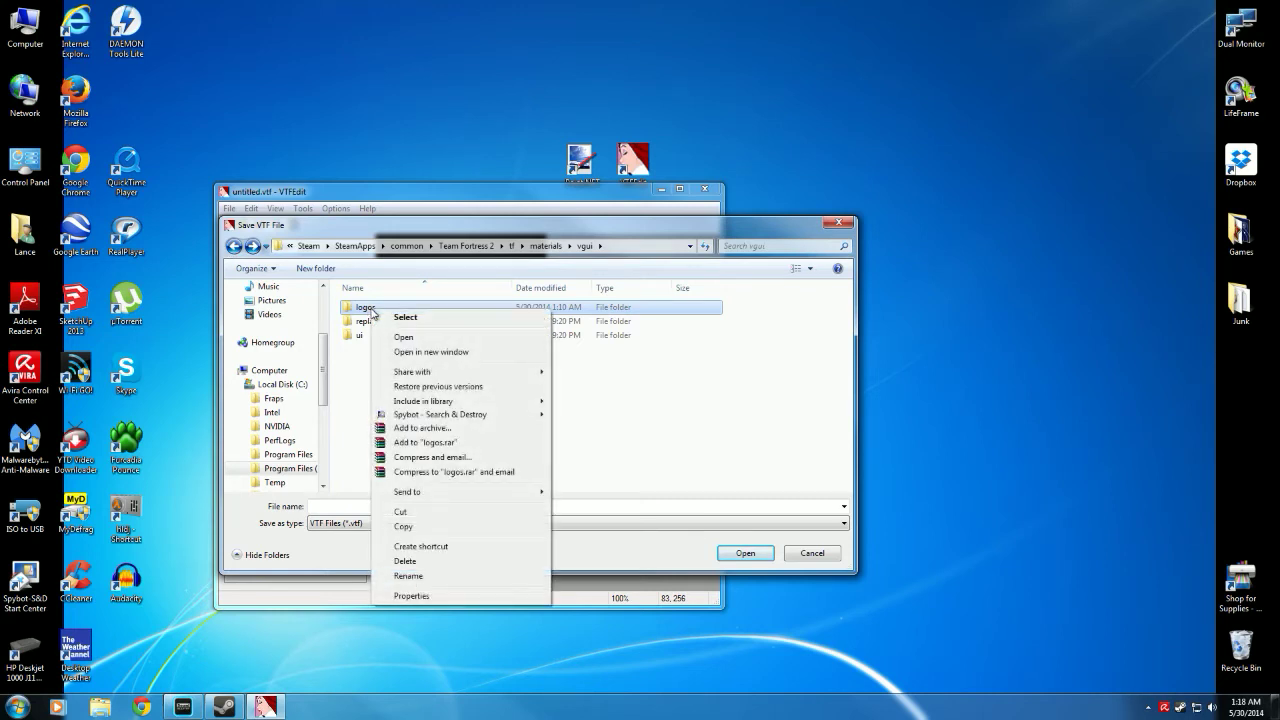
{"action": "mouse_move", "coordinate": [422, 495]}
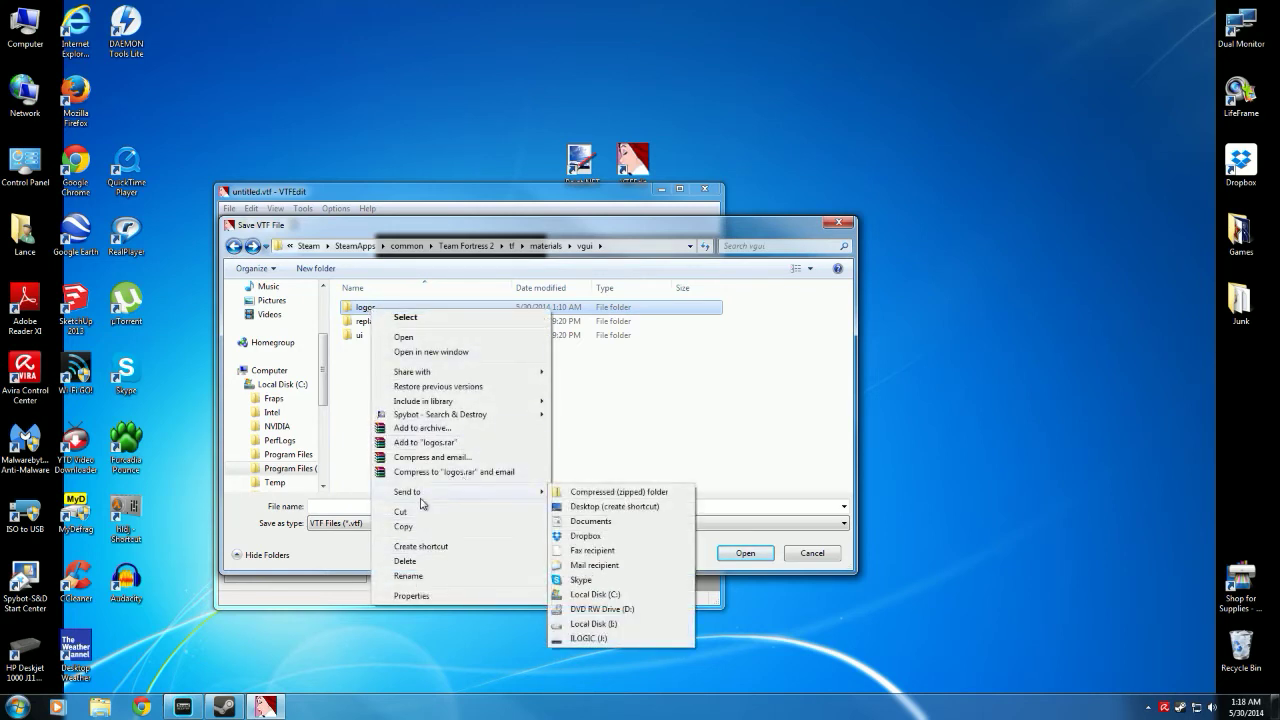
{"action": "left_click", "coordinate": [610, 506]}
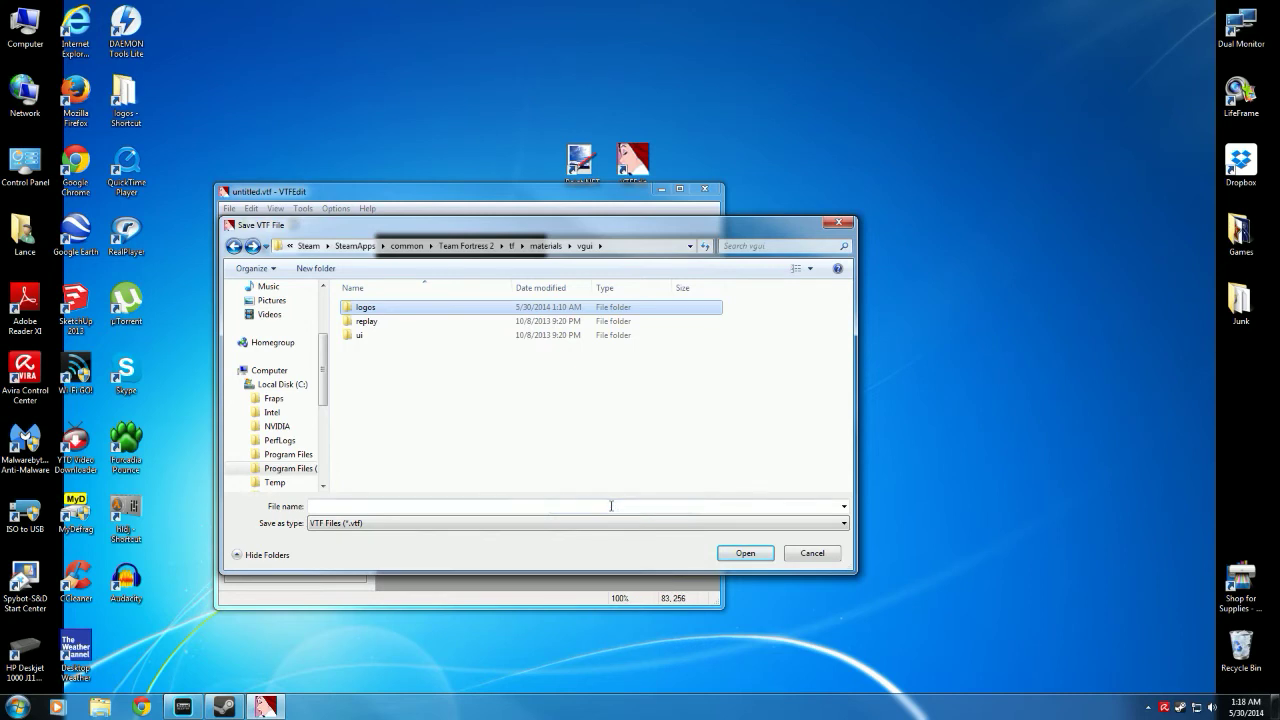
{"action": "left_click_drag", "start_coordinate": [130, 100], "coordinate": [578, 100]}
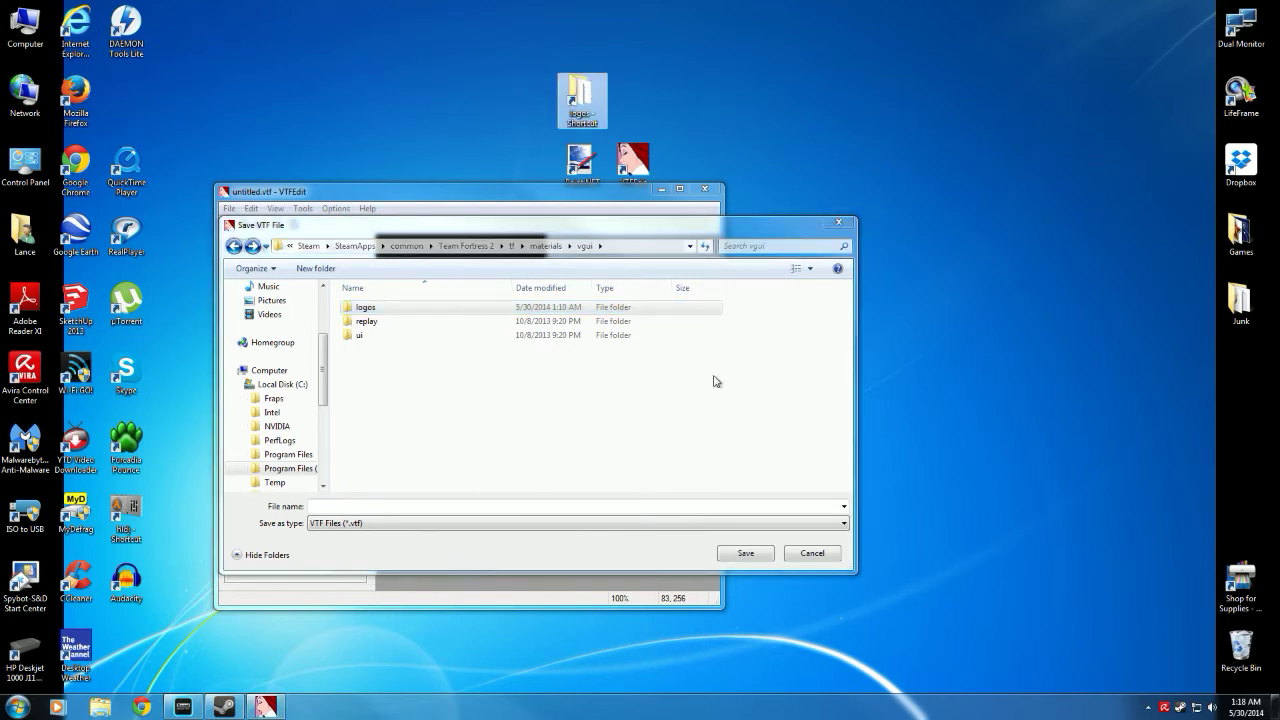
{"action": "left_click", "coordinate": [722, 440]}
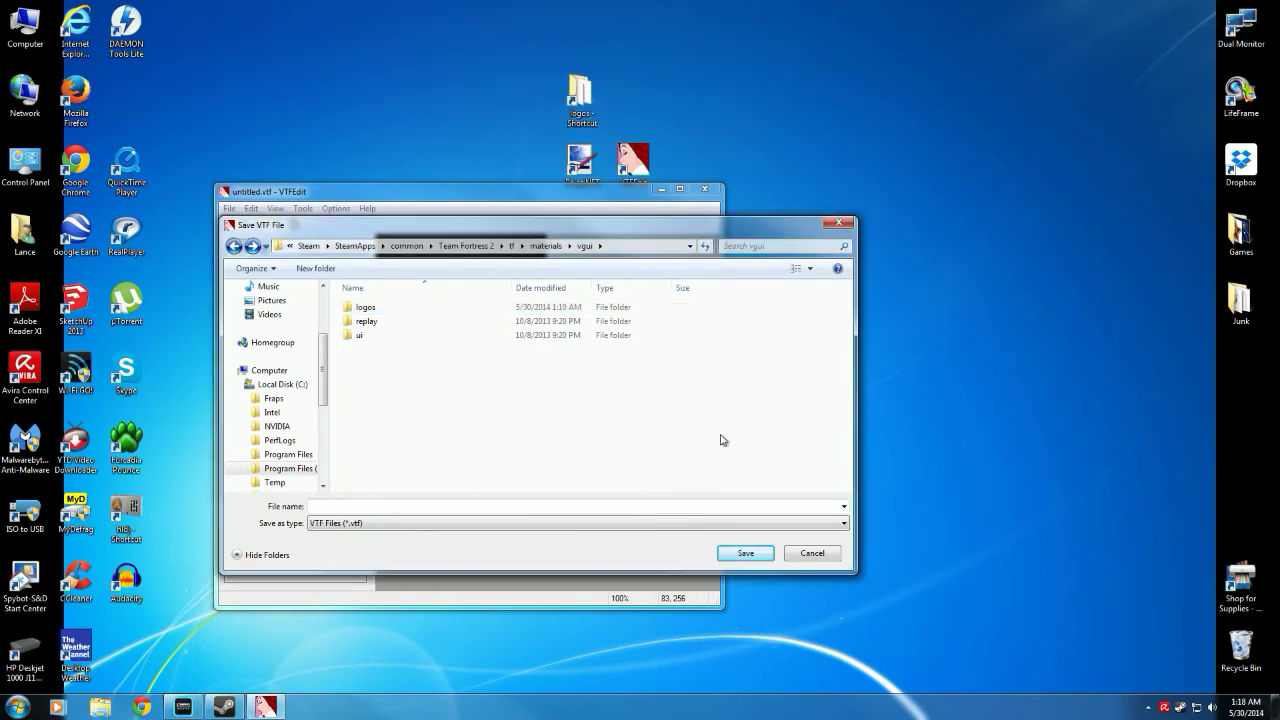
Step: Save the texture as Science.vtf inside the logos folder and close VTFEdit
{"action": "double_click", "coordinate": [366, 308]}
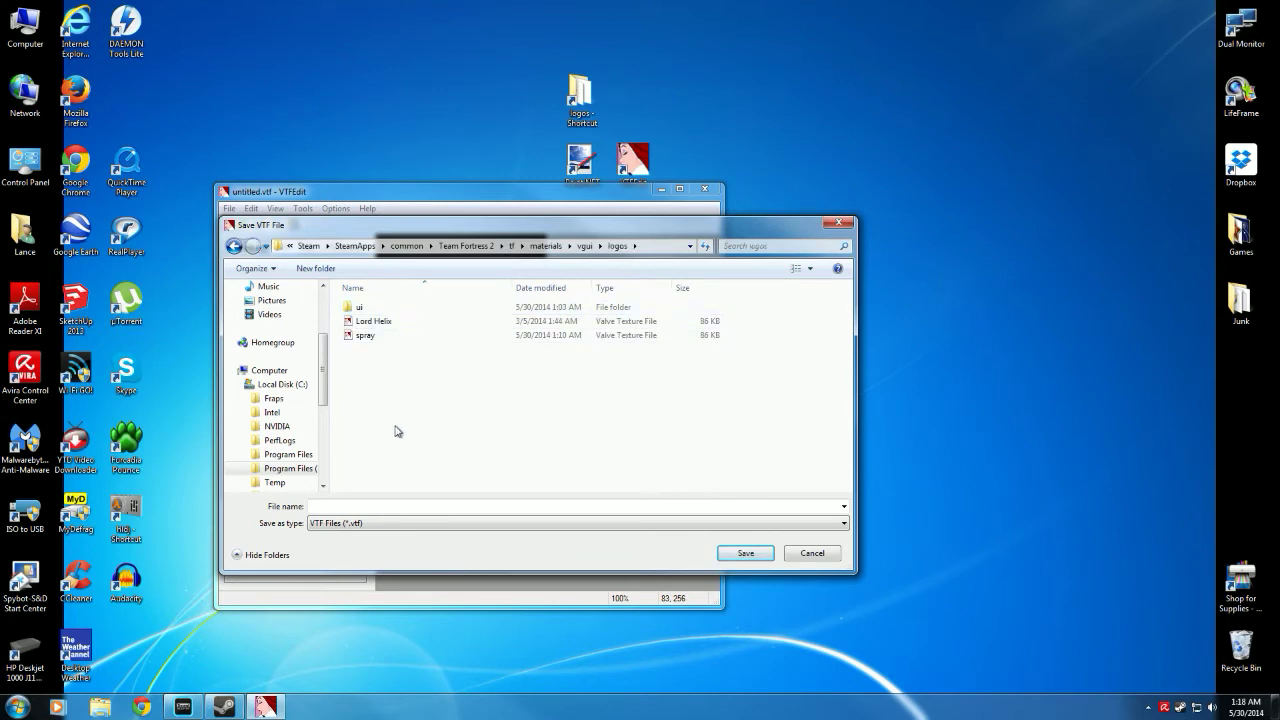
{"action": "left_click", "coordinate": [356, 505]}
{"action": "type", "text": "Science"}
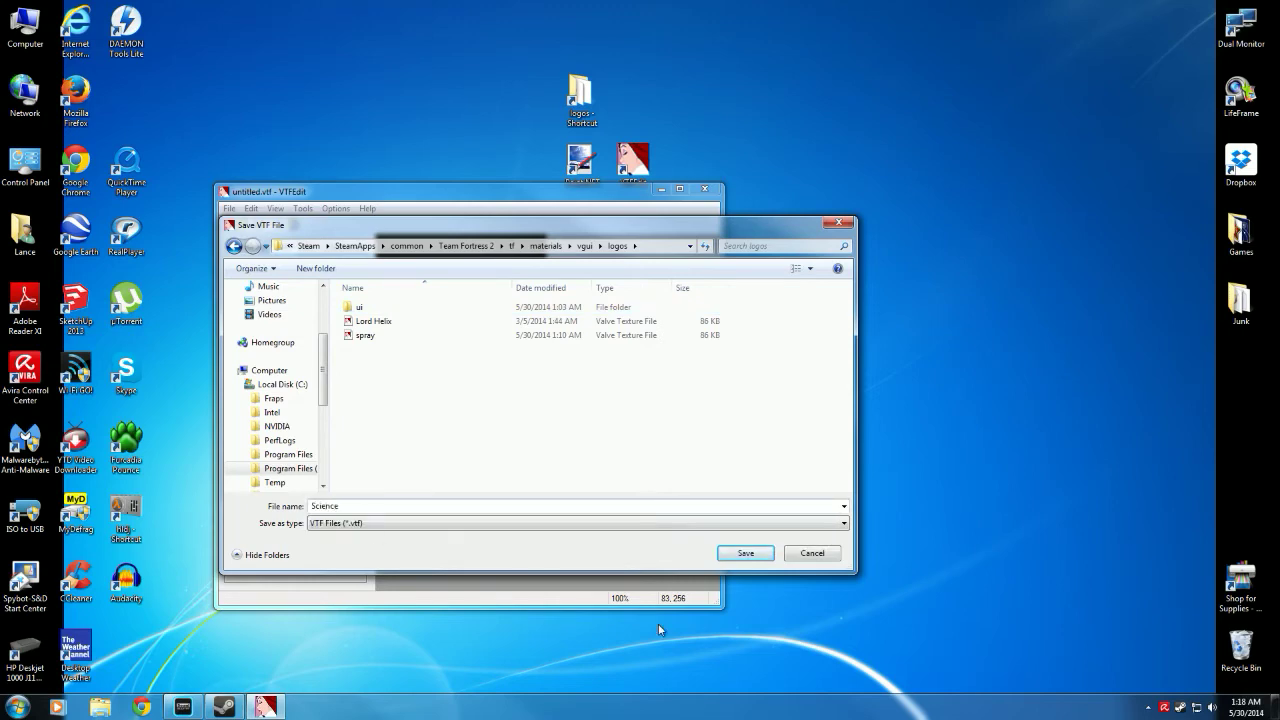
{"action": "left_click", "coordinate": [743, 551]}
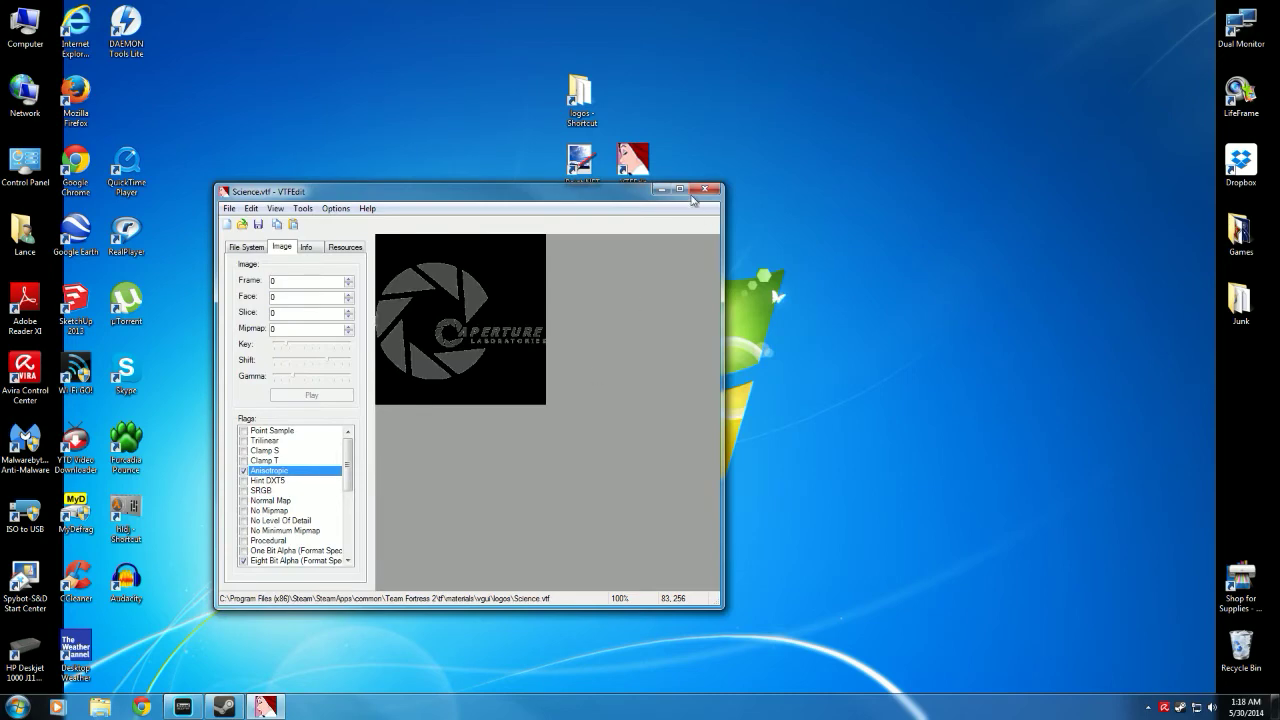
{"action": "left_click", "coordinate": [705, 188]}
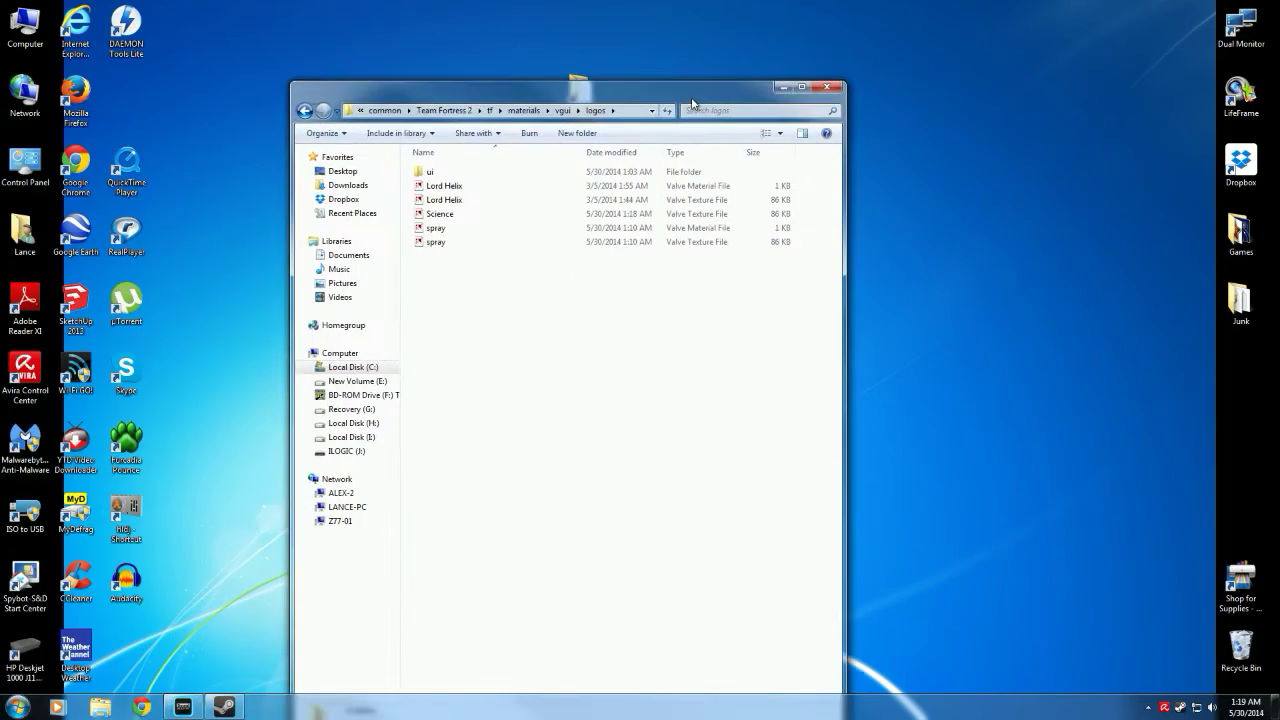
Step: Bring up the logos folder window and move it to the right side of the screen
{"action": "left_click_drag", "start_coordinate": [687, 79], "coordinate": [829, 52]}
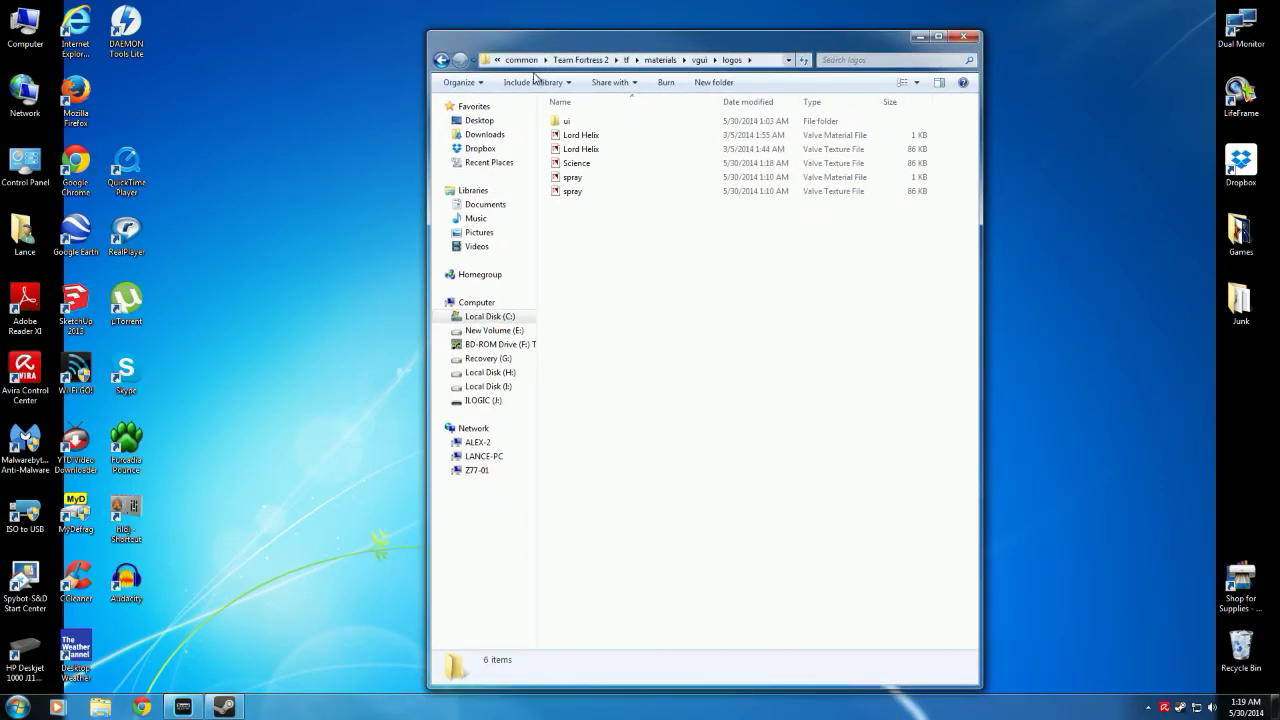
{"action": "left_click_drag", "start_coordinate": [746, 45], "coordinate": [959, 39]}
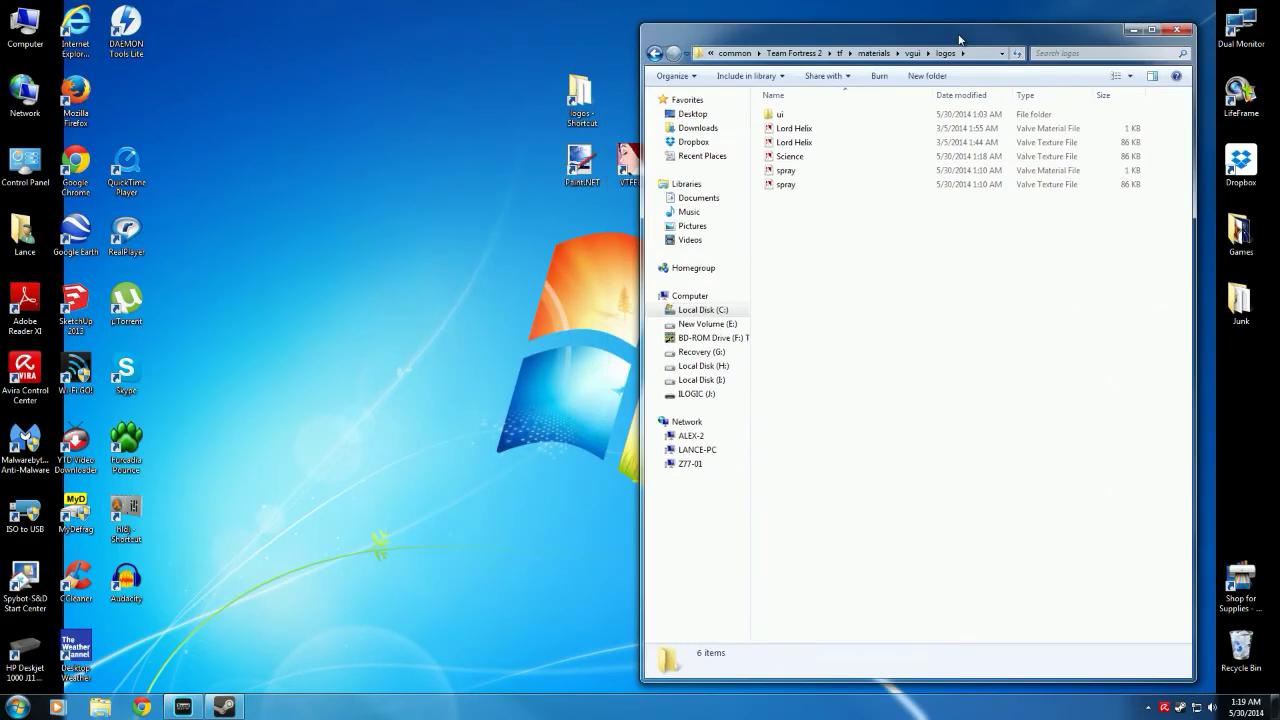
Step: Copy Lord Helix.vmt and paste a duplicate into the logos folder
{"action": "right_click", "coordinate": [808, 130]}
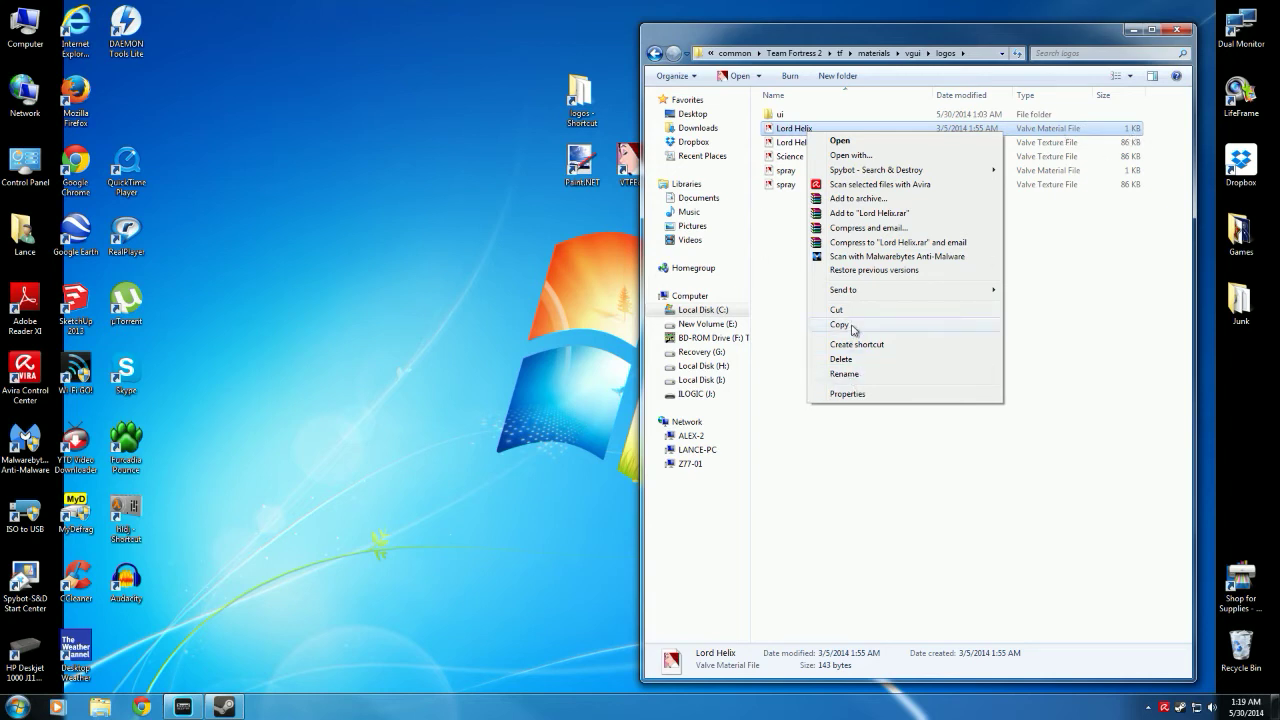
{"action": "left_click", "coordinate": [818, 325]}
{"action": "right_click", "coordinate": [818, 328]}
{"action": "left_click", "coordinate": [850, 415]}
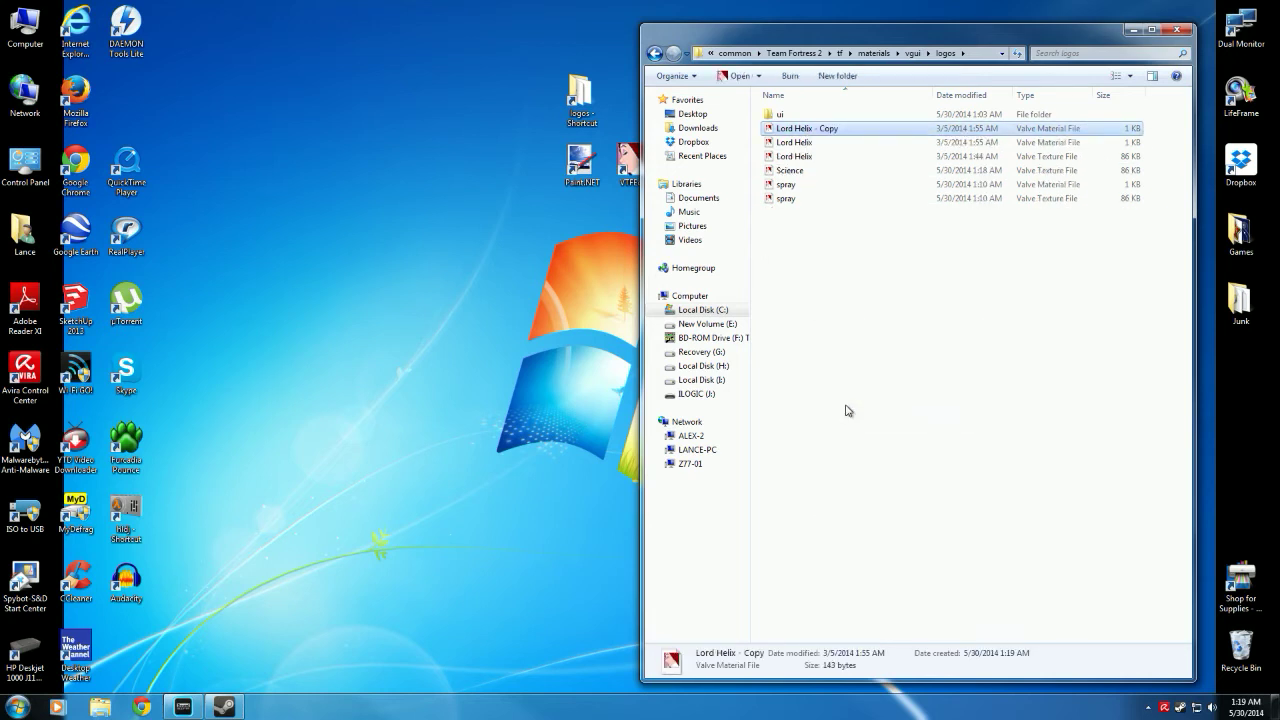
Step: Rename the copy to Science and open Science.vmt in VTFEdit
{"action": "right_click", "coordinate": [826, 129]}
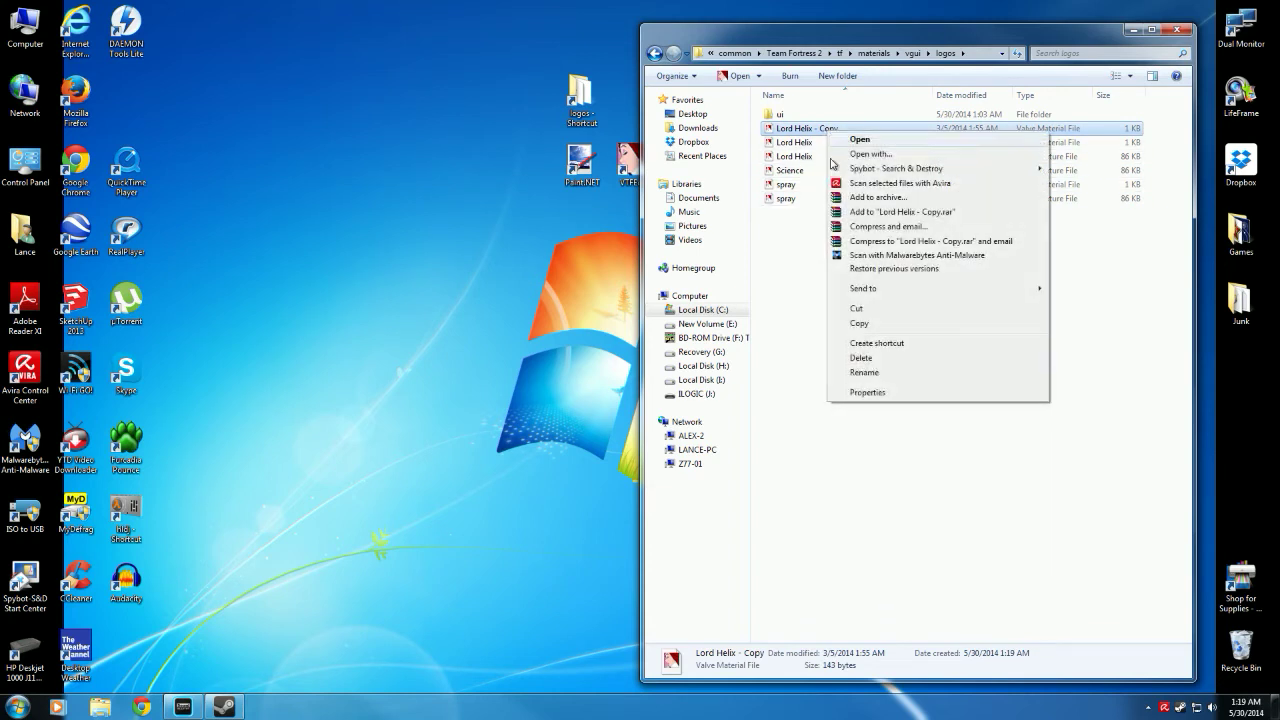
{"action": "left_click", "coordinate": [868, 373]}
{"action": "type", "text": "Science"}
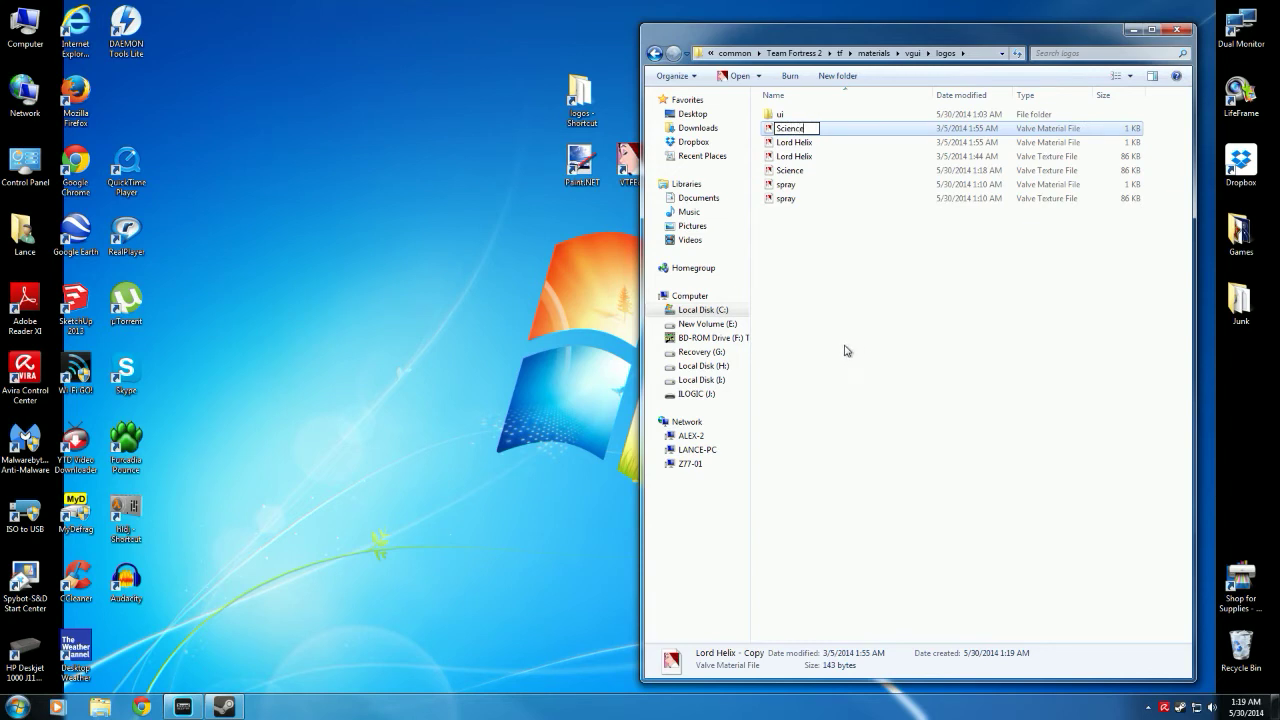
{"action": "key", "text": "Return"}
{"action": "left_click", "coordinate": [835, 340]}
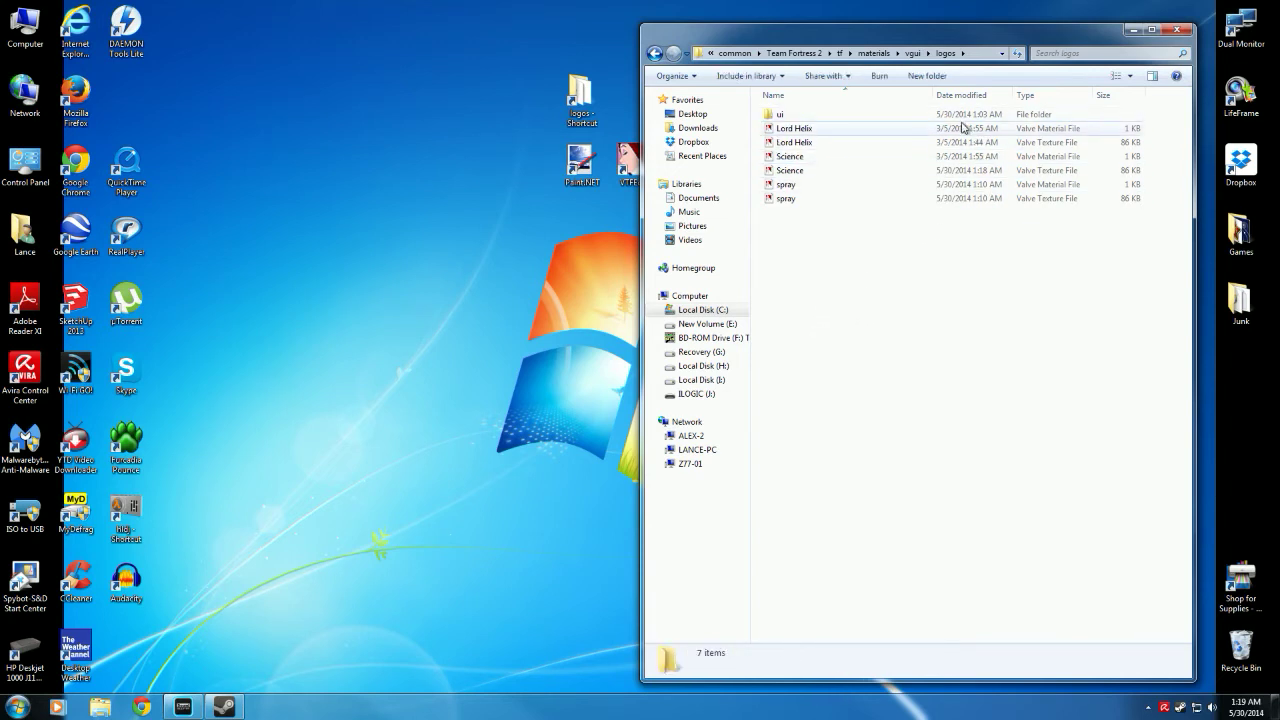
{"action": "left_click", "coordinate": [790, 158]}
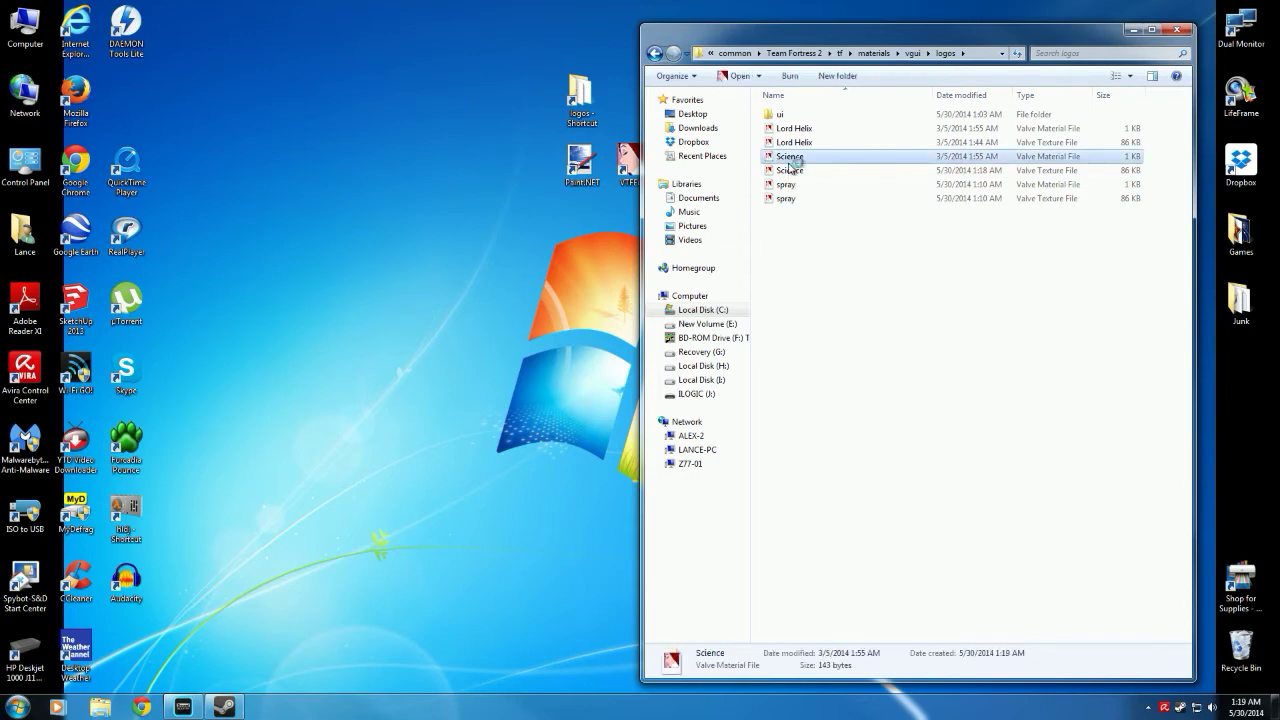
{"action": "double_click", "coordinate": [790, 158]}
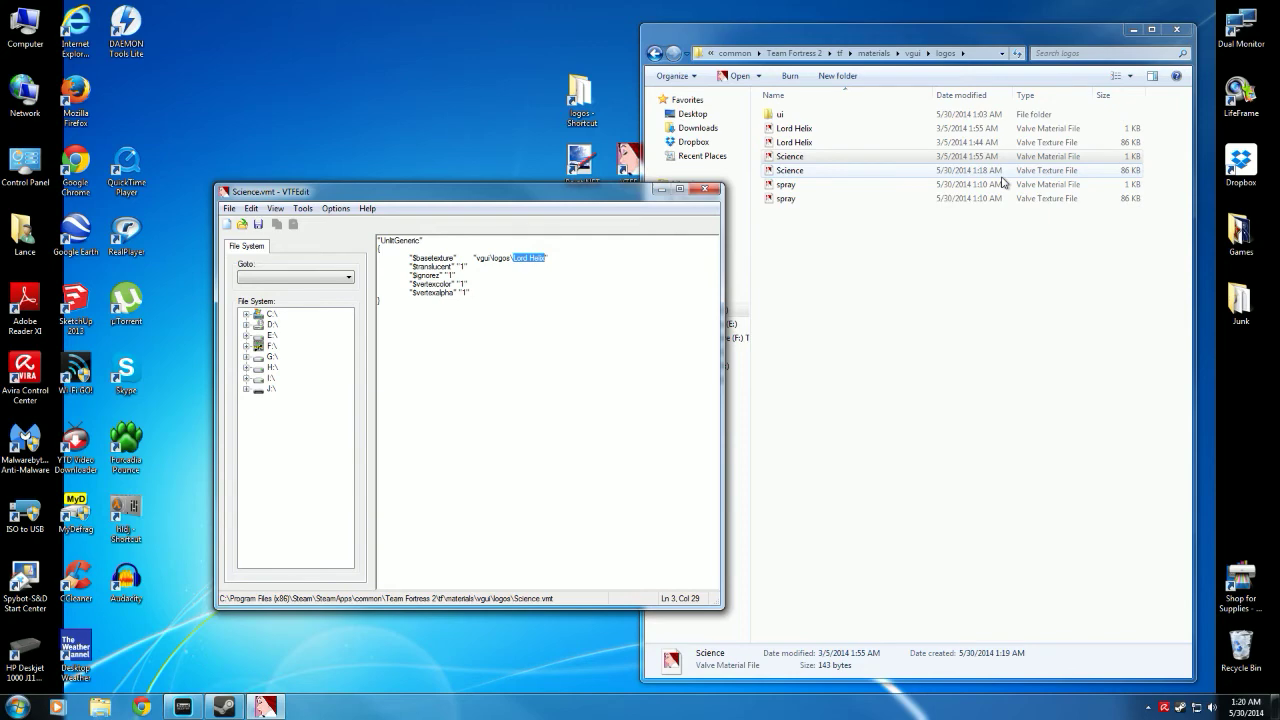
Step: Change $basetexture to vgui\logos\Science, save with Ctrl+S, and close VTFEdit
{"action": "type", "text": "Science"}
{"action": "key", "text": "ctrl+s"}
{"action": "left_click", "coordinate": [704, 189]}
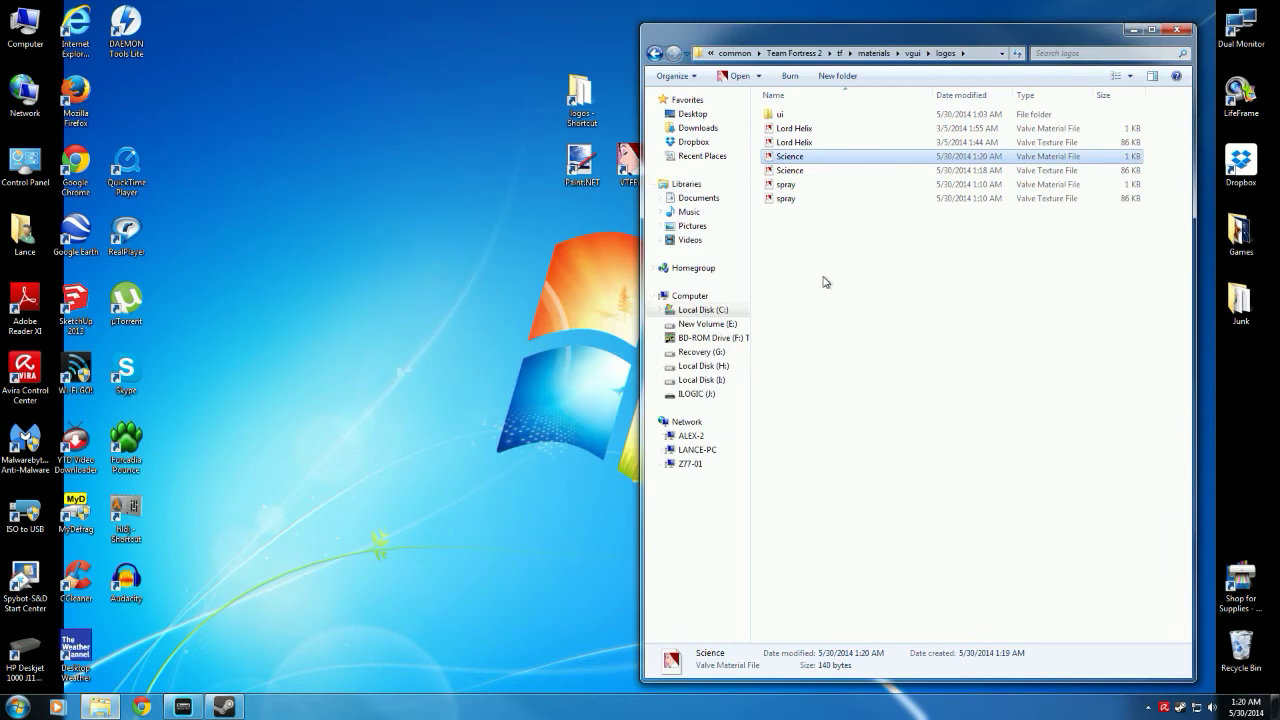
Step: Launch VTFEdit and create a new VMT document
{"action": "left_click", "coordinate": [824, 282]}
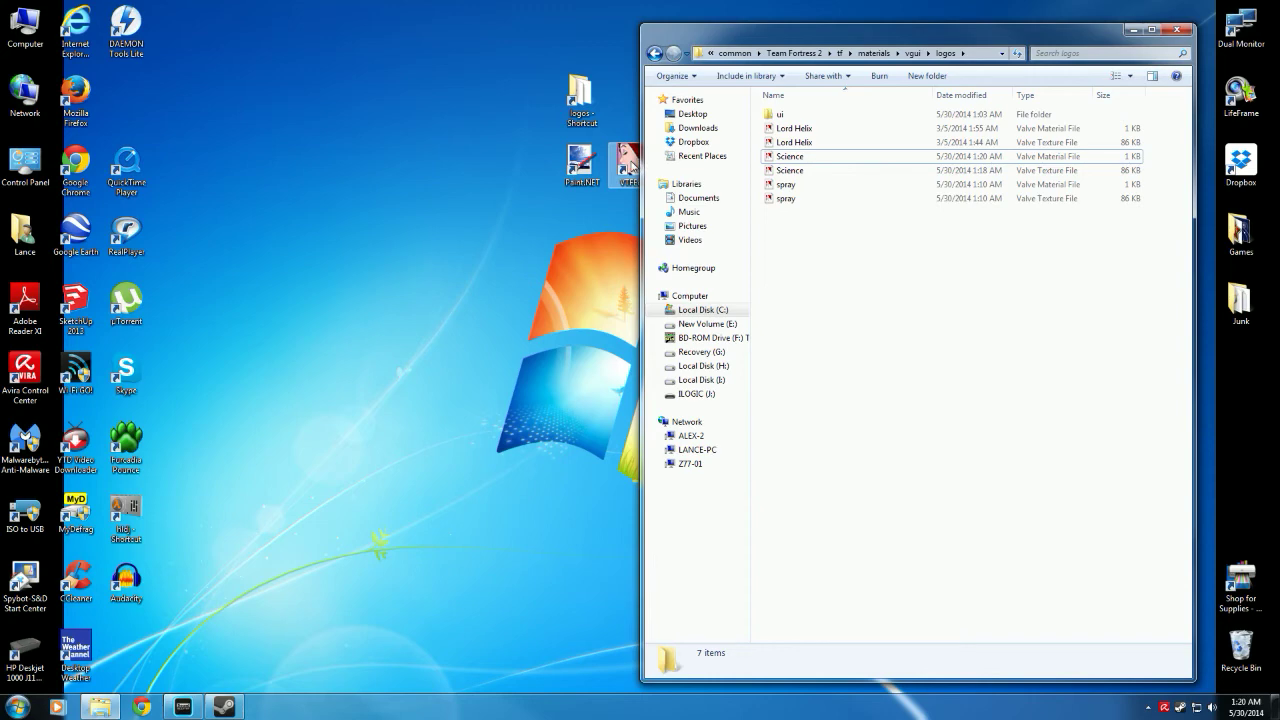
{"action": "double_click", "coordinate": [628, 166]}
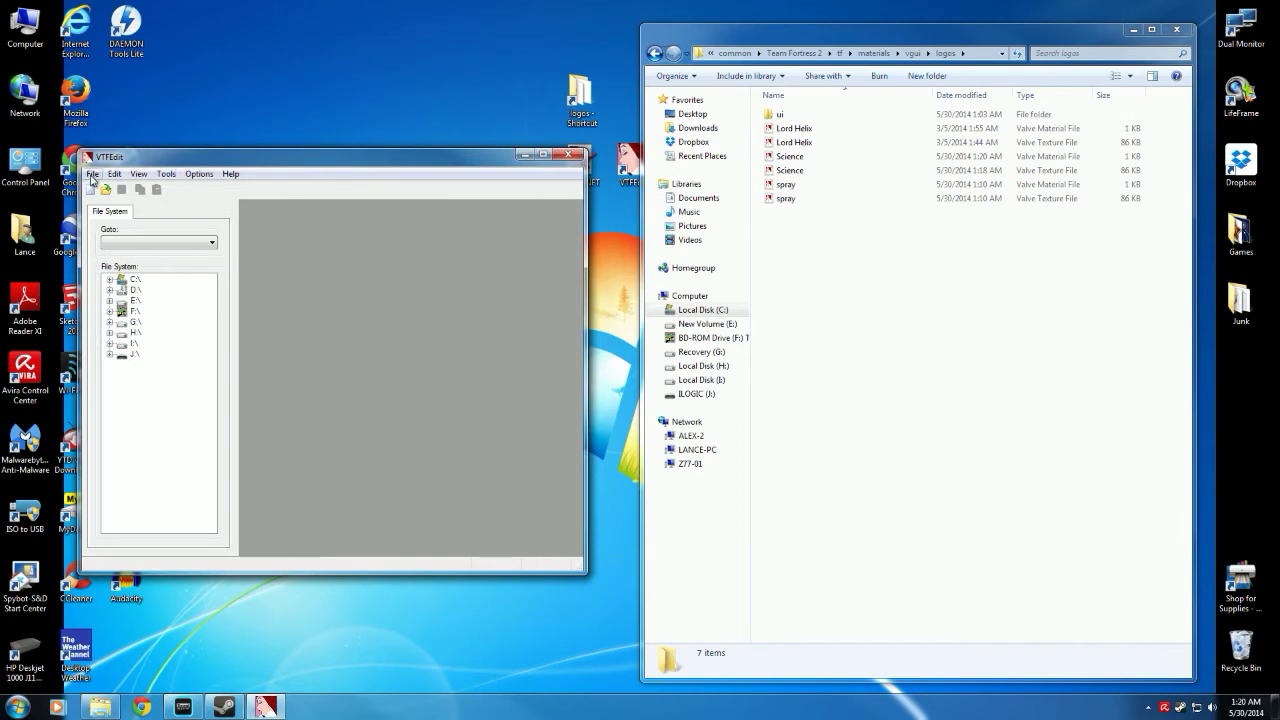
{"action": "left_click", "coordinate": [92, 175]}
{"action": "left_click", "coordinate": [108, 189]}
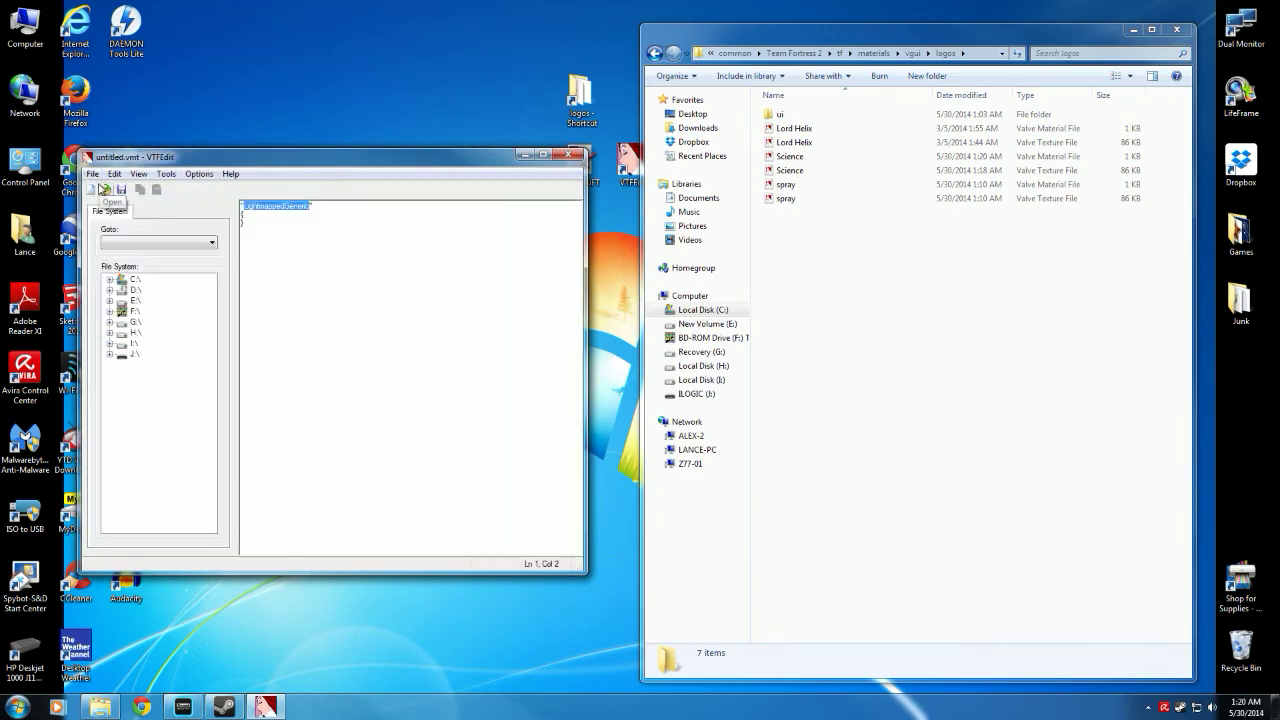
{"action": "left_click", "coordinate": [477, 266]}
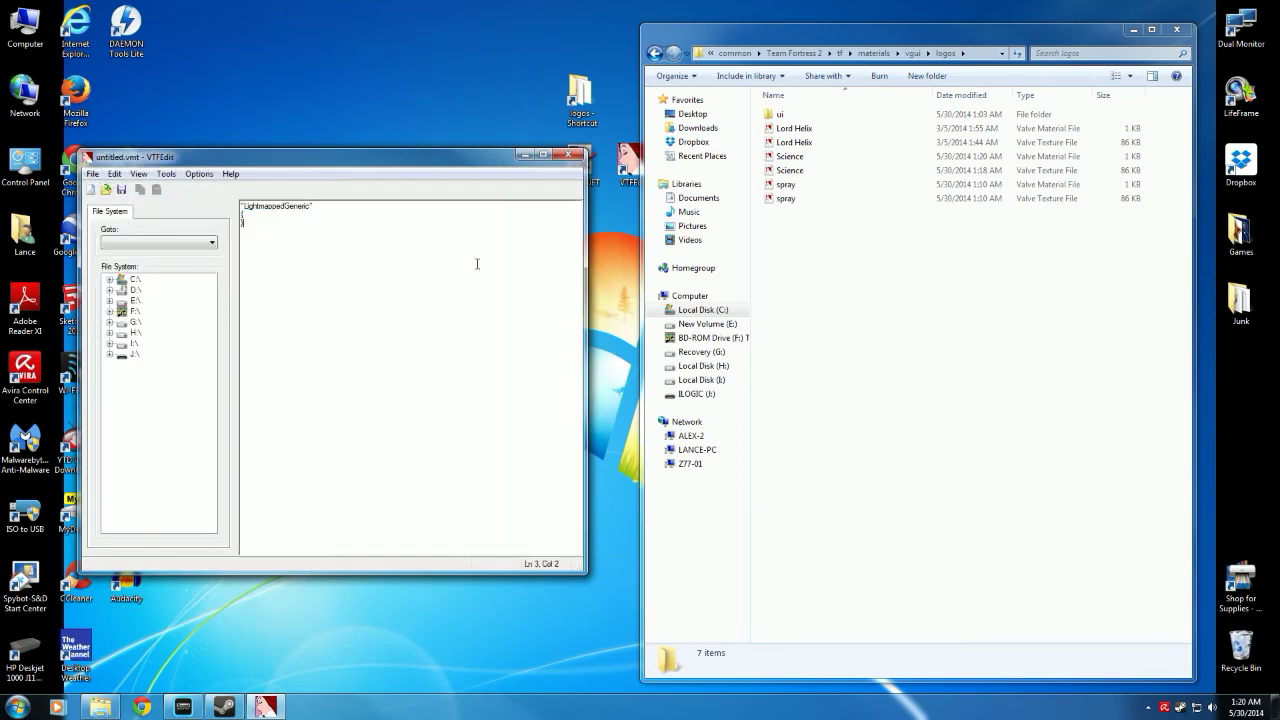
Step: Open Science.vmt in a second window and select all its text
{"action": "left_click", "coordinate": [796, 157]}
{"action": "double_click", "coordinate": [796, 157]}
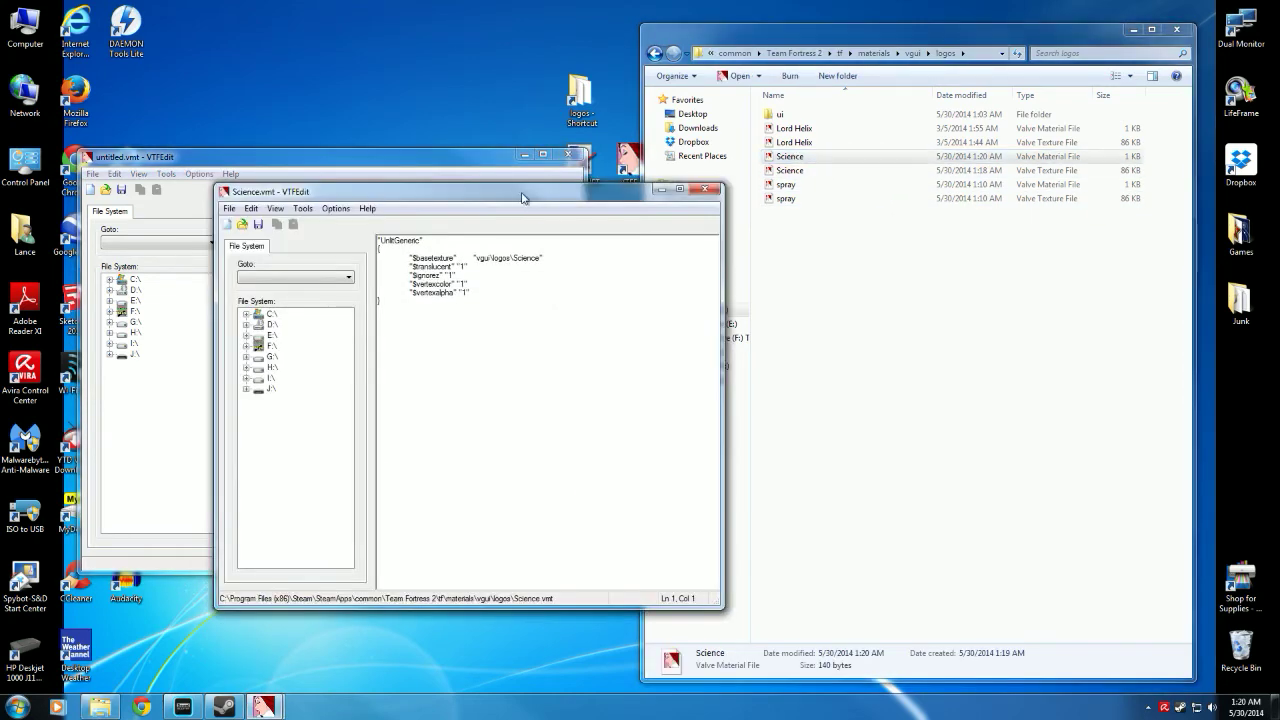
{"action": "left_click_drag", "start_coordinate": [514, 198], "coordinate": [929, 207]}
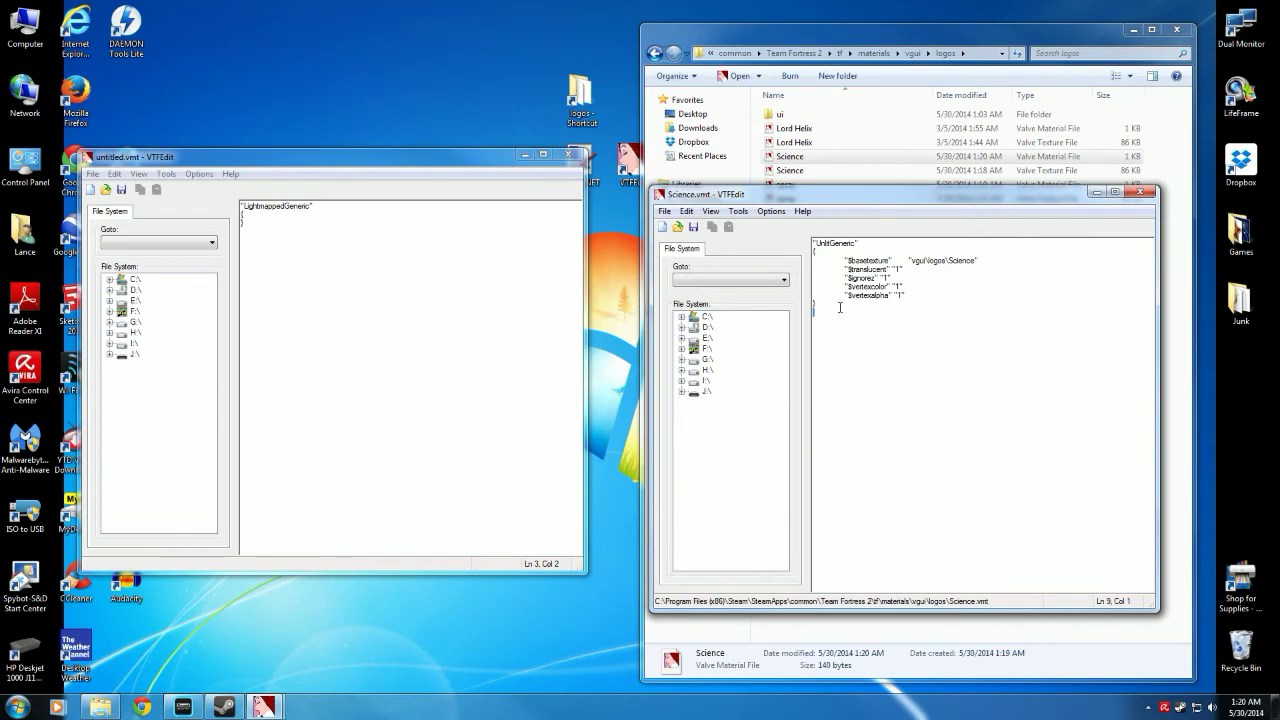
{"action": "left_click_drag", "start_coordinate": [830, 320], "coordinate": [801, 247]}
{"action": "key", "text": "ctrl+c"}
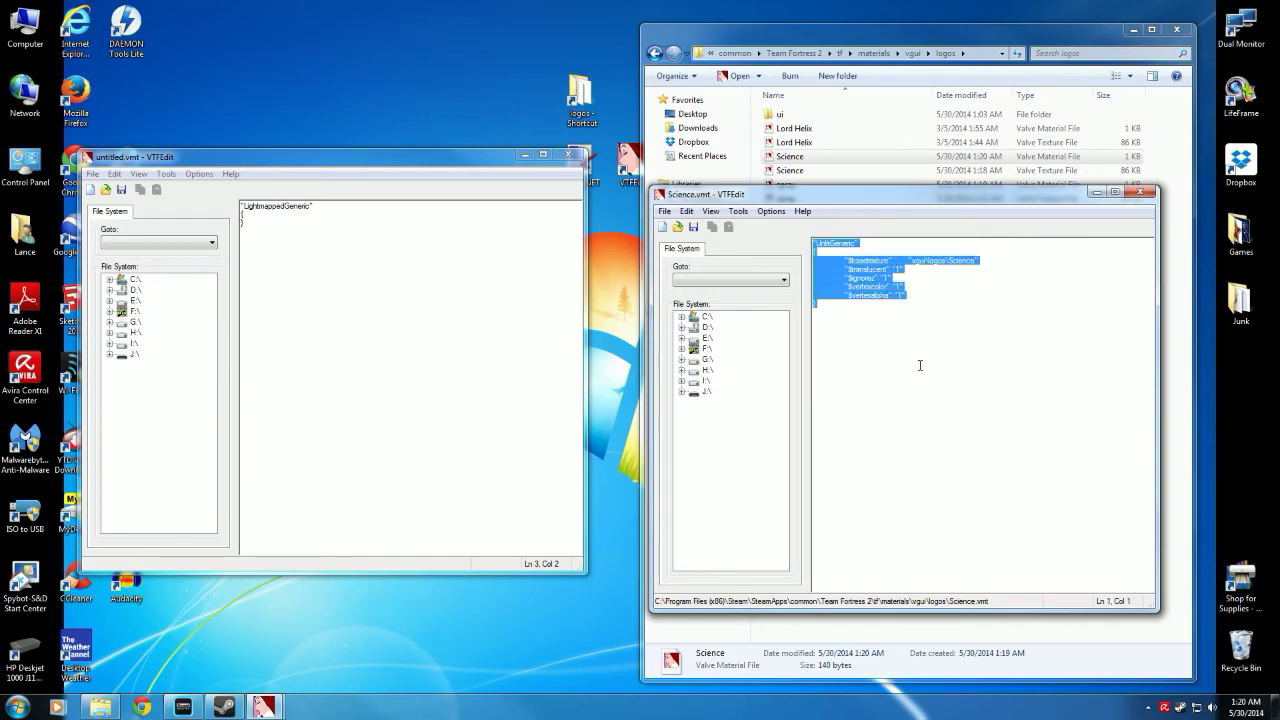
{"action": "left_click", "coordinate": [920, 366]}
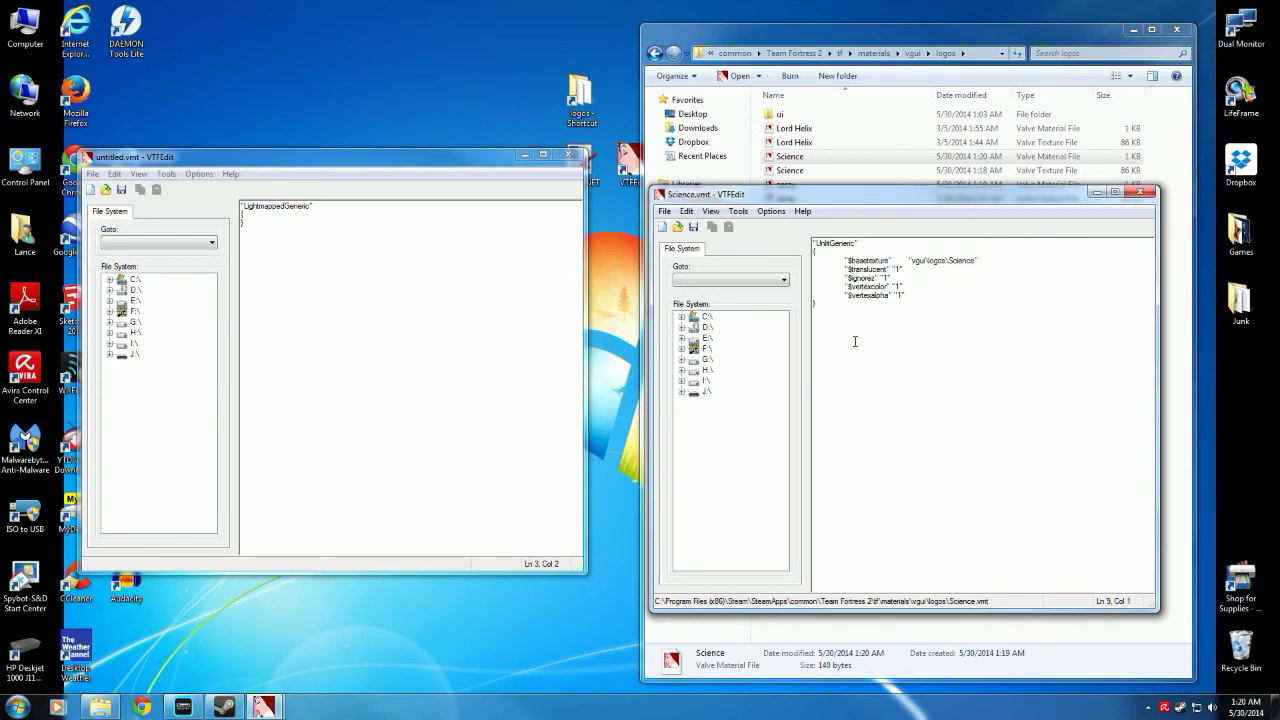
{"action": "left_click_drag", "start_coordinate": [857, 321], "coordinate": [812, 242]}
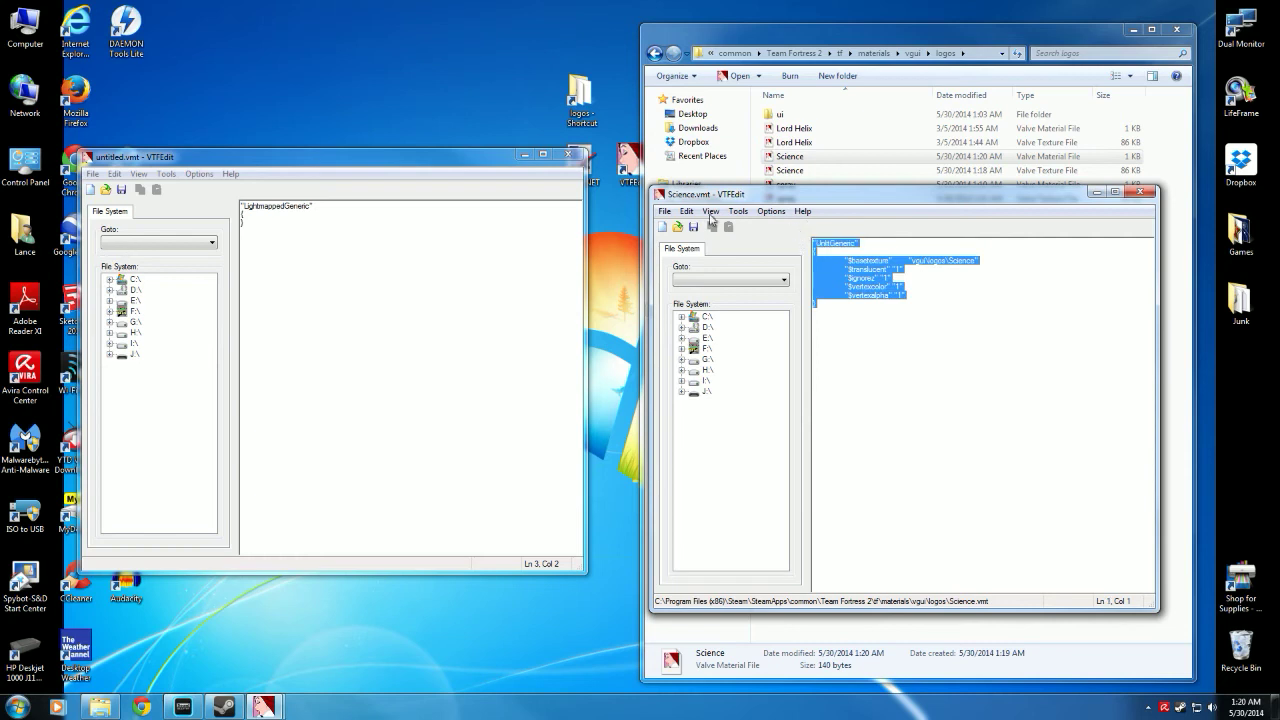
Step: Paste the Science material text over the new document's template
{"action": "left_click", "coordinate": [301, 273]}
{"action": "left_click_drag", "start_coordinate": [241, 215], "coordinate": [234, 203]}
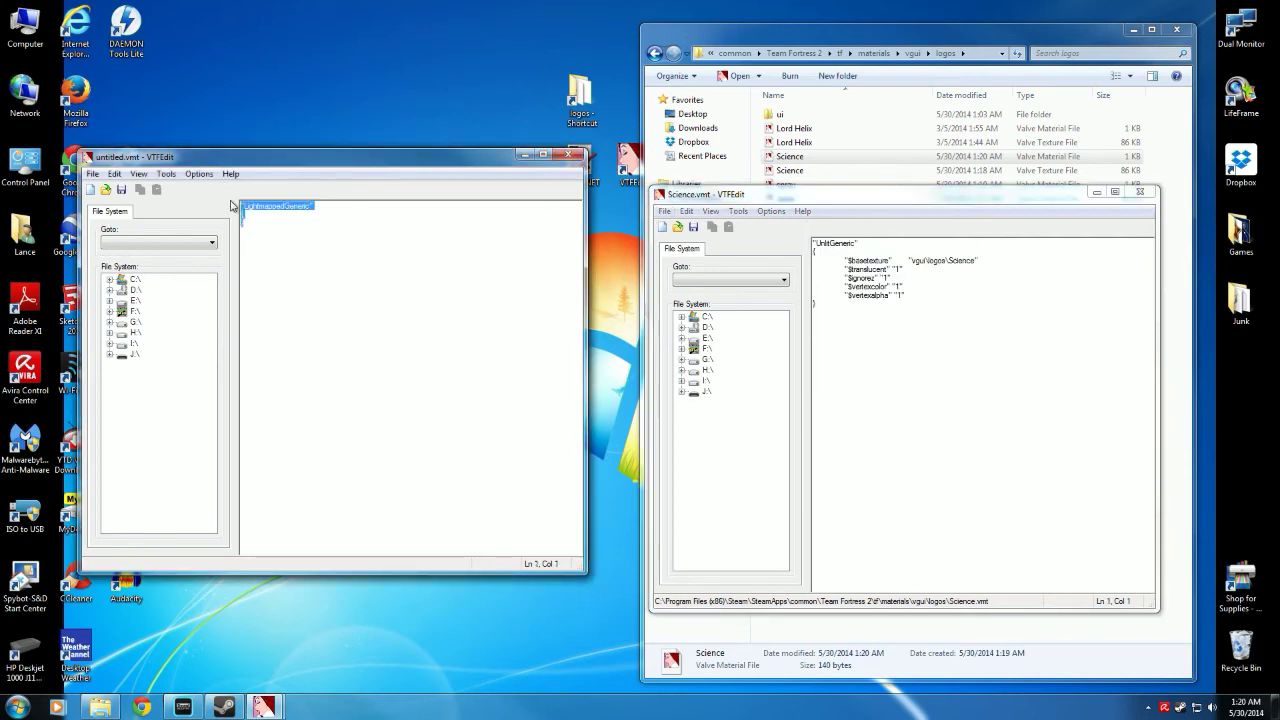
{"action": "key", "text": "ctrl+v"}
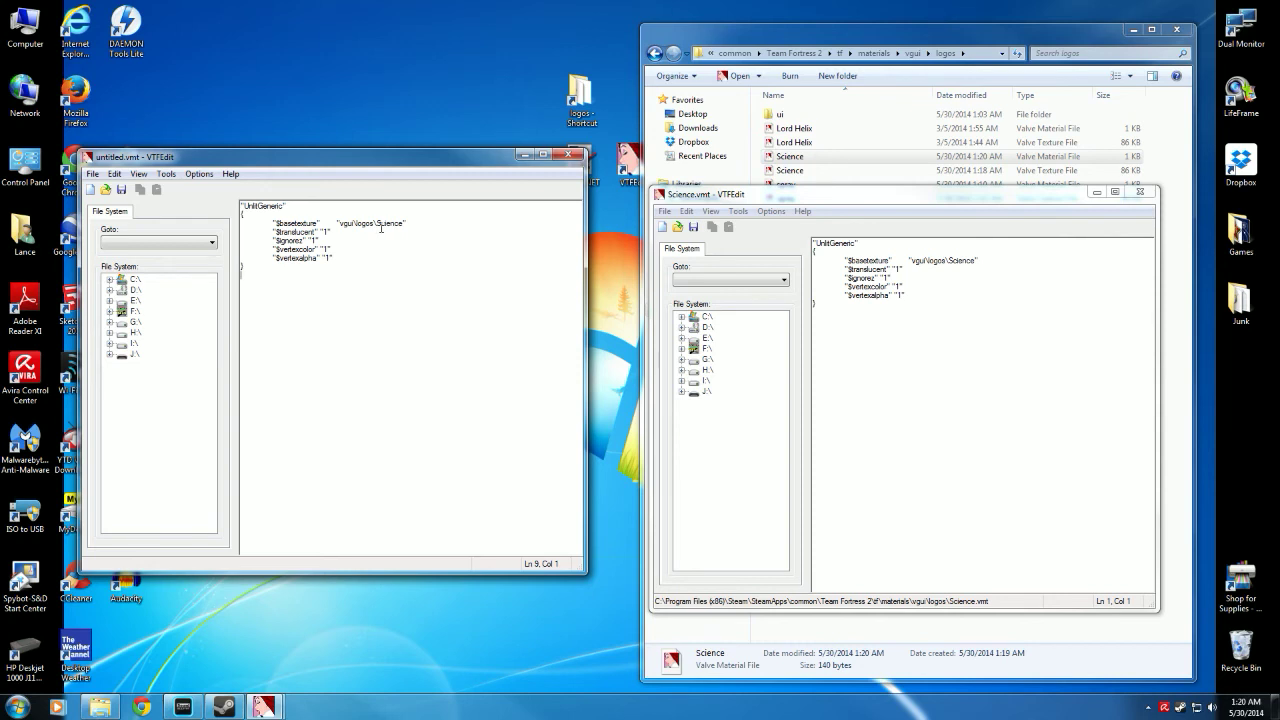
{"action": "left_click_drag", "start_coordinate": [381, 227], "coordinate": [386, 232]}
{"action": "left_click", "coordinate": [391, 230]}
{"action": "left_click", "coordinate": [377, 223]}
{"action": "left_click_drag", "start_coordinate": [380, 222], "coordinate": [398, 229]}
Step: Save the new material as Science.vmt in the logos folder, replacing the existing file
{"action": "left_click", "coordinate": [398, 230]}
{"action": "left_click", "coordinate": [94, 174]}
{"action": "mouse_move", "coordinate": [114, 174]}
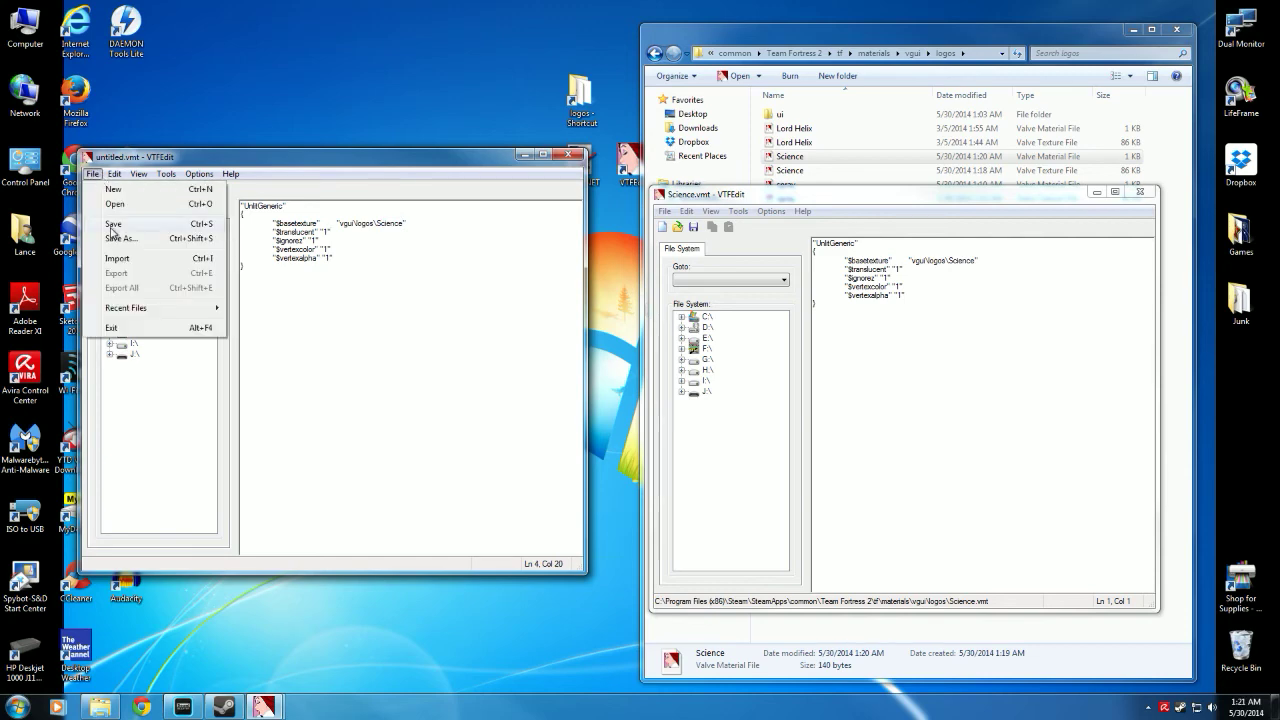
{"action": "left_click", "coordinate": [114, 233]}
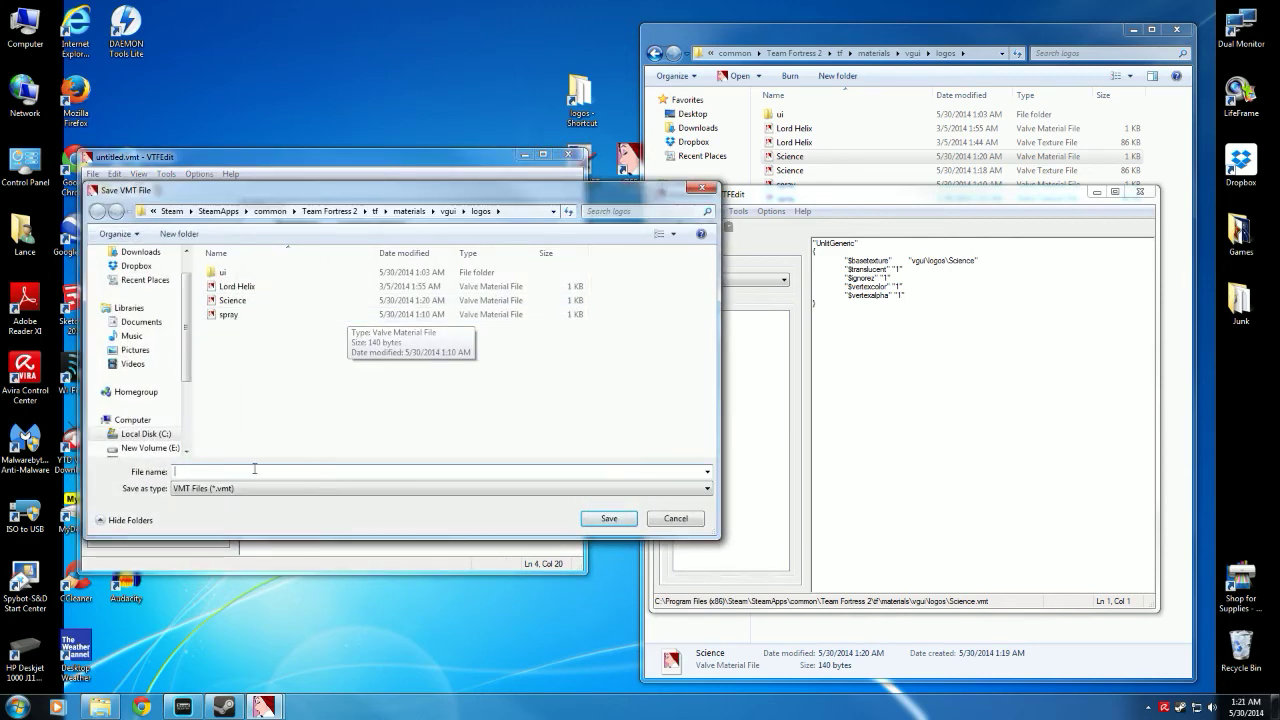
{"action": "type", "text": "Science"}
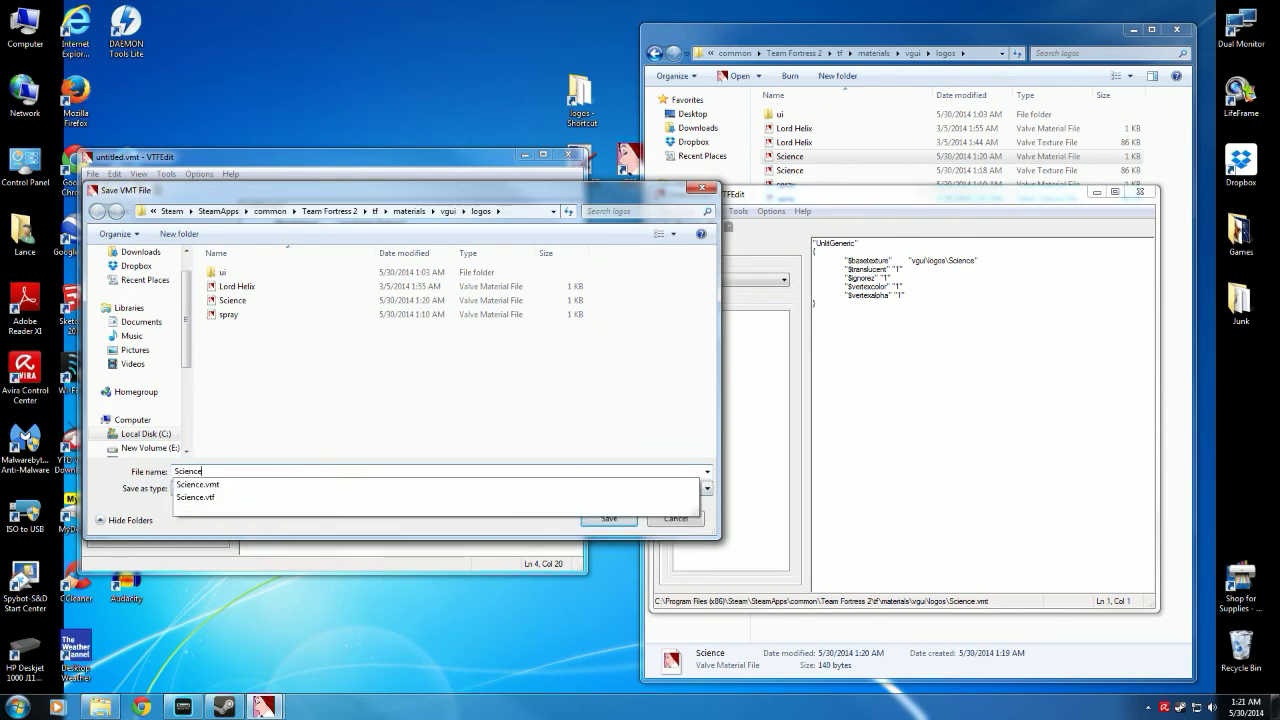
{"action": "left_click", "coordinate": [520, 391]}
{"action": "left_click", "coordinate": [611, 518]}
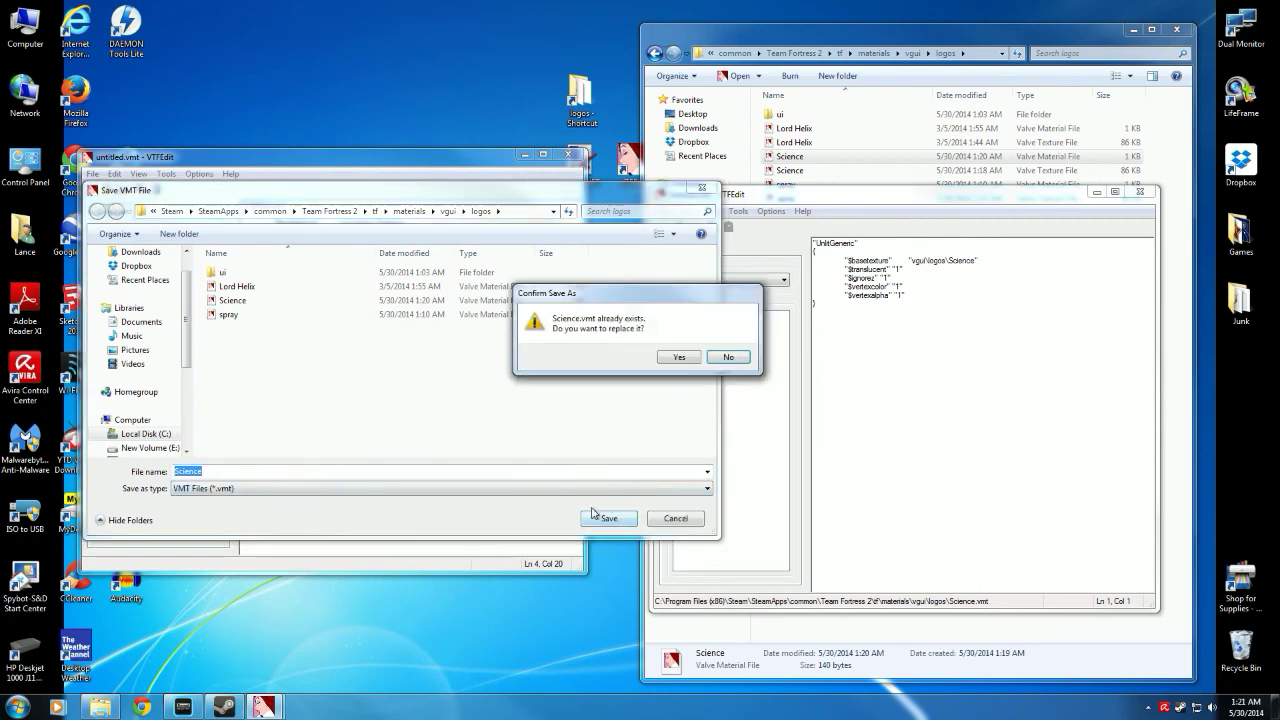
{"action": "left_click", "coordinate": [671, 360]}
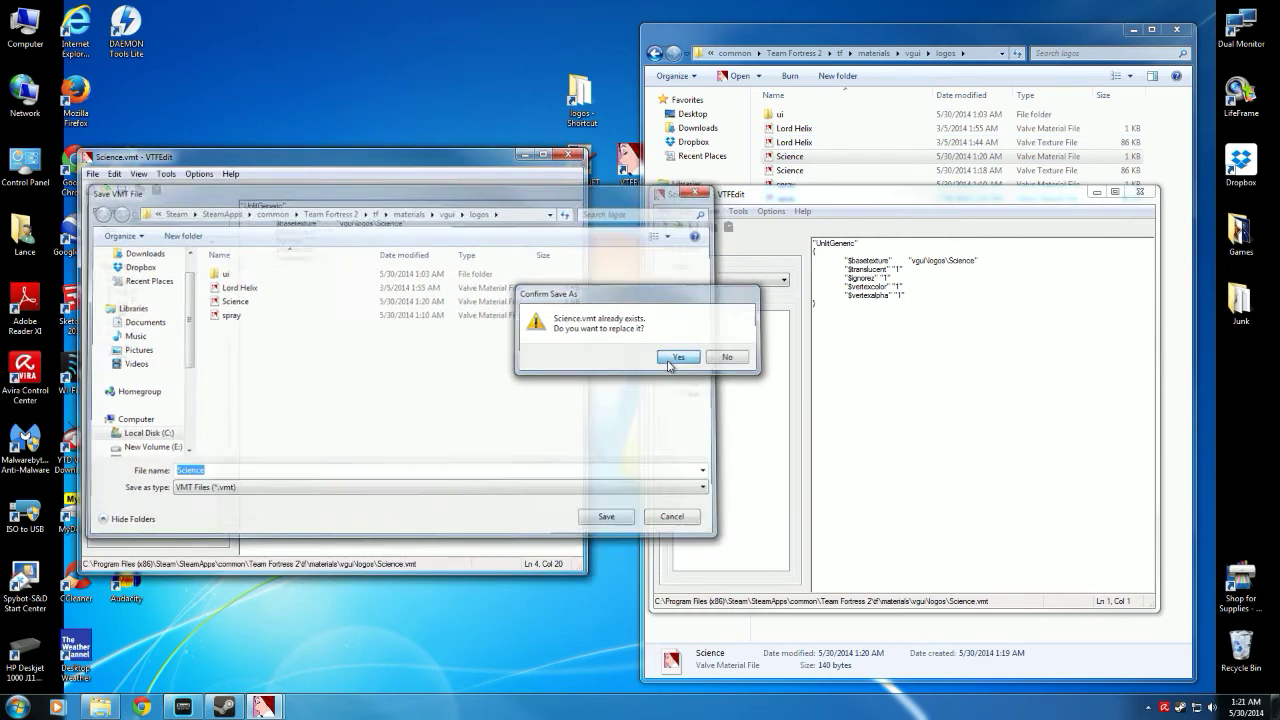
Step: Close both material windows and the logos folder window
{"action": "left_click", "coordinate": [573, 163]}
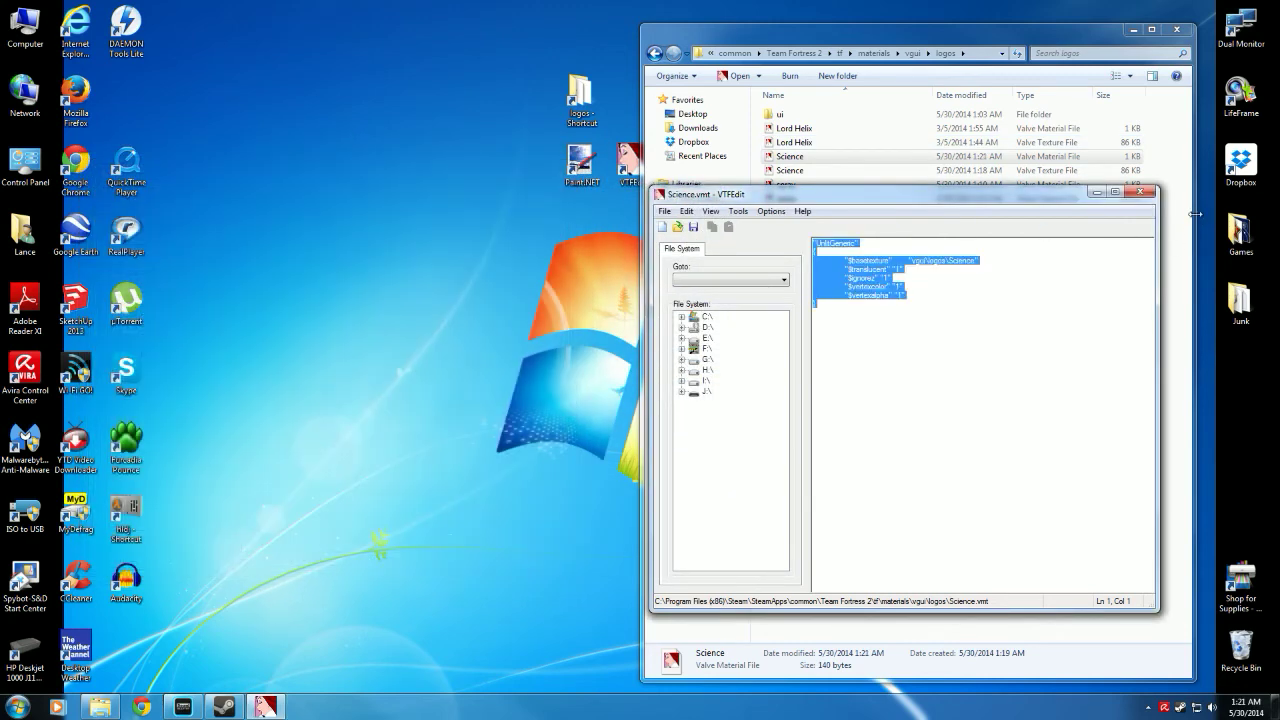
{"action": "left_click", "coordinate": [1139, 191]}
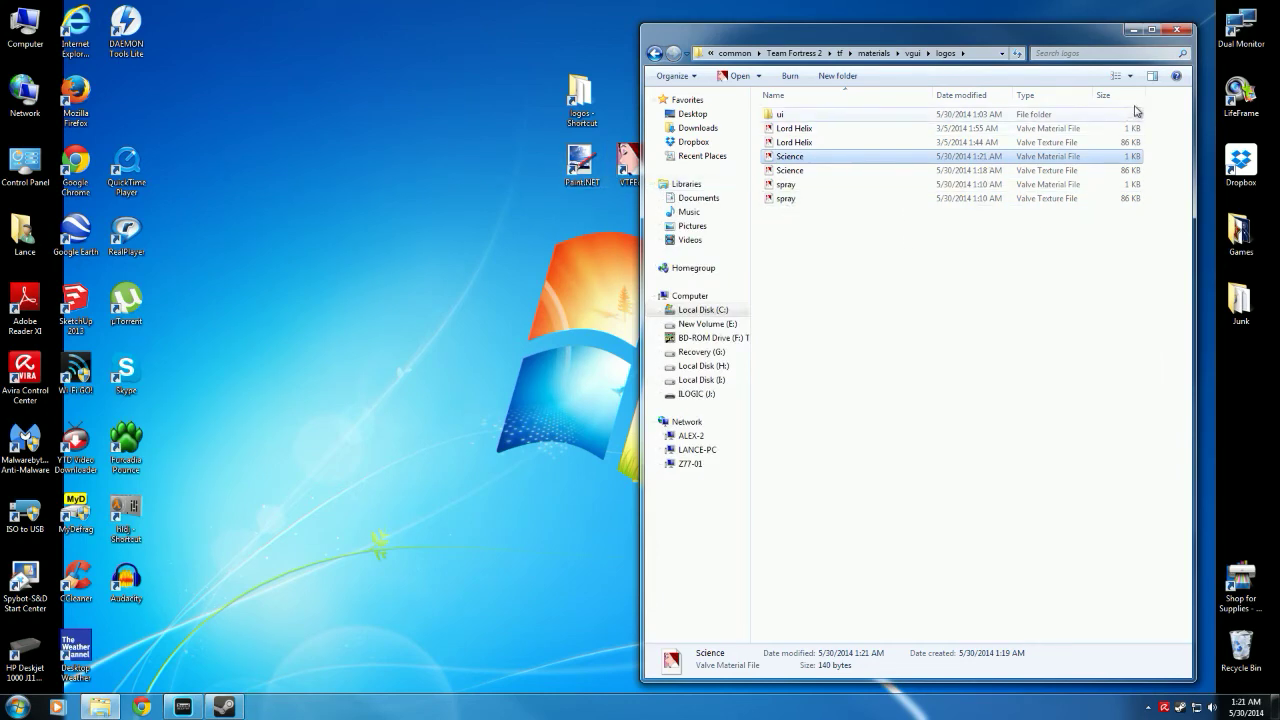
{"action": "left_click", "coordinate": [1178, 30]}
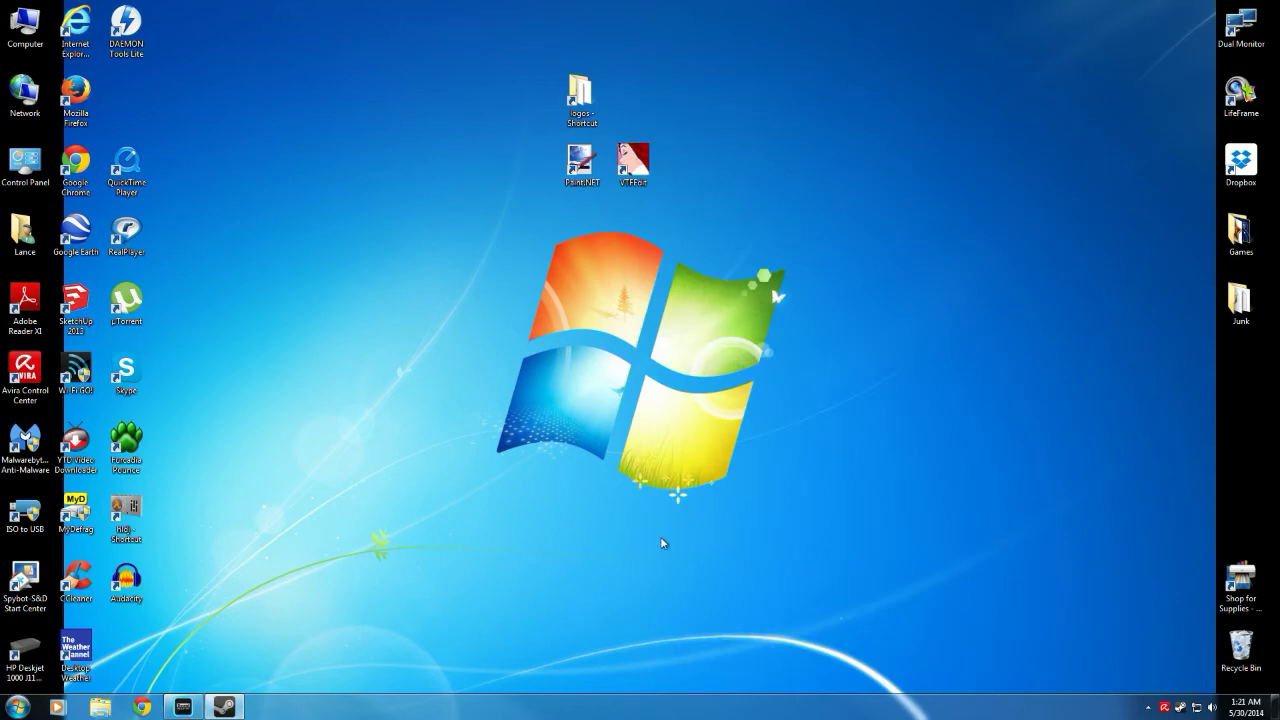
Step: Restore the Steam library, launch Team Fortress 2, and open its Options
{"action": "left_click", "coordinate": [238, 706]}
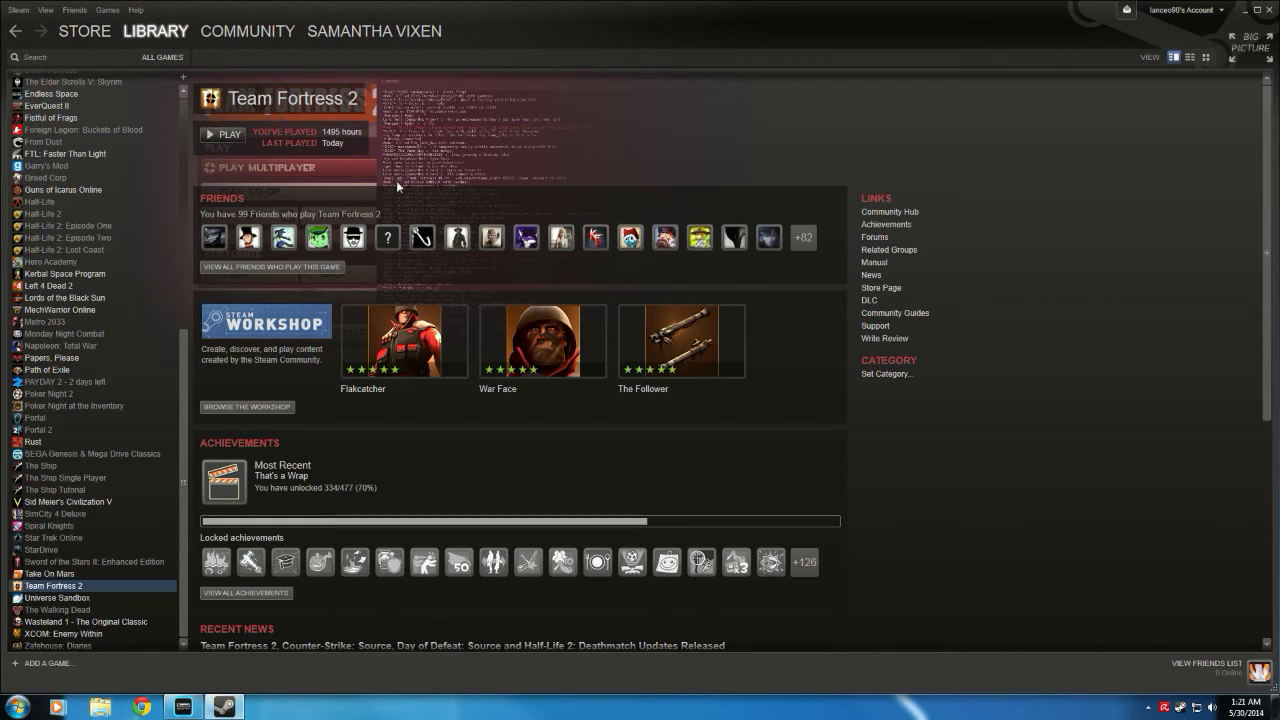
{"action": "left_click", "coordinate": [222, 135]}
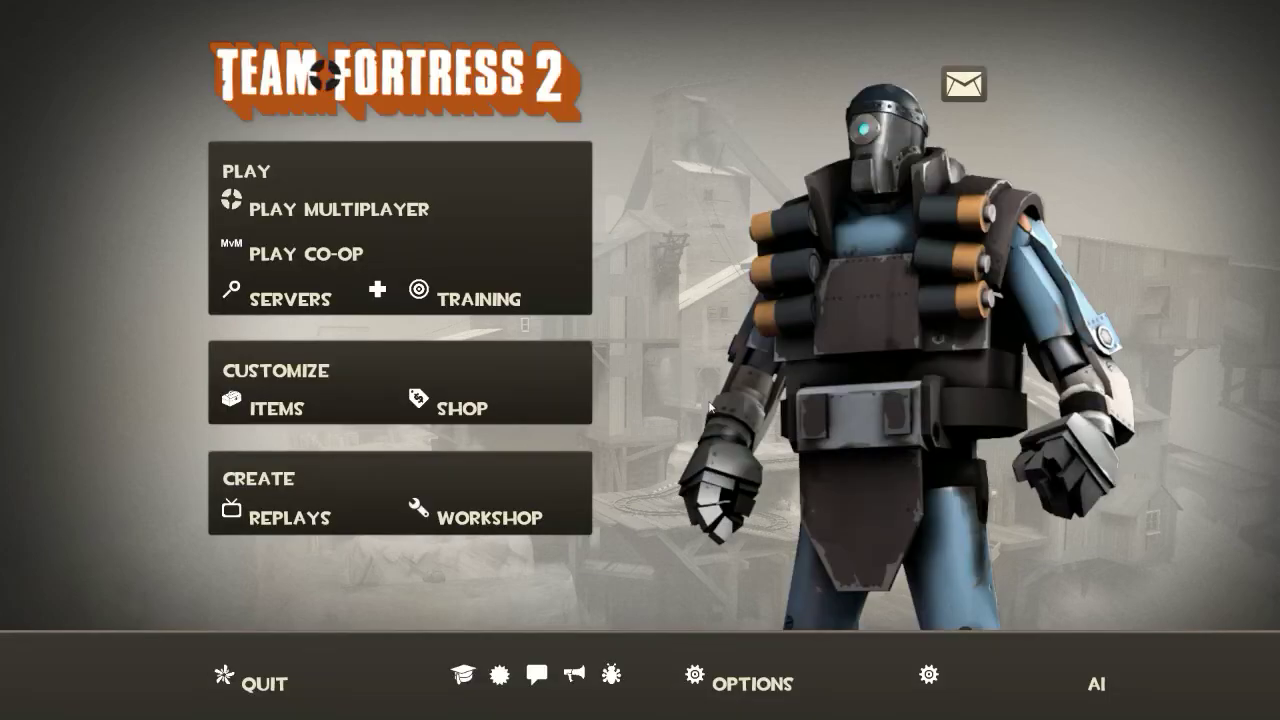
{"action": "left_click", "coordinate": [785, 675]}
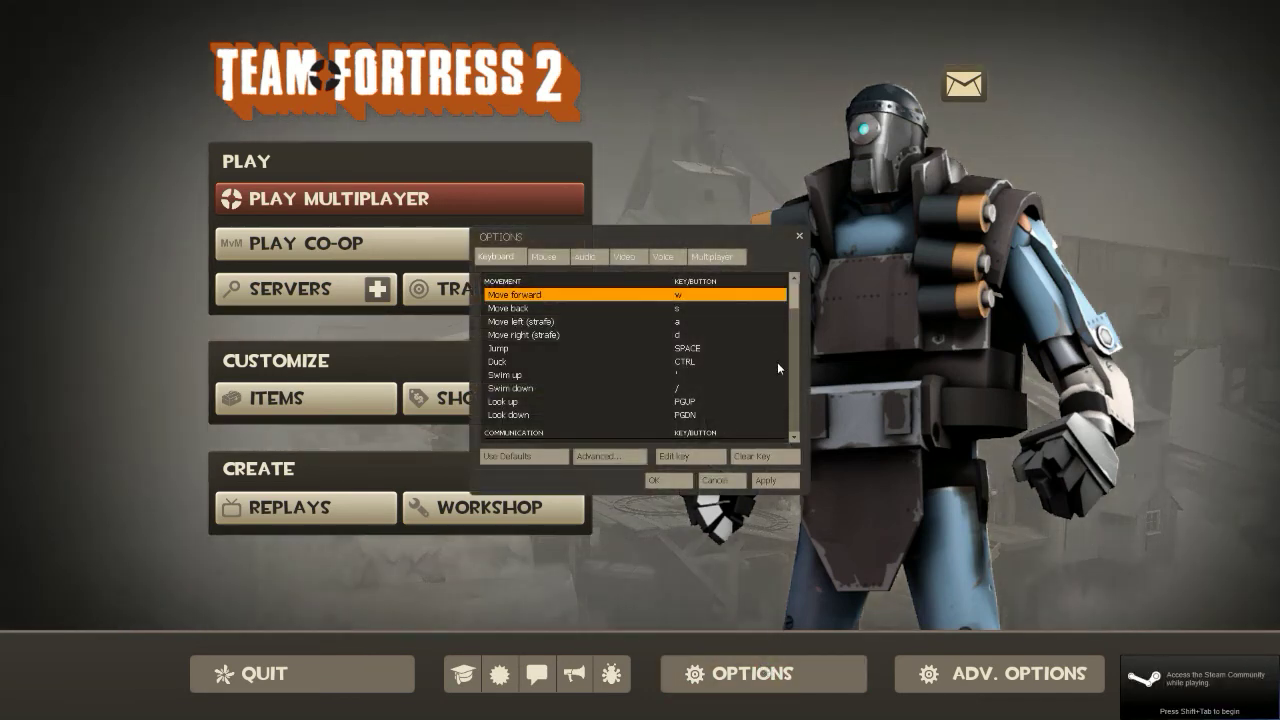
Step: Import Science.vtf from tf\materials\logos as the spray image, then apply and confirm
{"action": "left_click", "coordinate": [709, 260]}
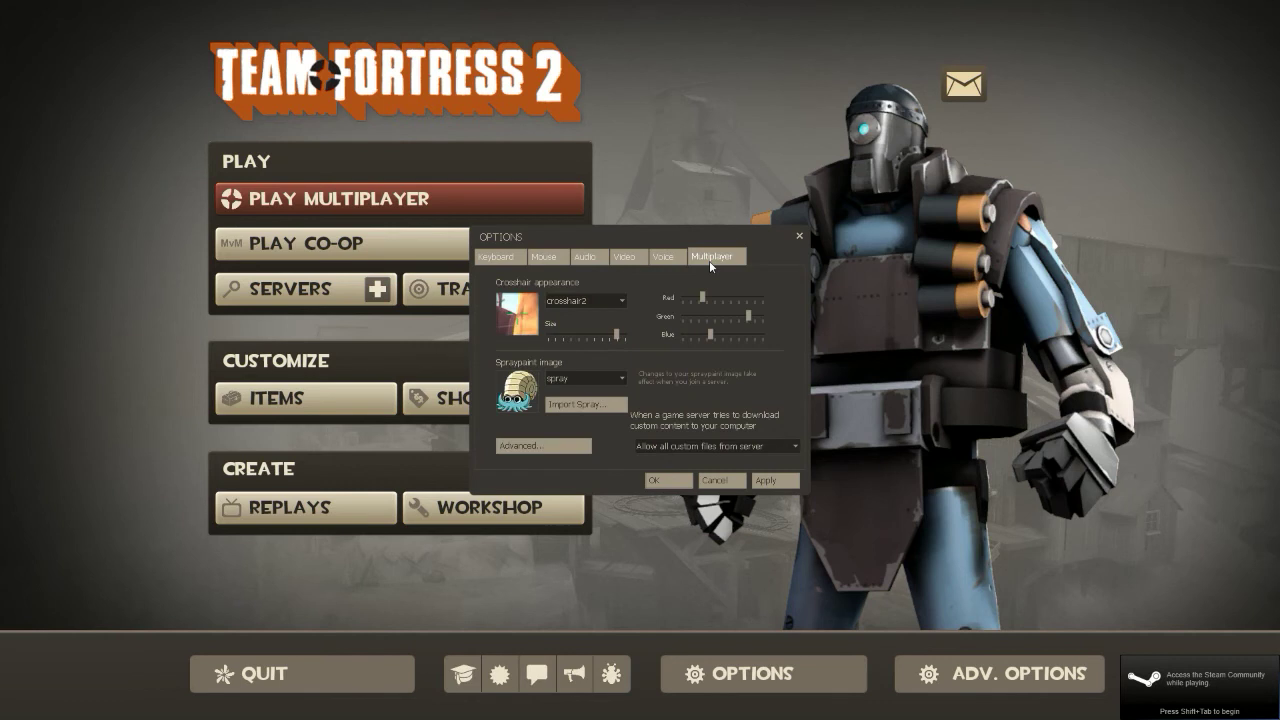
{"action": "left_click", "coordinate": [552, 407]}
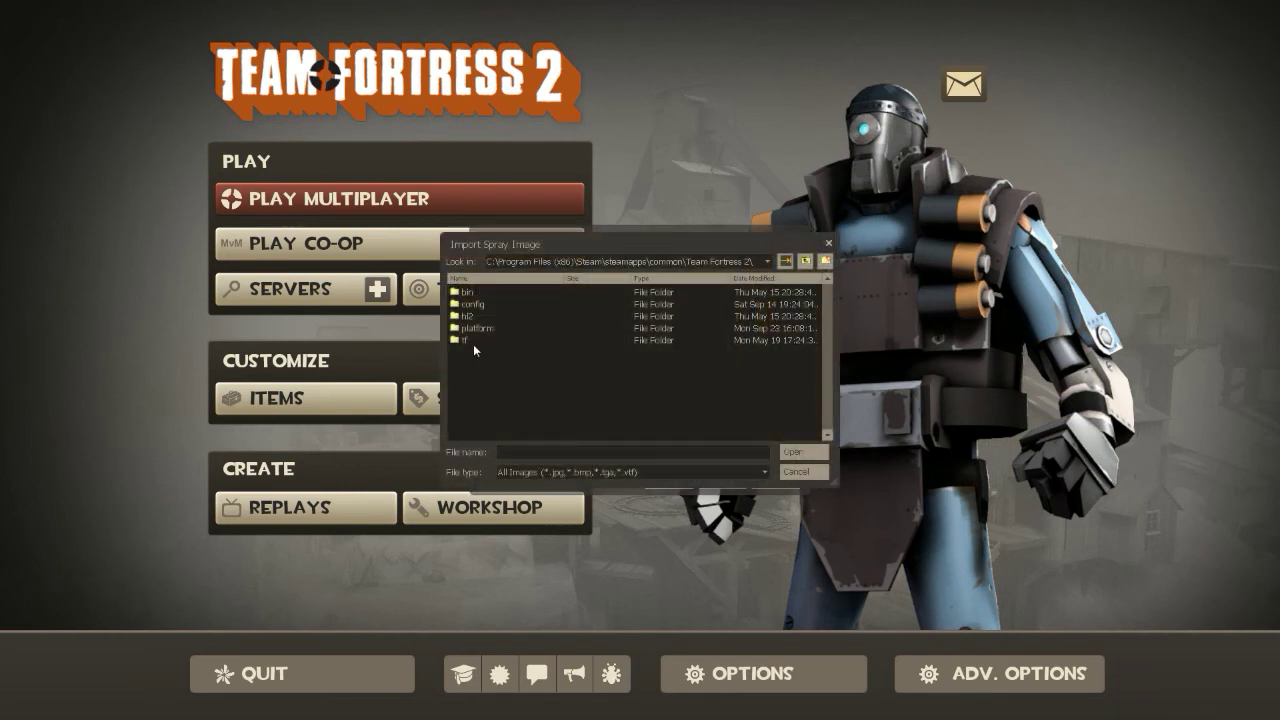
{"action": "double_click", "coordinate": [478, 339]}
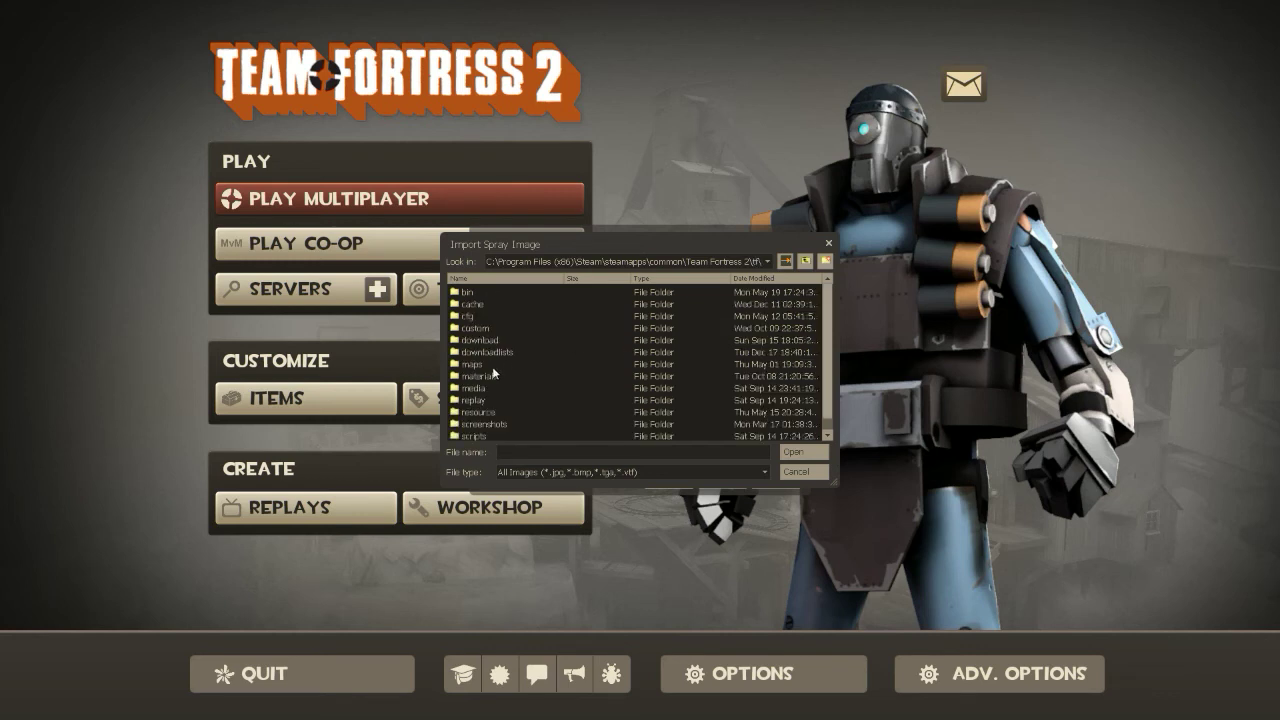
{"action": "double_click", "coordinate": [482, 377]}
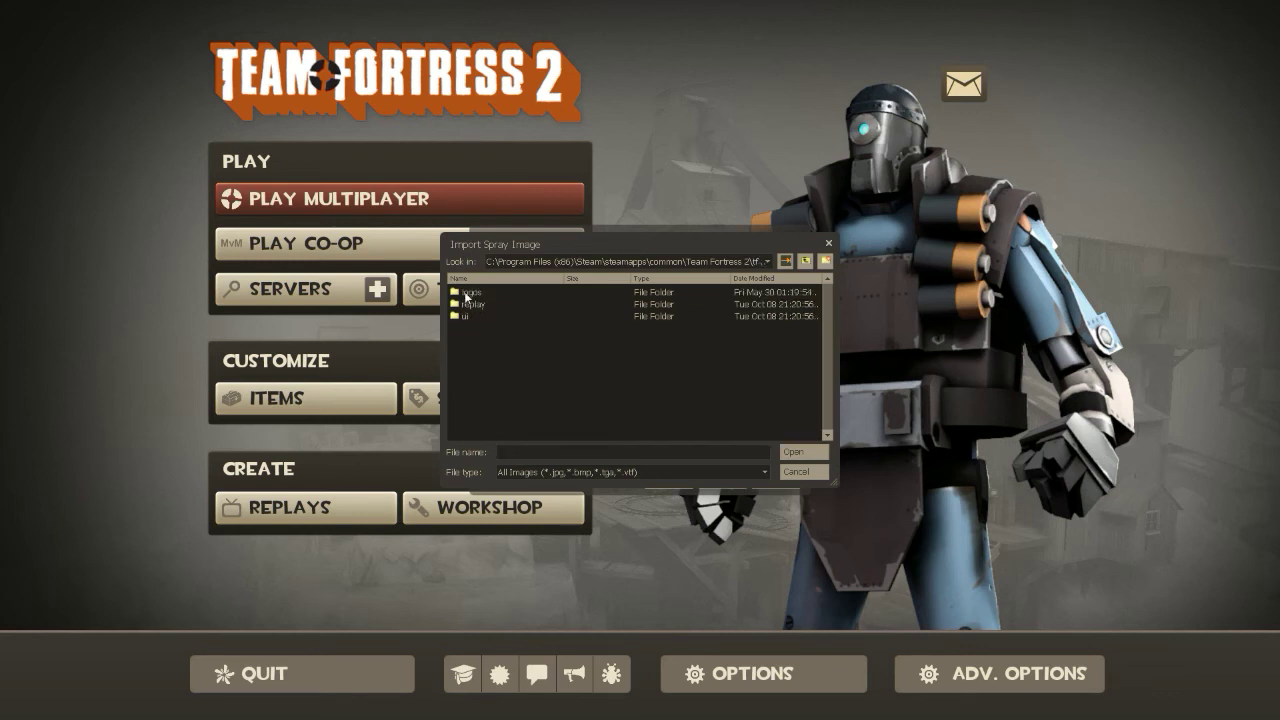
{"action": "double_click", "coordinate": [468, 292]}
{"action": "left_click", "coordinate": [483, 318]}
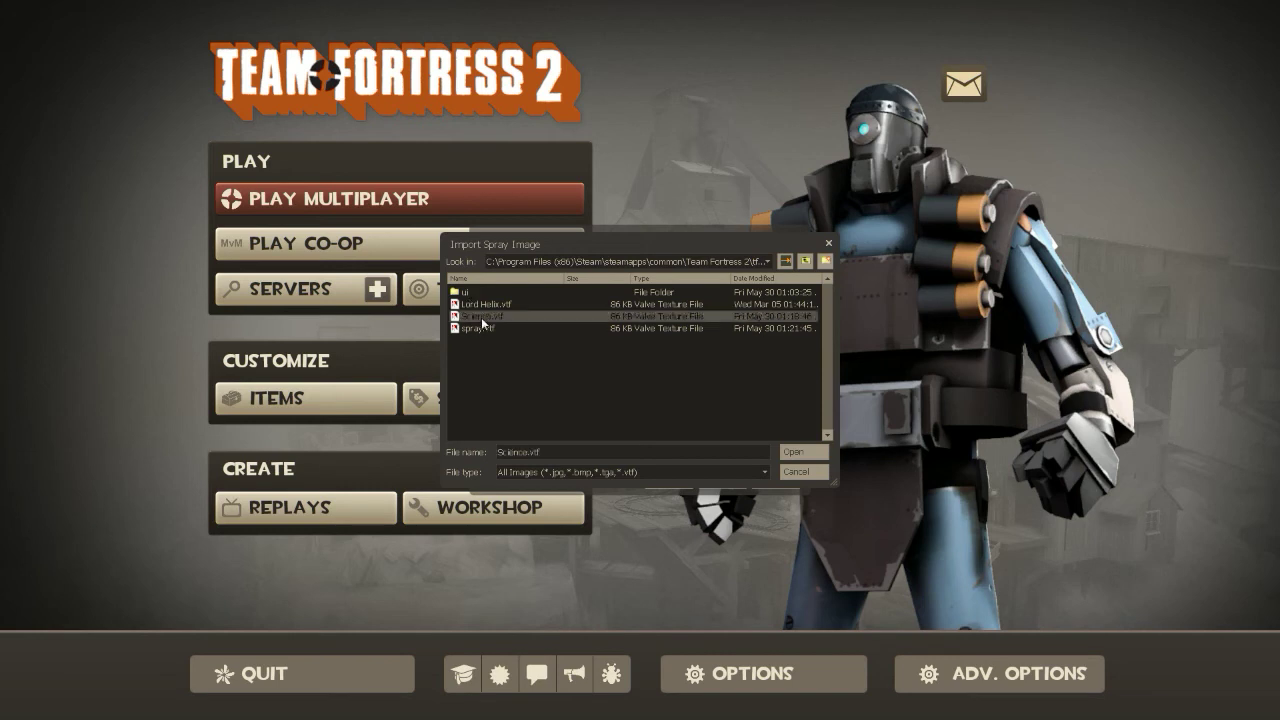
{"action": "left_click", "coordinate": [793, 452]}
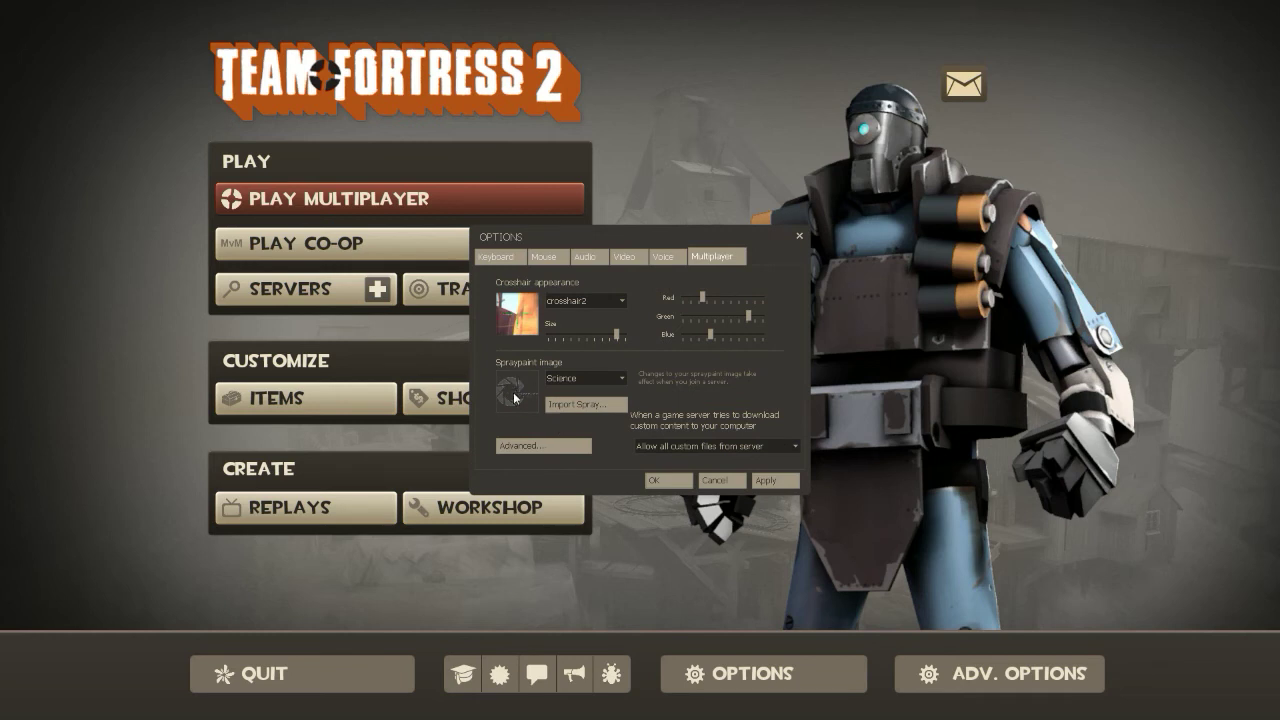
{"action": "left_click", "coordinate": [776, 481]}
{"action": "left_click", "coordinate": [659, 483]}
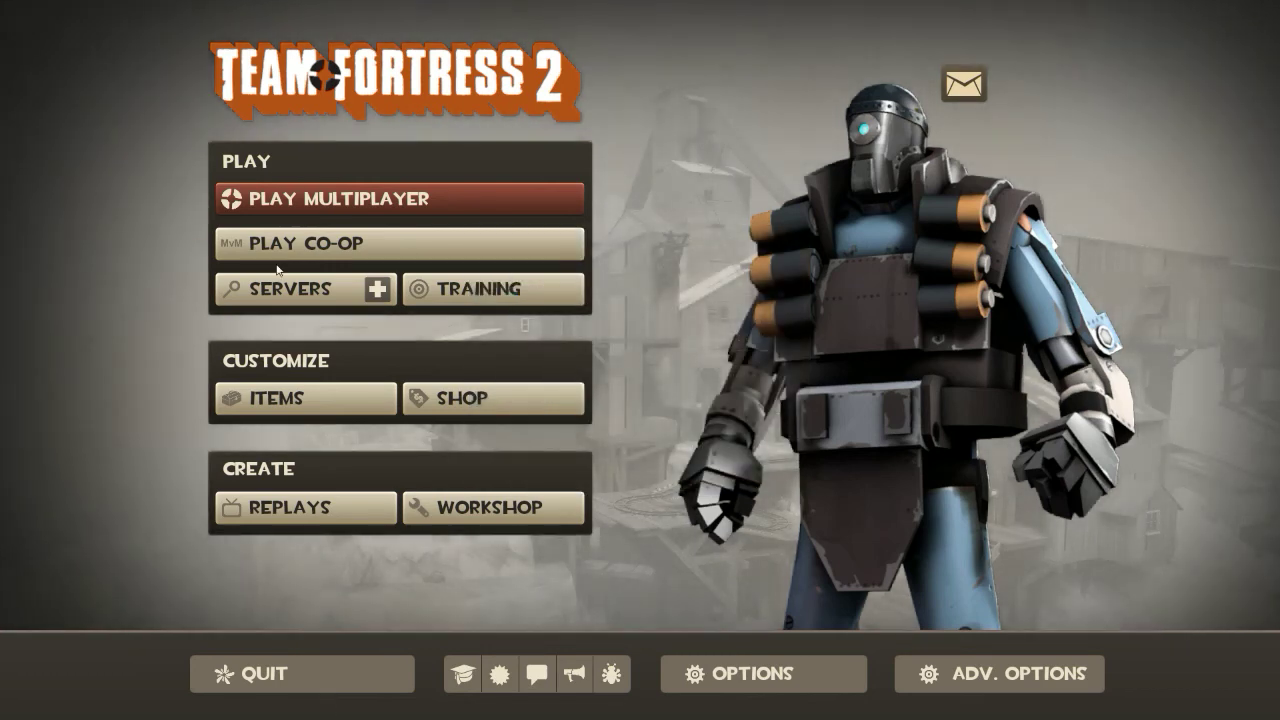
Step: Browse the Internet server list, pick the Valve CTF server and connect to it
{"action": "left_click", "coordinate": [320, 290]}
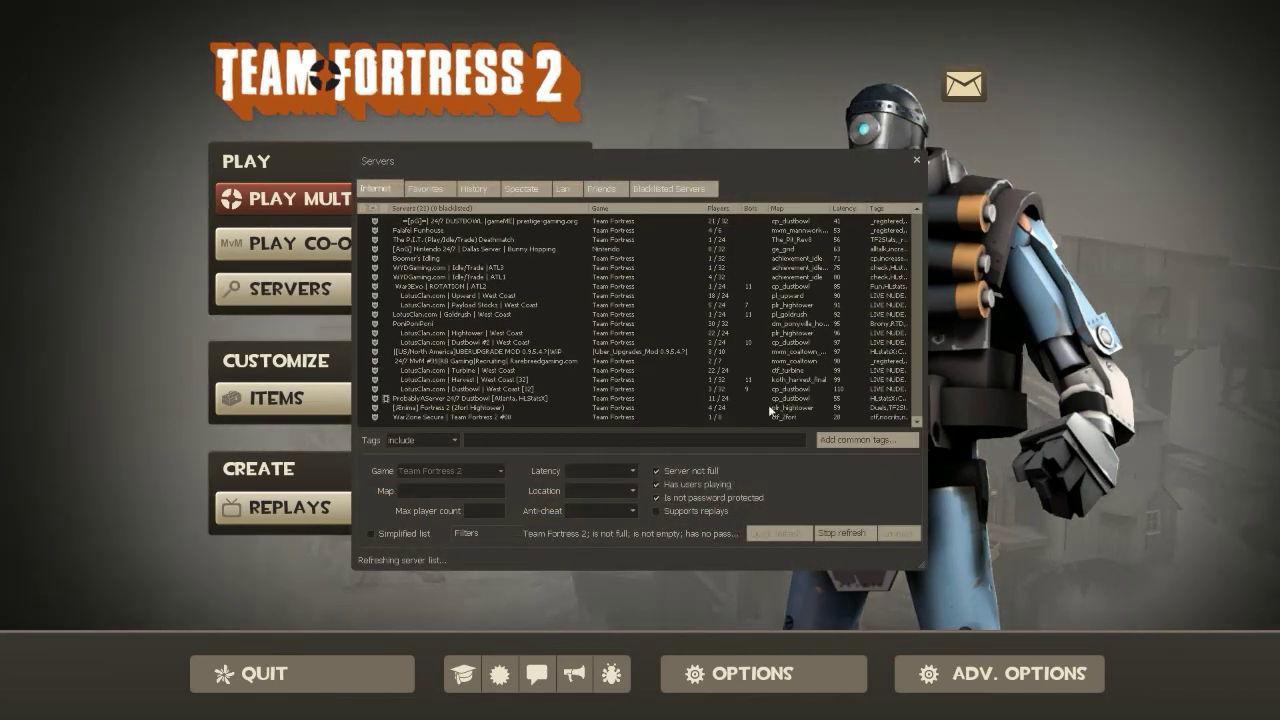
{"action": "left_click", "coordinate": [522, 282]}
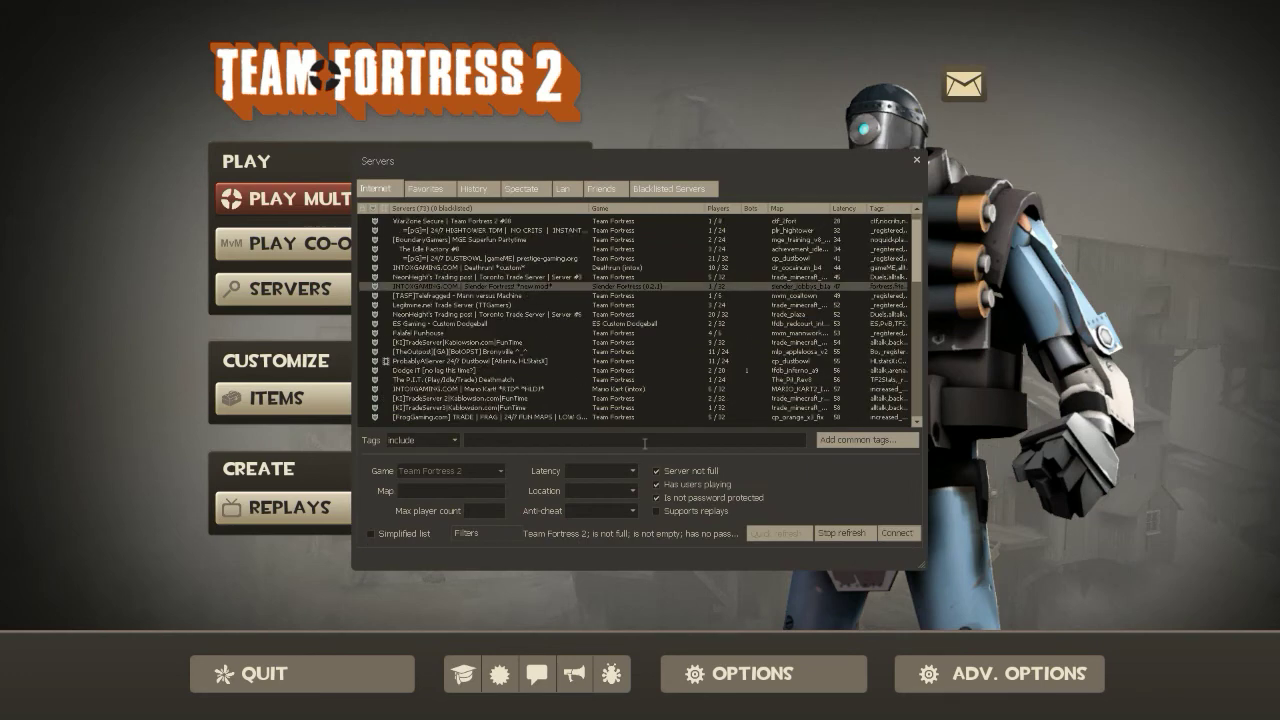
{"action": "left_click", "coordinate": [718, 305]}
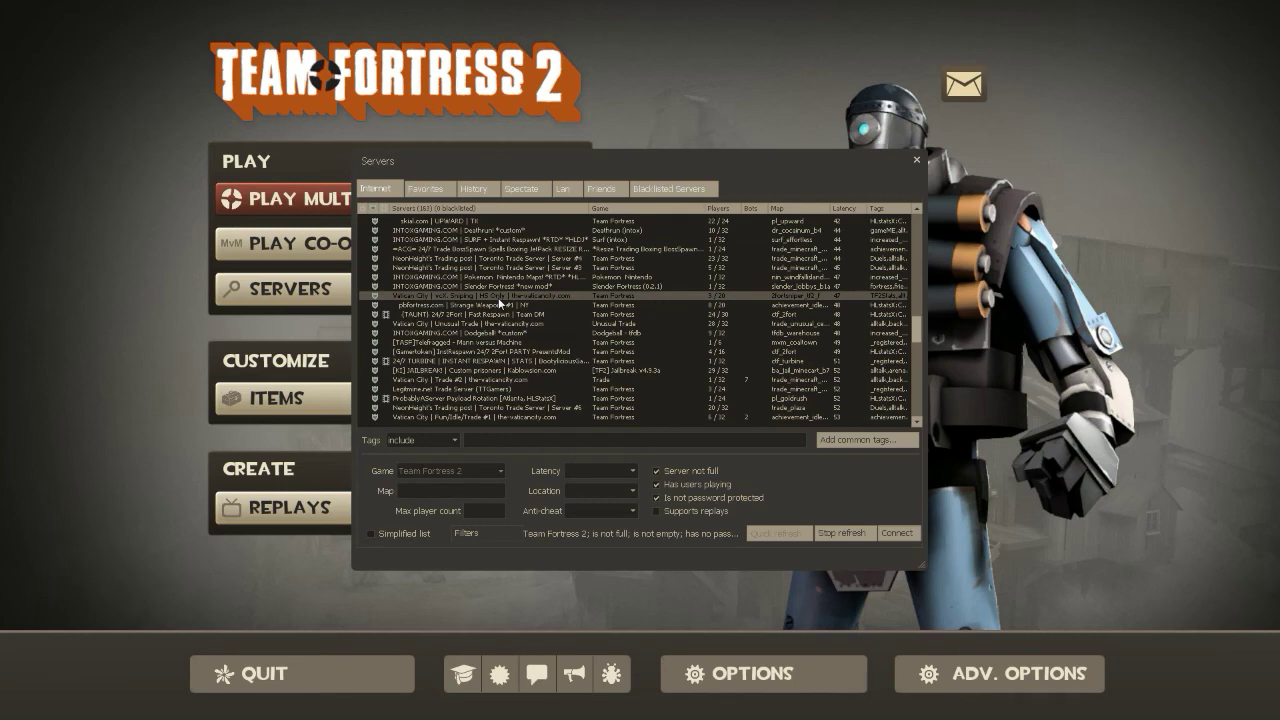
{"action": "left_click", "coordinate": [600, 372]}
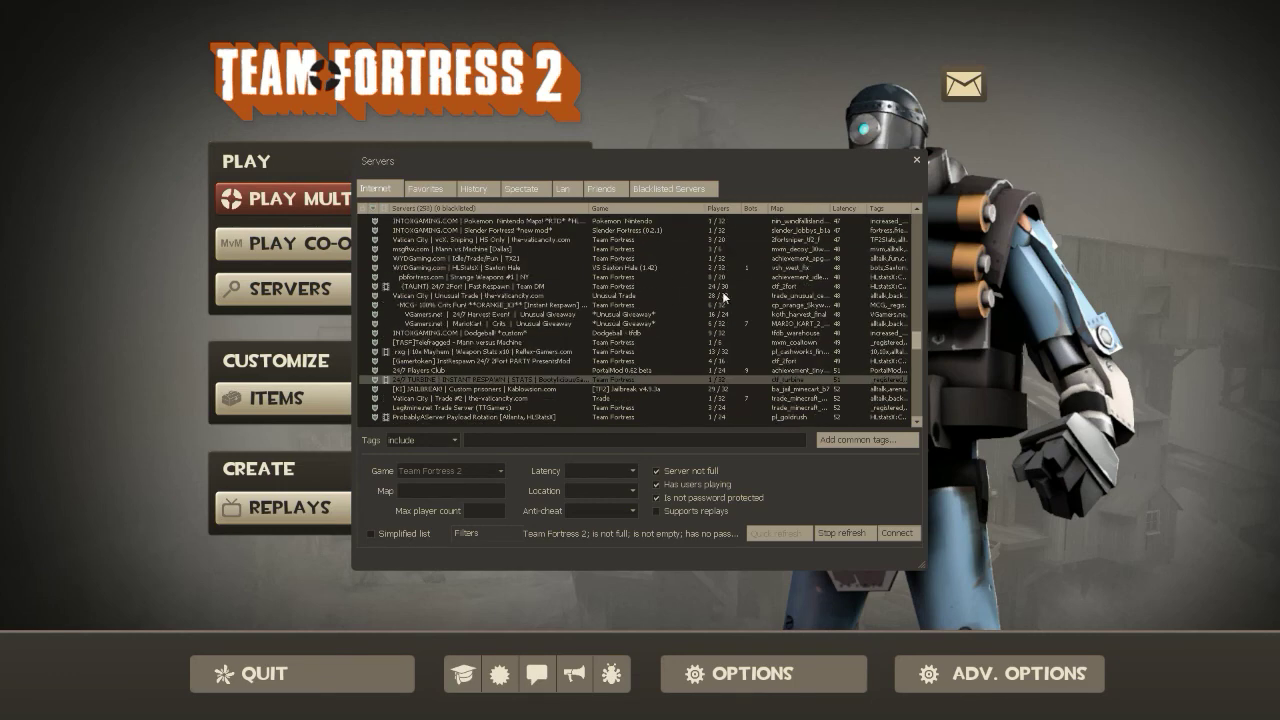
{"action": "left_click", "coordinate": [689, 265]}
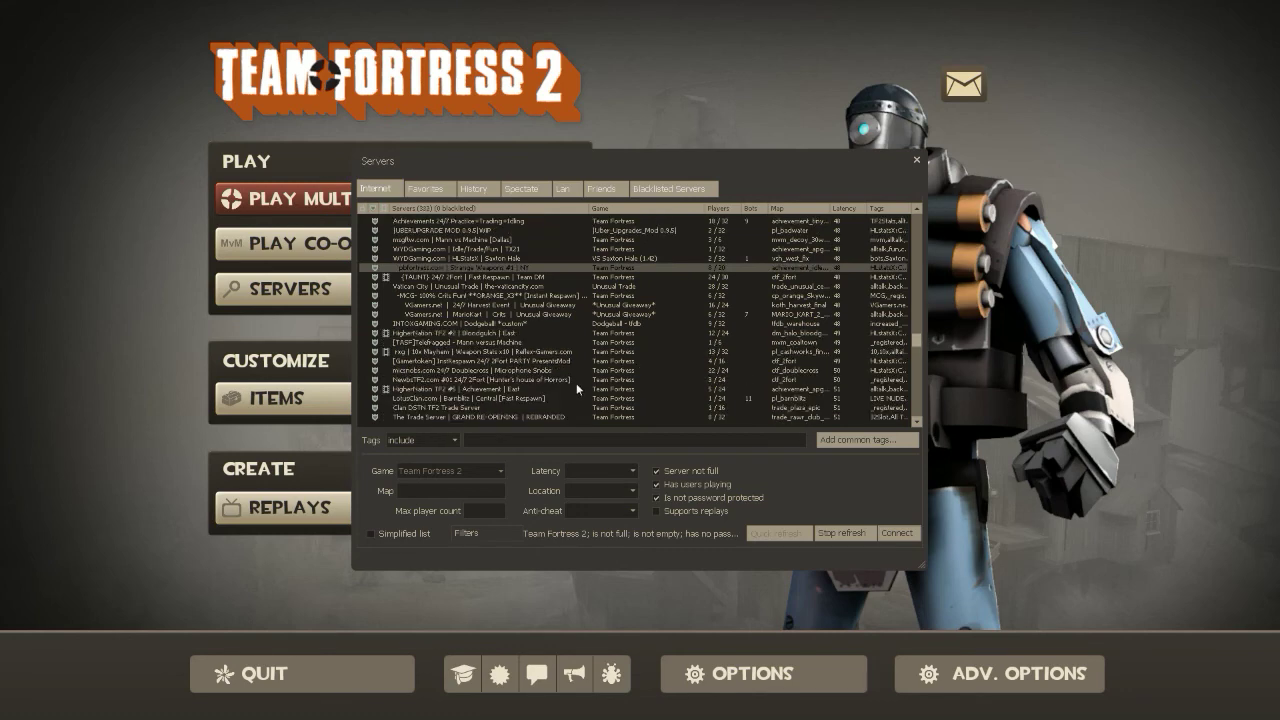
{"action": "left_click", "coordinate": [730, 359]}
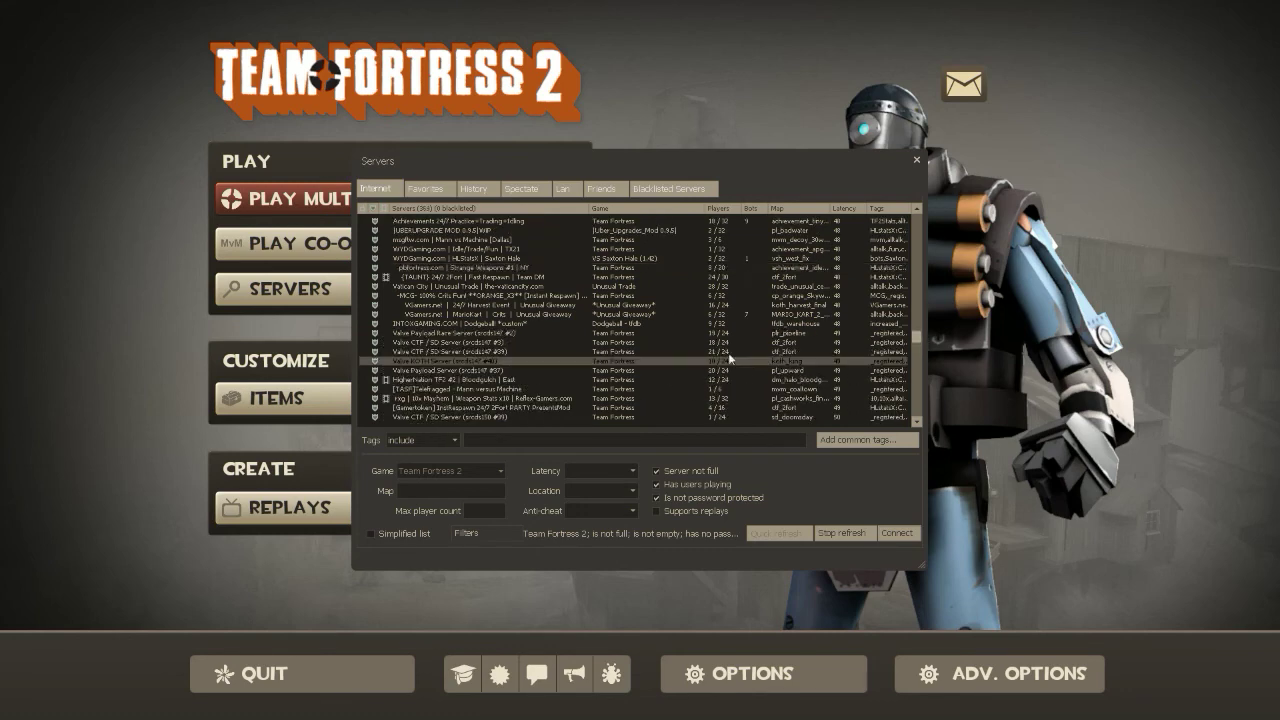
{"action": "left_click", "coordinate": [674, 341]}
{"action": "left_click", "coordinate": [897, 533]}
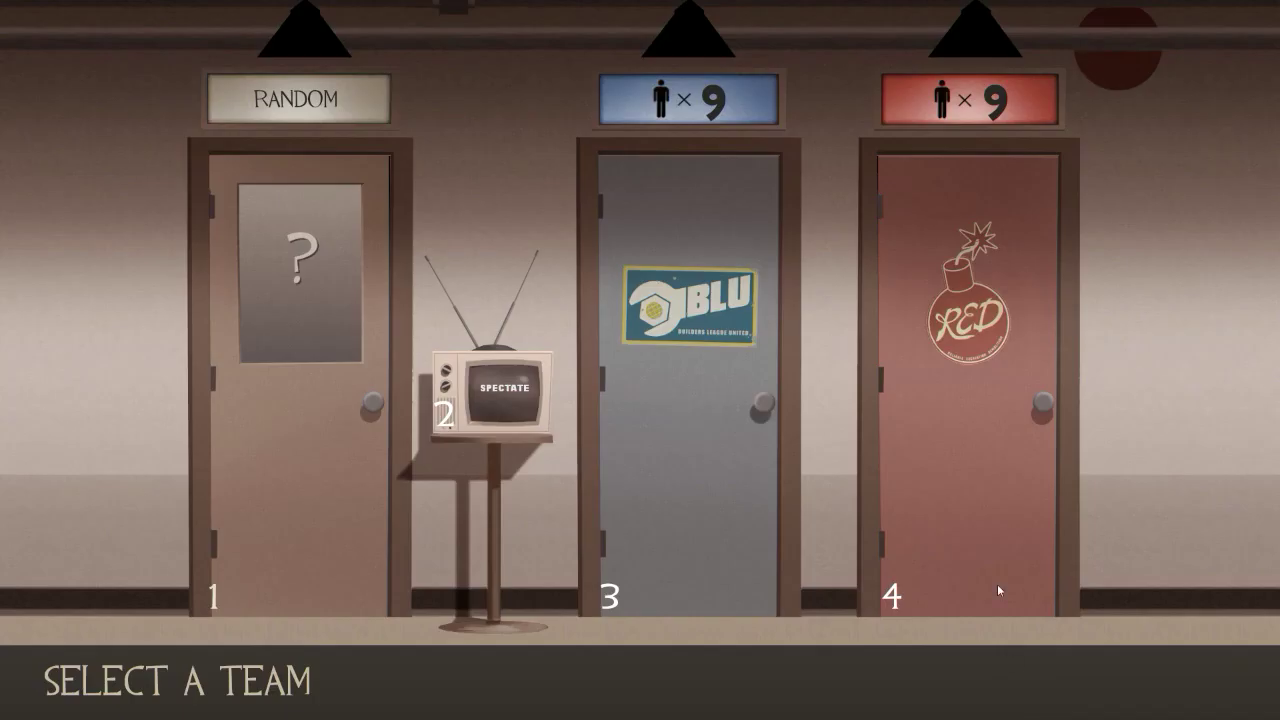
Step: Join a team as Scout and spray the Aperture Laboratories logo onto the facing wall
{"action": "left_click", "coordinate": [720, 340]}
{"action": "key", "text": "1"}
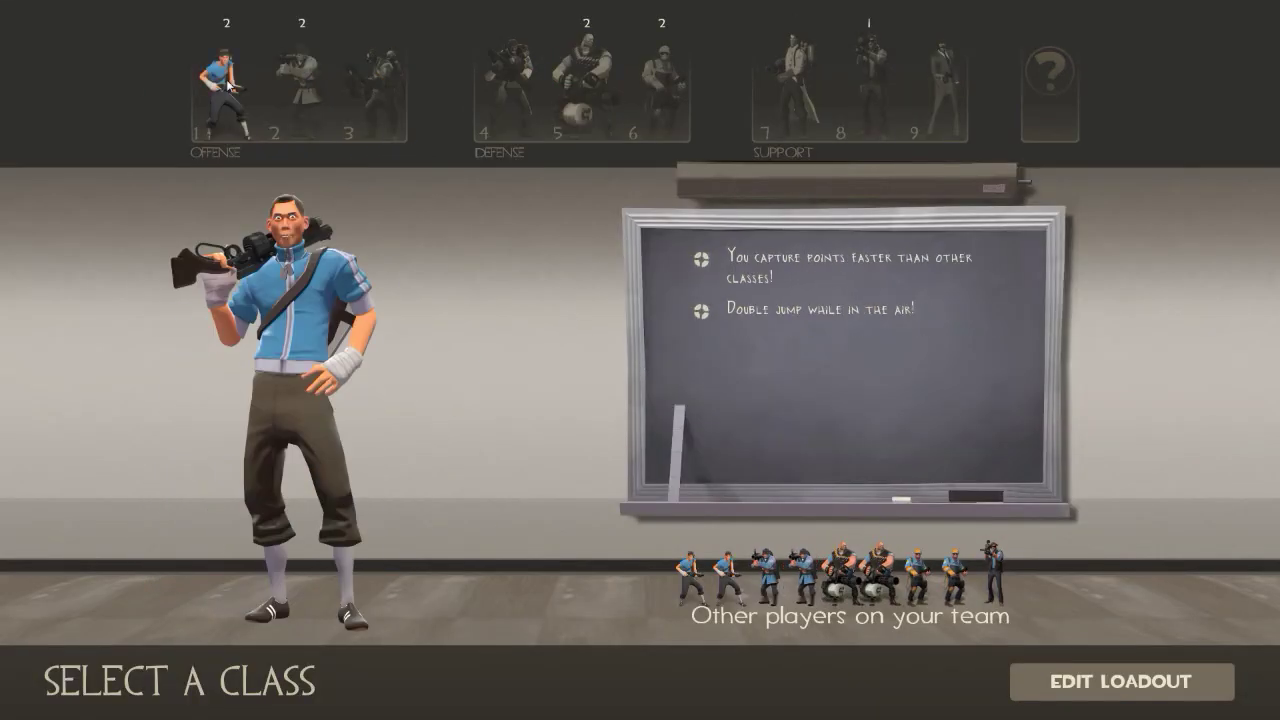
{"action": "scroll", "coordinate": [640, 360], "scroll_direction": "down", "scroll_amount": 3}
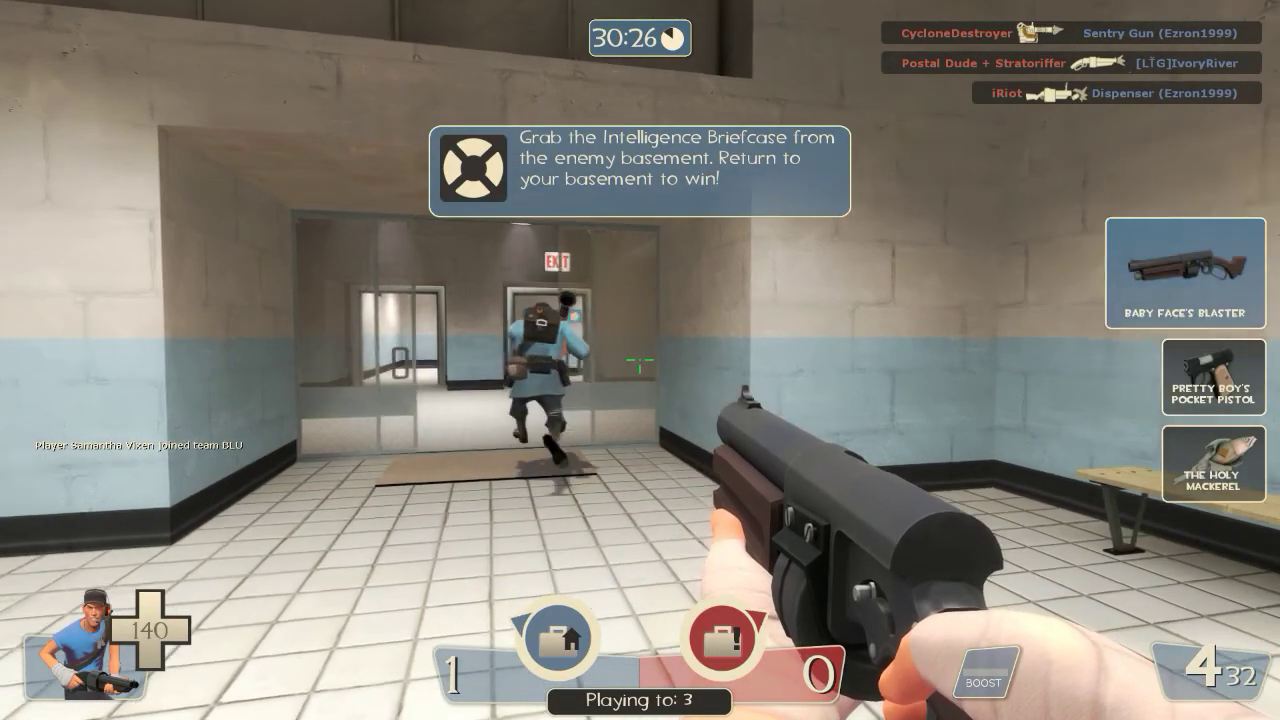
{"action": "key", "text": "2"}
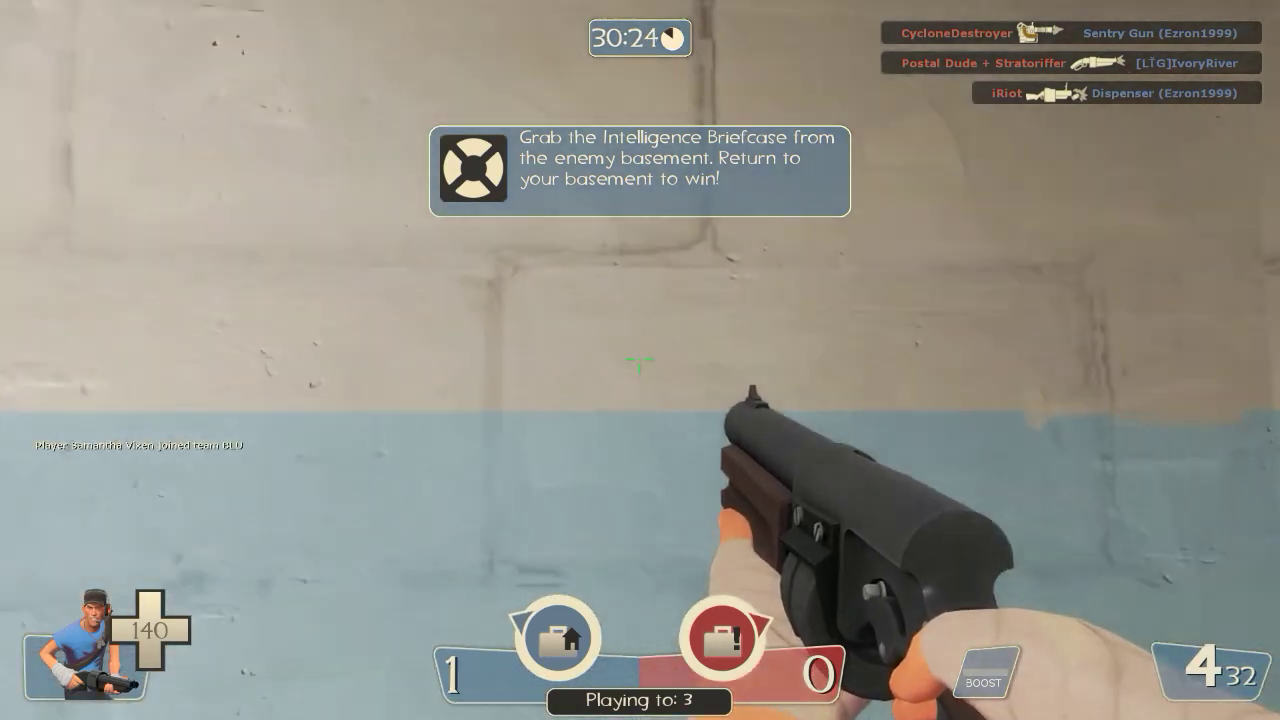
Step: Walk toward and away from the wall to view the sprayed logo
{"action": "key", "text": "s"}
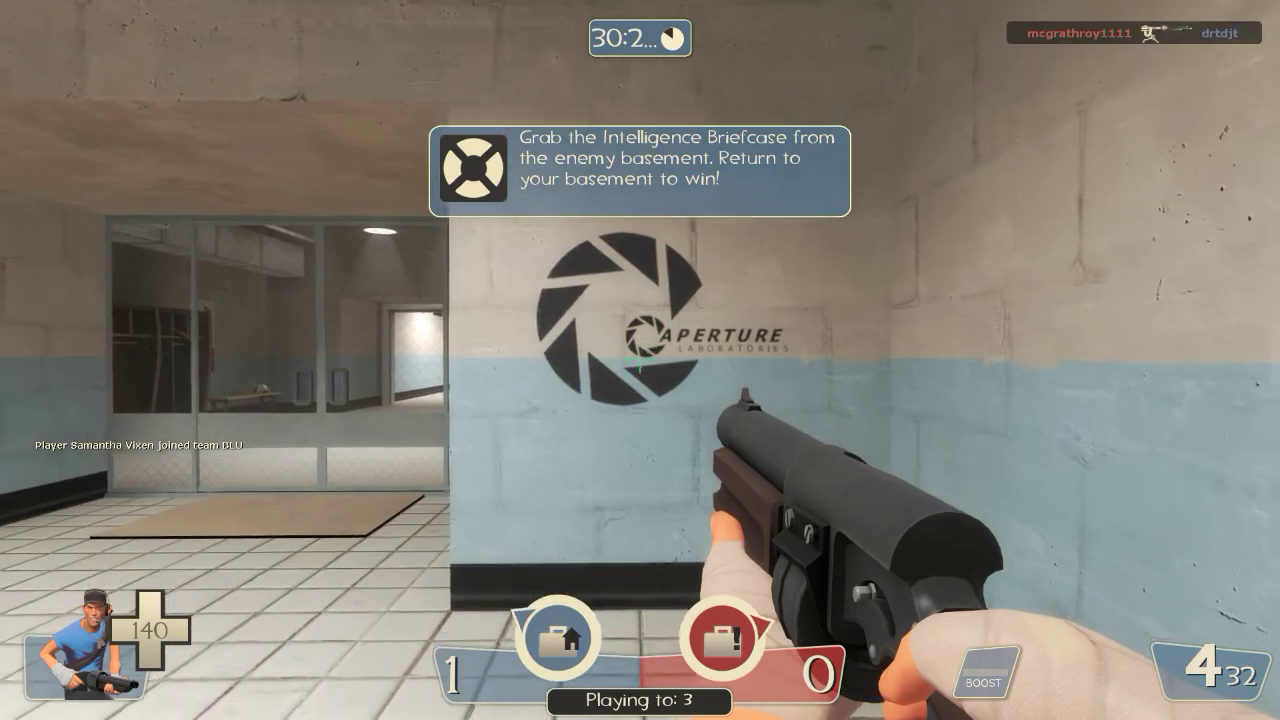
{"action": "key", "text": "s"}
{"action": "key", "text": "w"}
{"action": "key", "text": "s"}
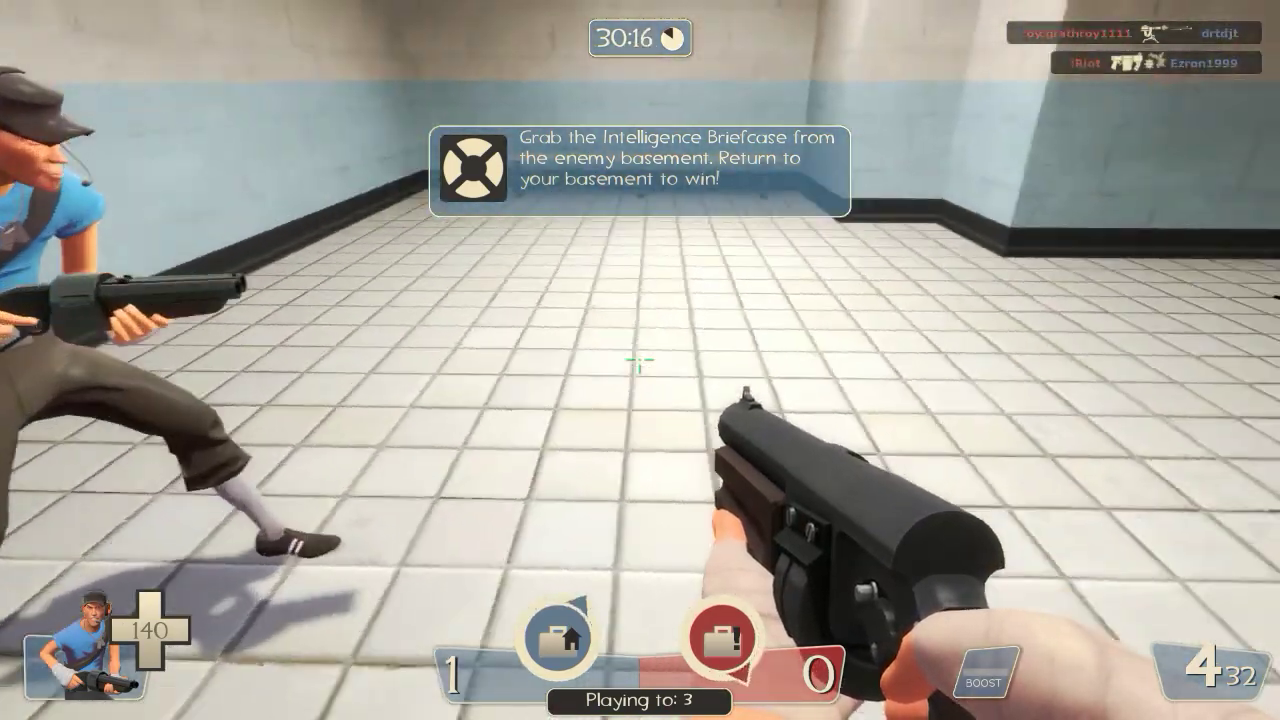
{"action": "key", "text": "w"}
{"action": "key", "text": "s"}
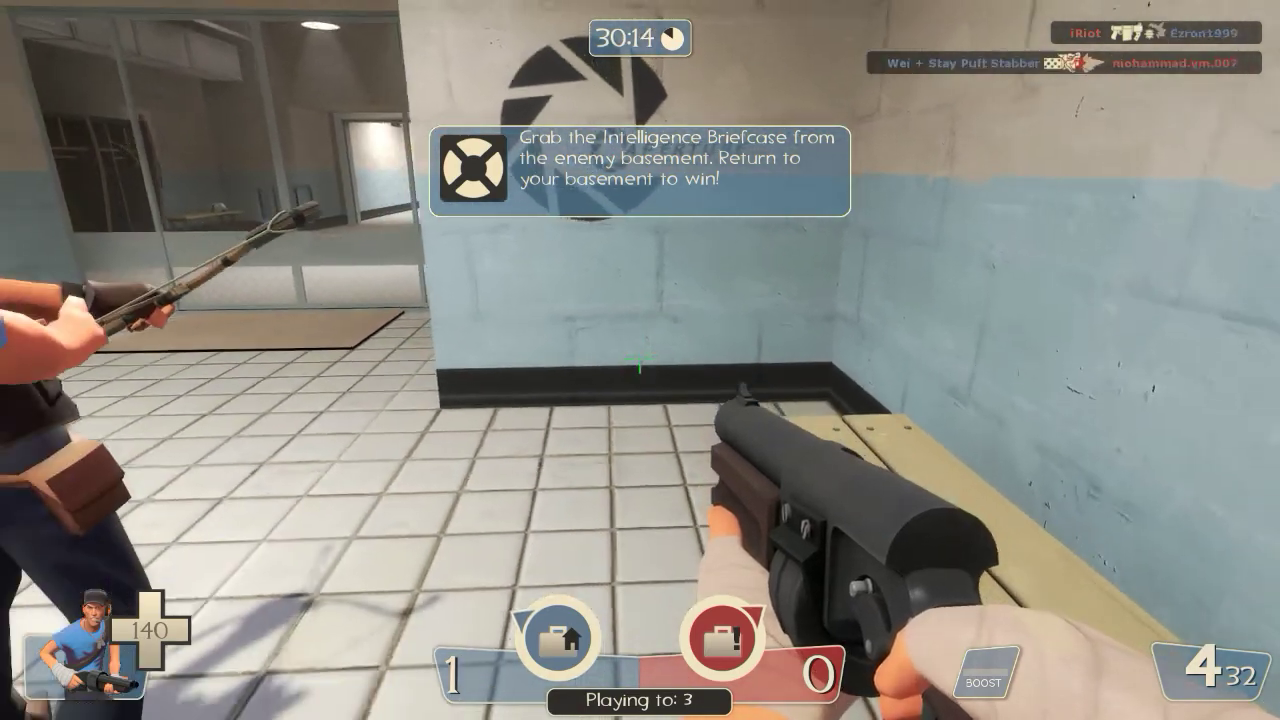
{"action": "key", "text": "w"}
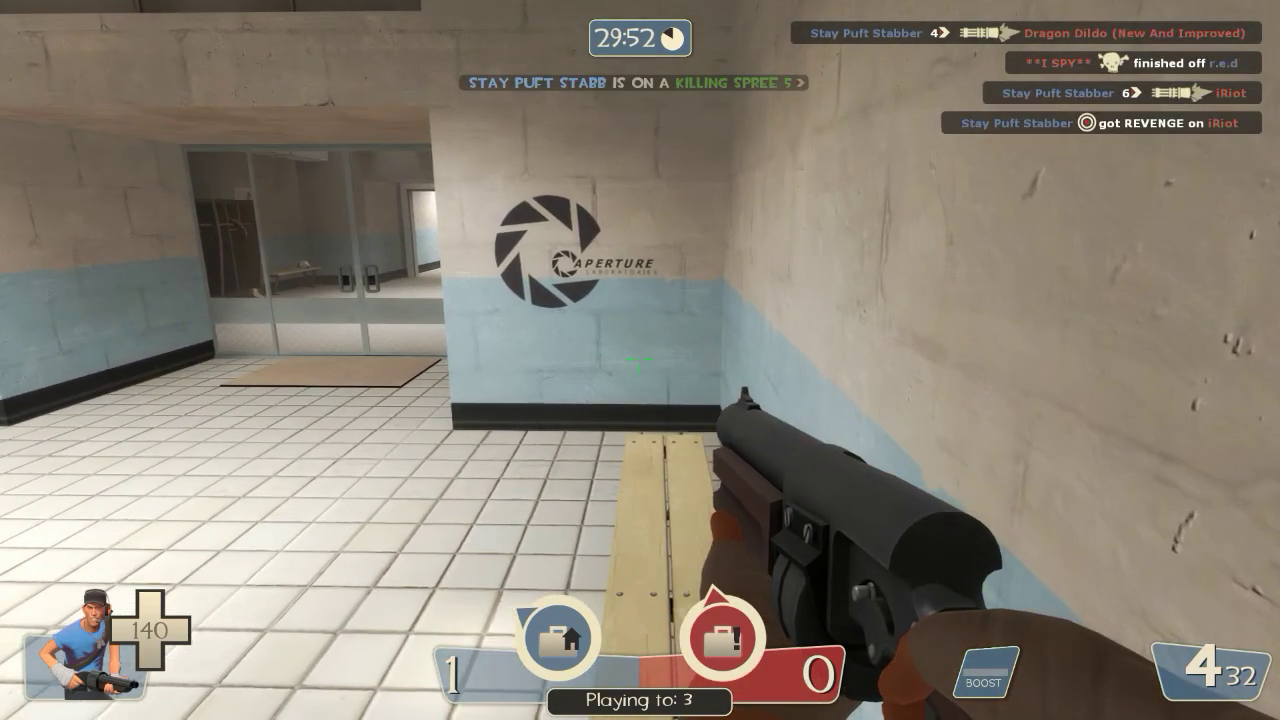
{"action": "key", "text": "w"}
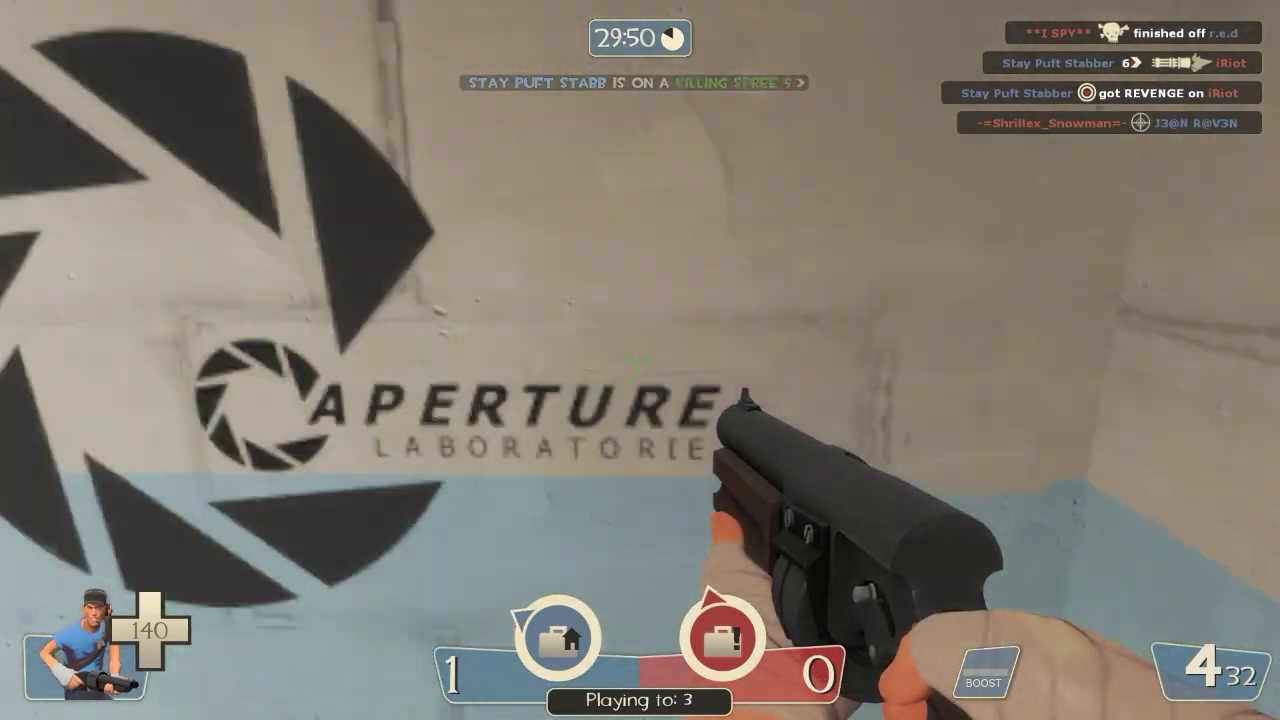
{"action": "key", "text": "w"}
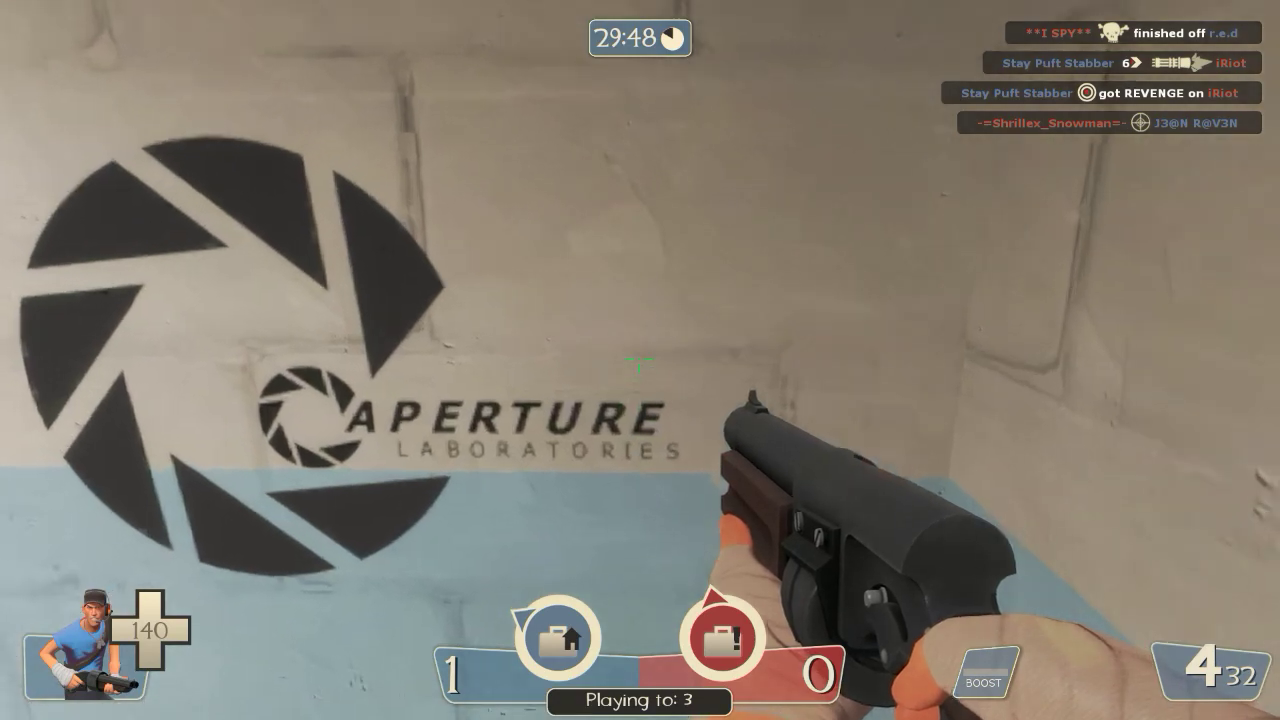
{"action": "key", "text": "s"}
{"action": "key", "text": "s"}
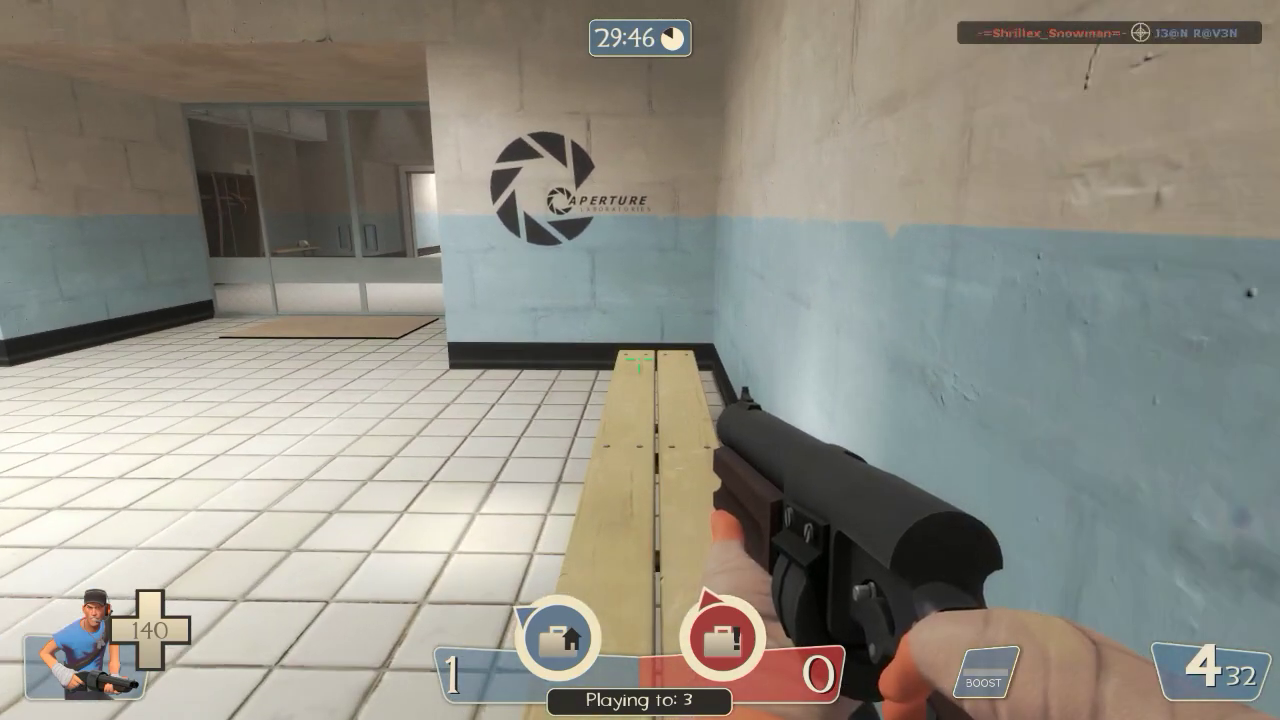
{"action": "key", "text": "a"}
{"action": "key", "text": "w"}
{"action": "key", "text": "d"}
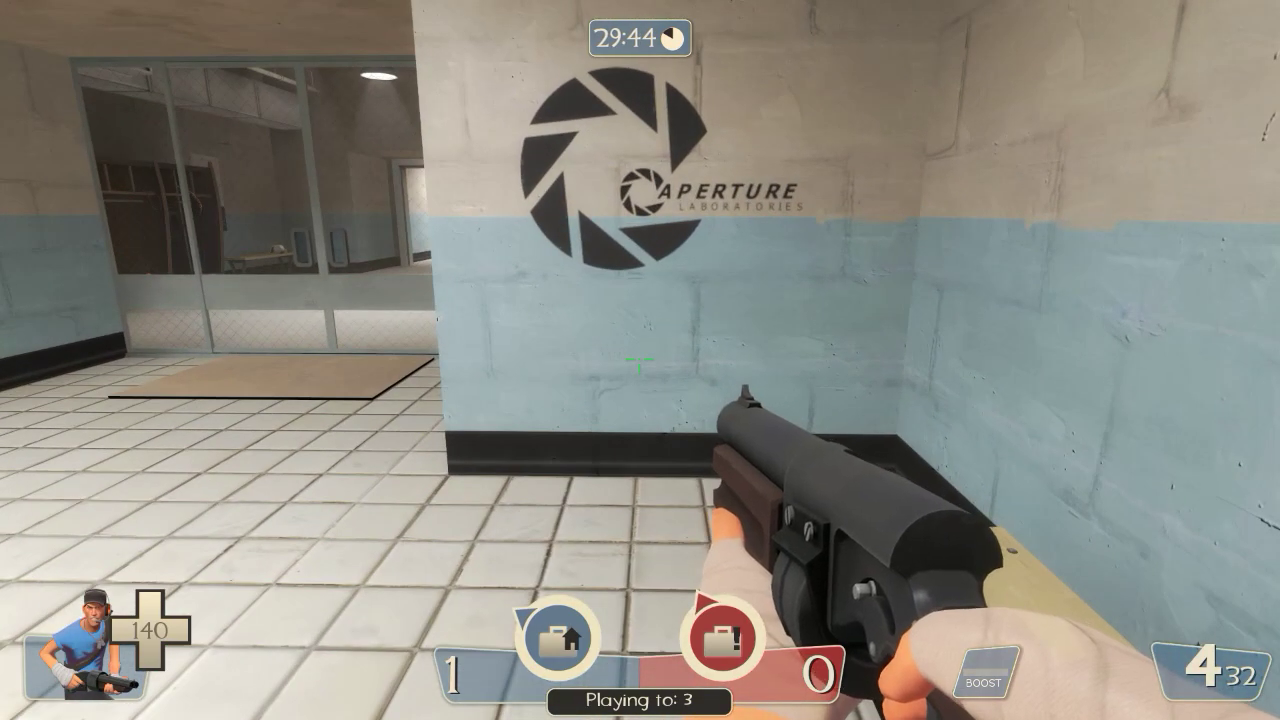